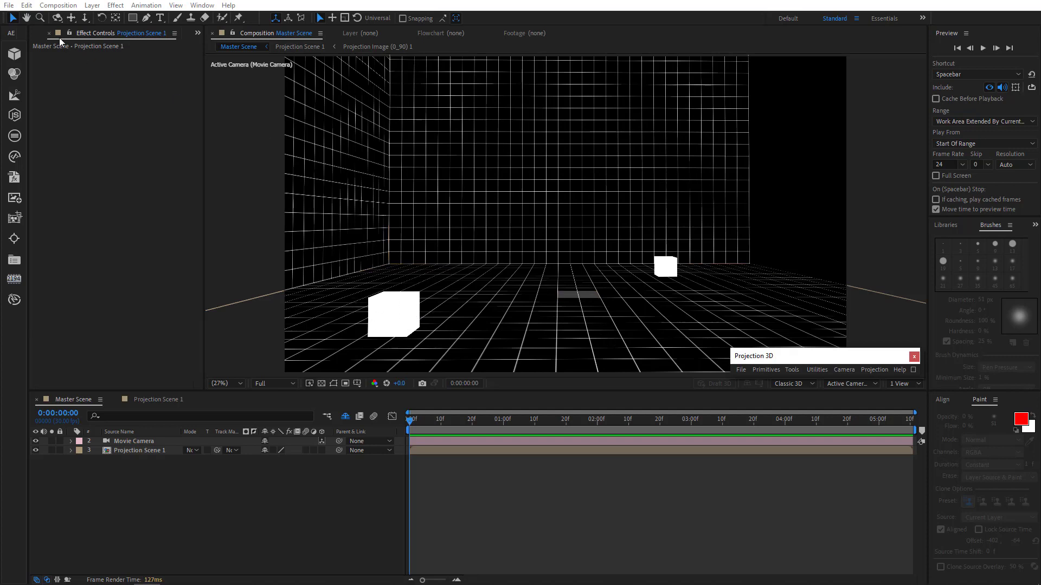
pyautogui.click(57, 17)
pyautogui.moveTo(560, 298); pyautogui.dragTo(567, 294)
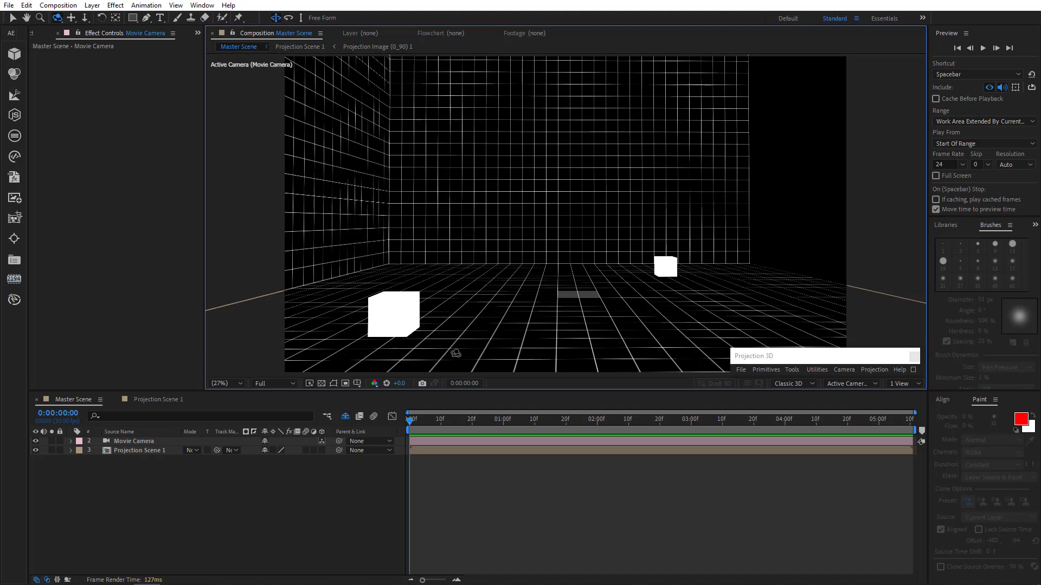
# Open Projection Scene 1, switch to the Top view and select the camera to examine its position and aim.
pyautogui.doubleClick(146, 449)
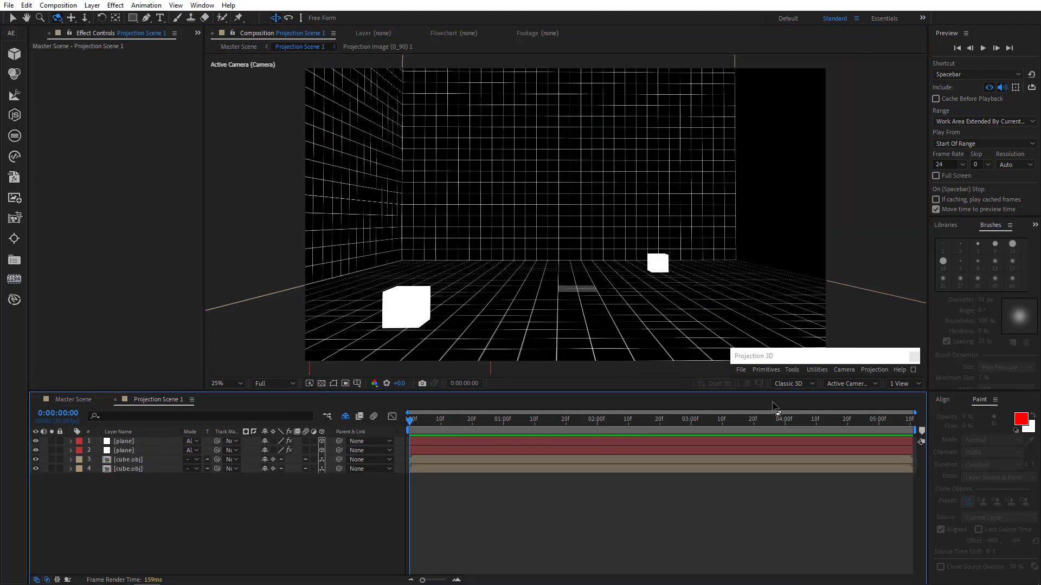
pyautogui.click(846, 383)
pyautogui.click(844, 260)
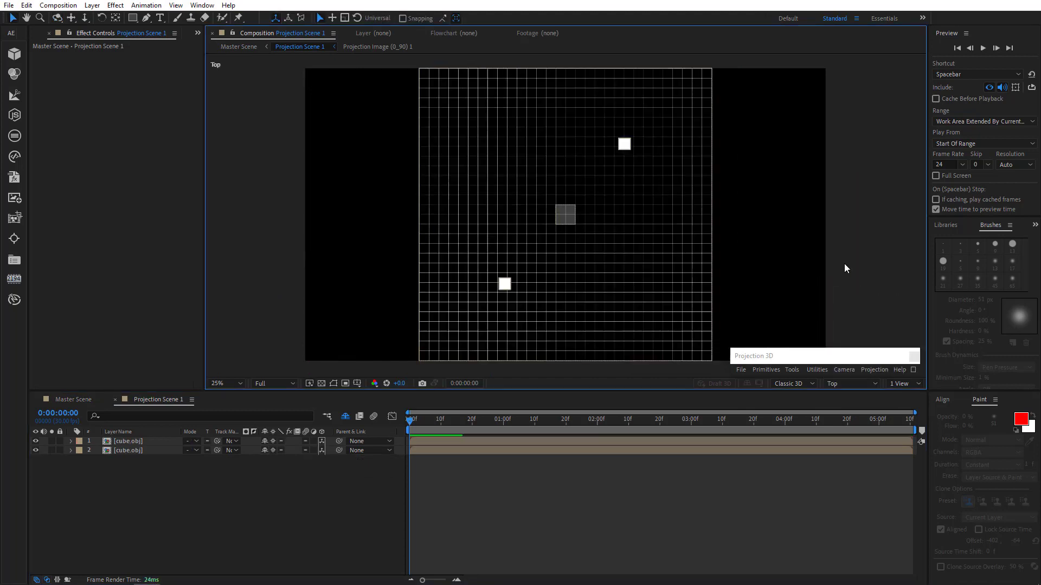
pyautogui.press(',')
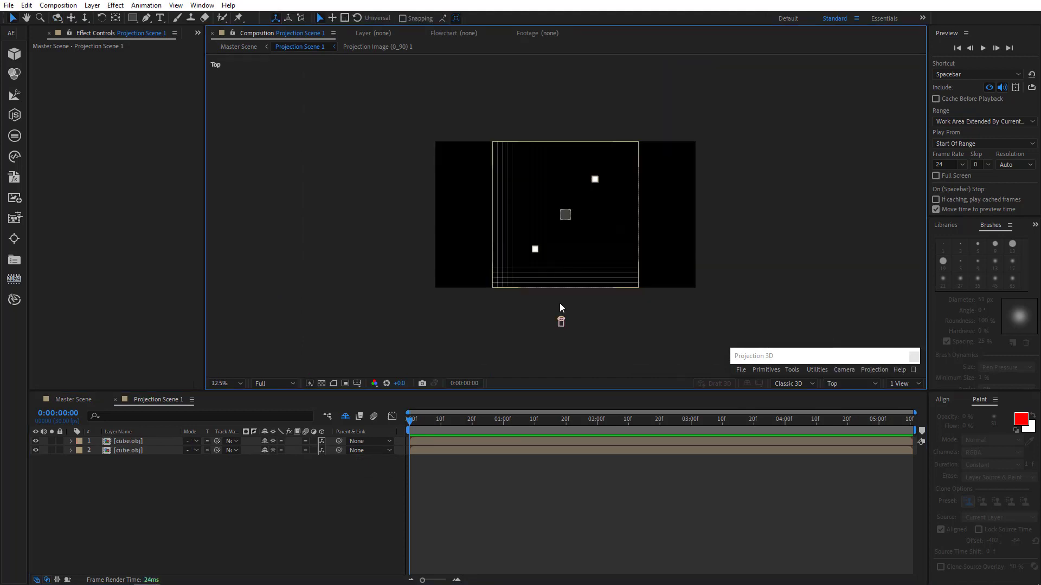
pyautogui.click(559, 304)
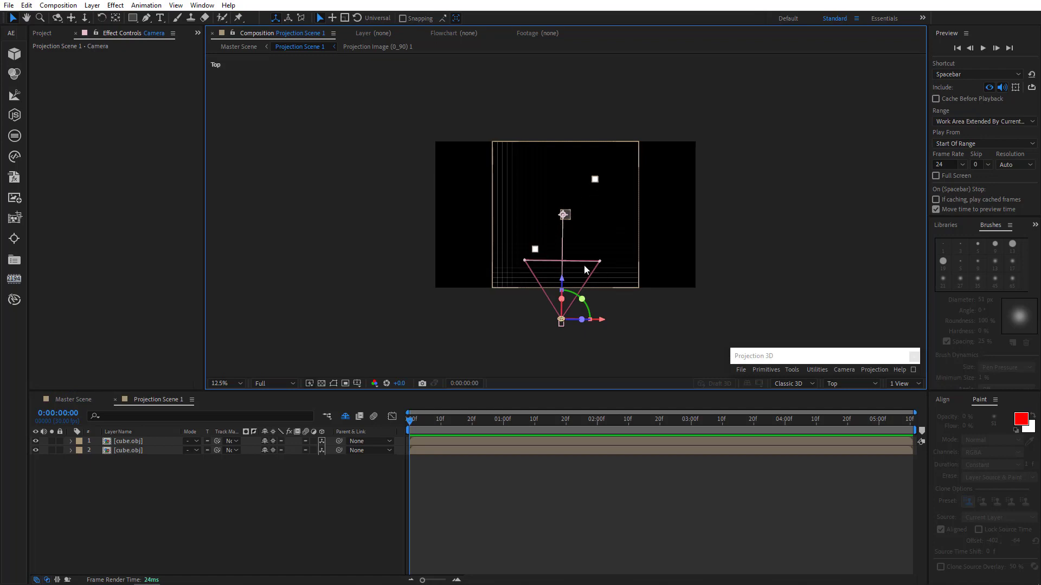
# Copy the nearer cube.obj layer from Projection Scene 1 into Master Scene and set the viewer layout to 2 Views.
pyautogui.click(139, 441)
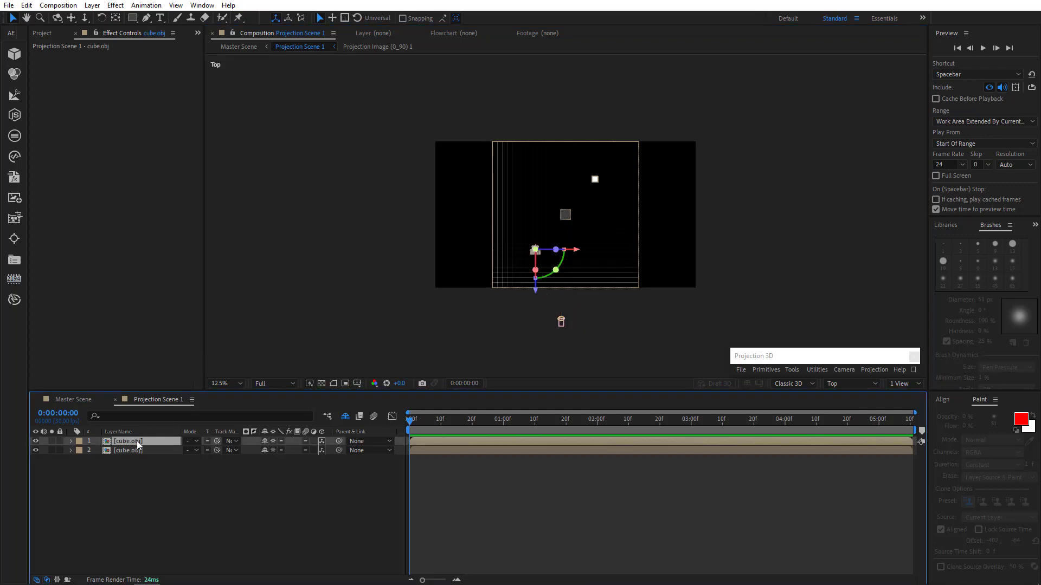
pyautogui.click(72, 399)
pyautogui.click(145, 479)
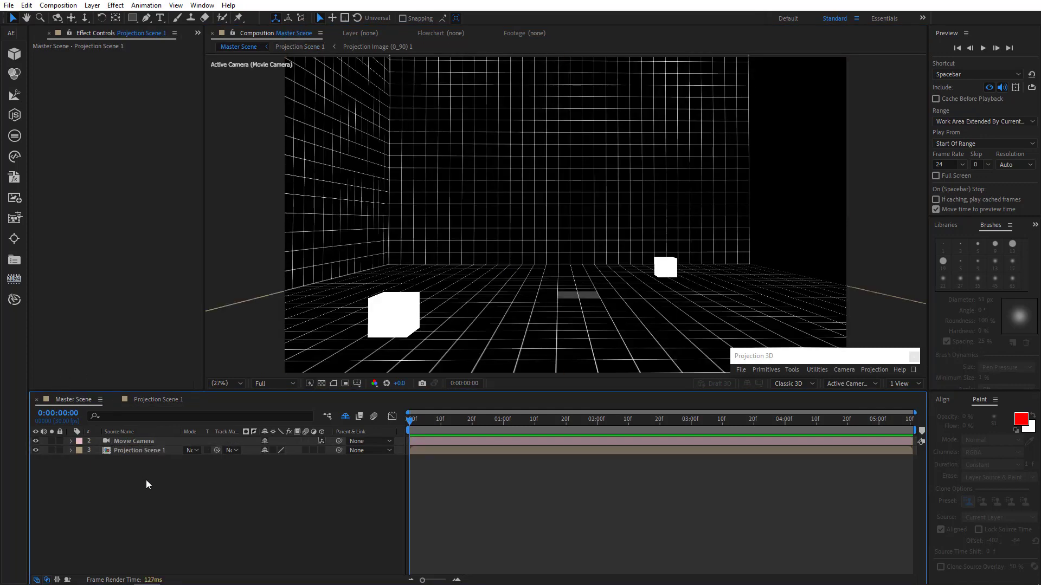
pyautogui.hotkey('ctrl', 'v')
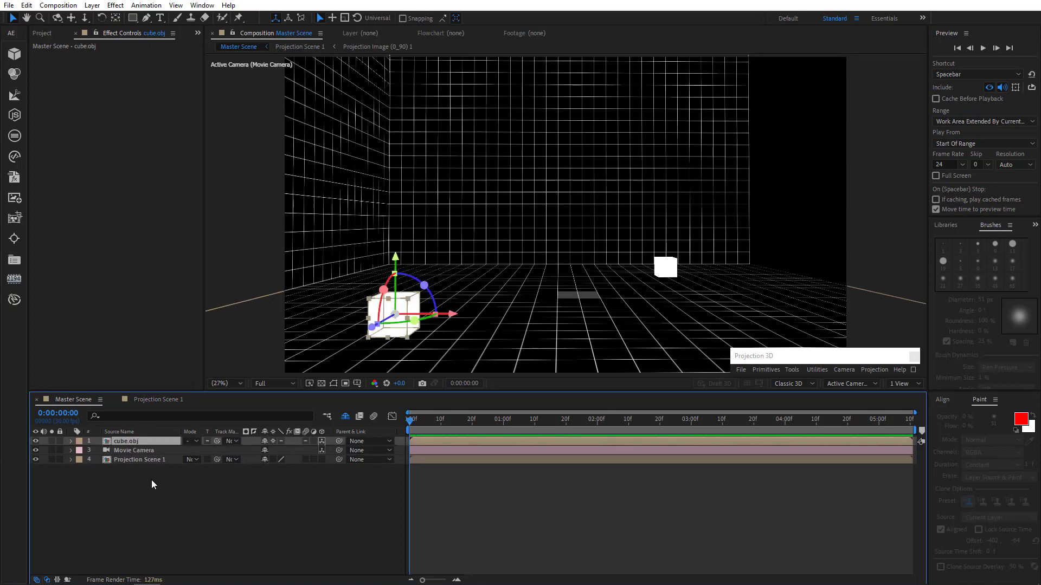
pyautogui.click(902, 383)
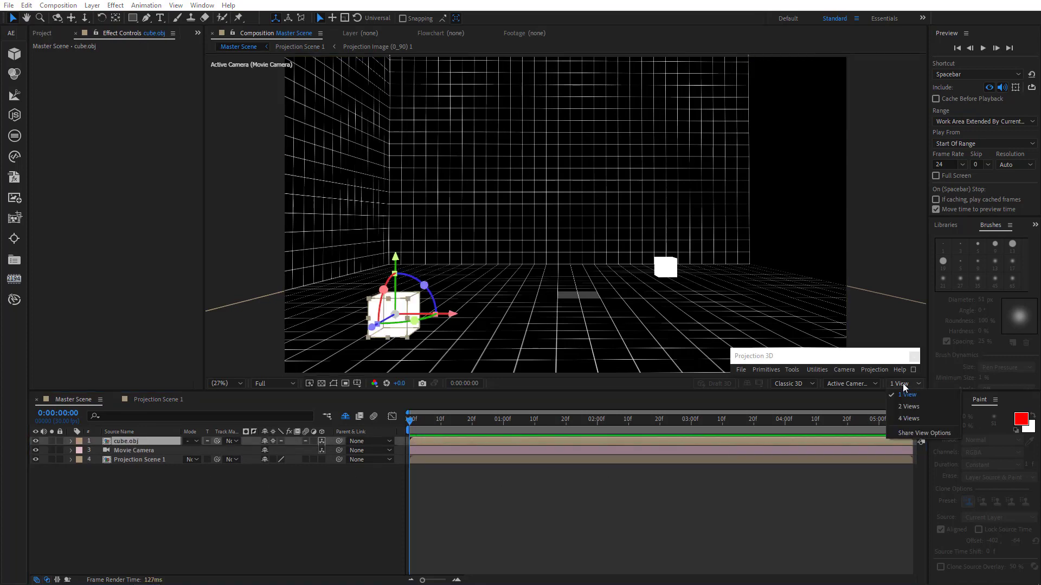
pyautogui.click(900, 405)
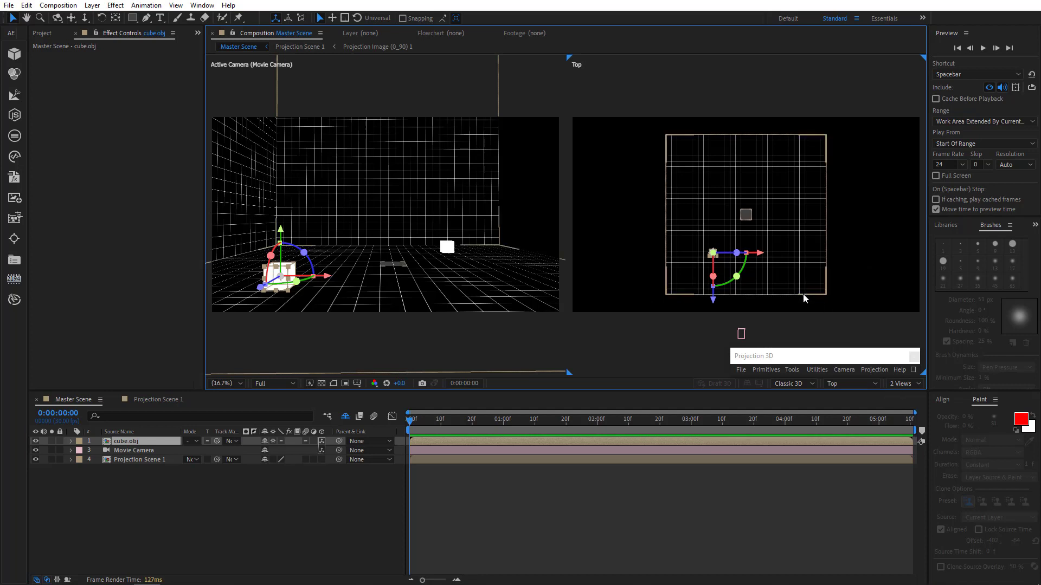
# Try moving the Movie Camera's point of interest onto the copied cube in the Top view, and undo the move.
pyautogui.click(116, 450)
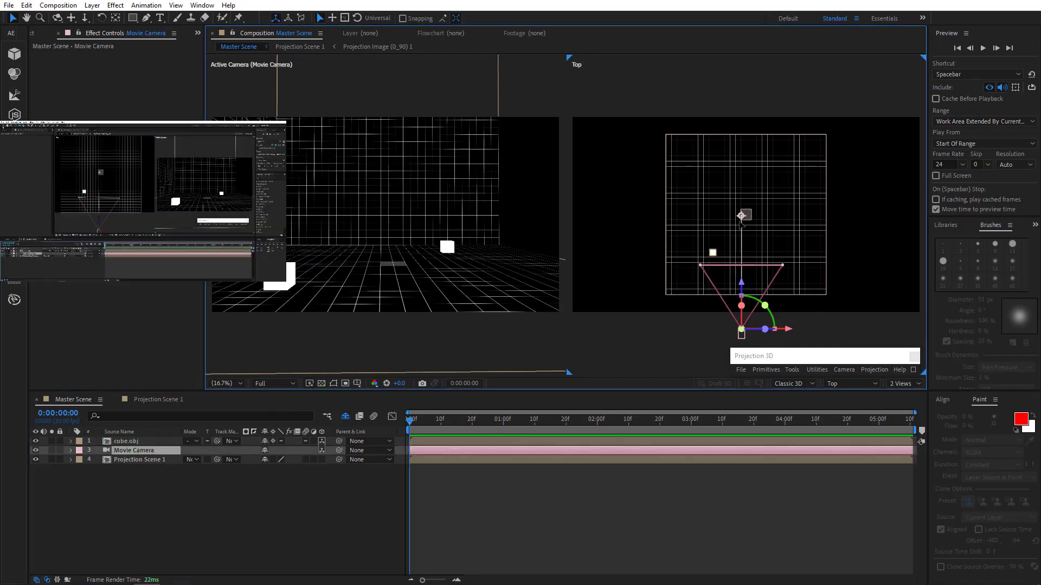
pyautogui.moveTo(741, 217); pyautogui.dragTo(711, 254)
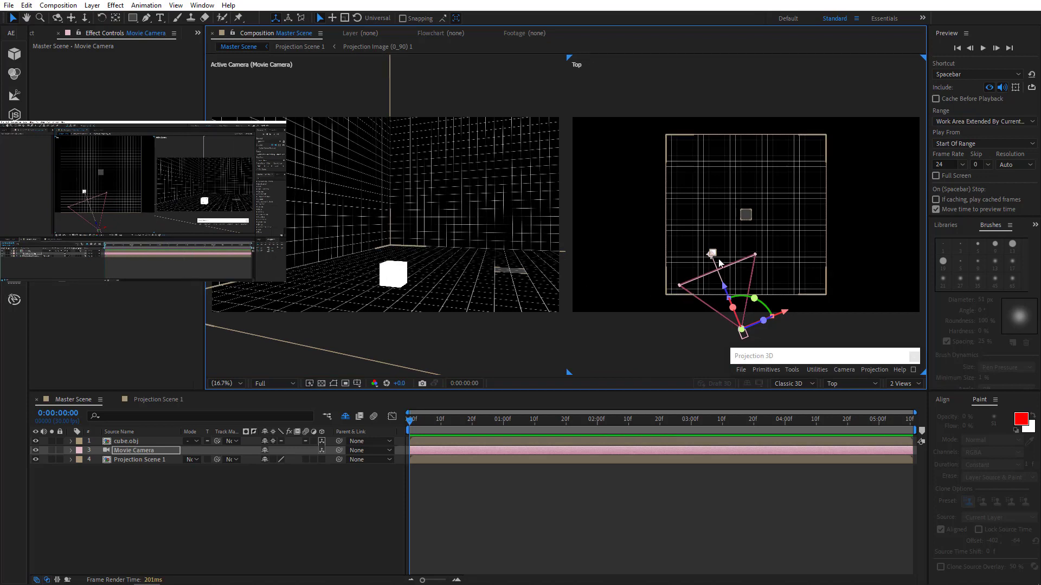
pyautogui.hotkey('ctrl', 'z')
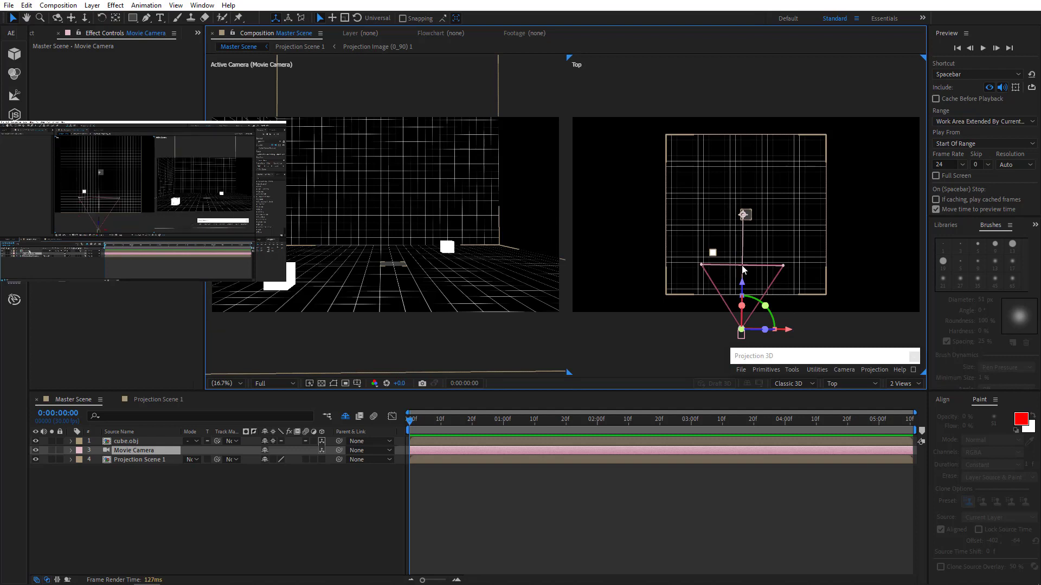
# Reopen Projection Scene 1 from Master Scene and show it through the Active Camera view.
pyautogui.click(140, 444)
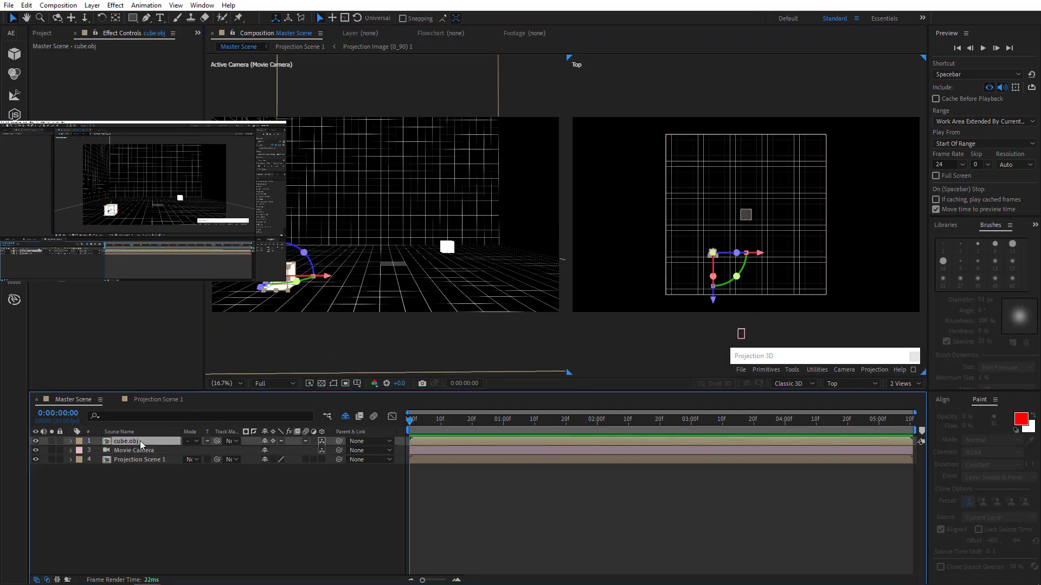
pyautogui.doubleClick(142, 459)
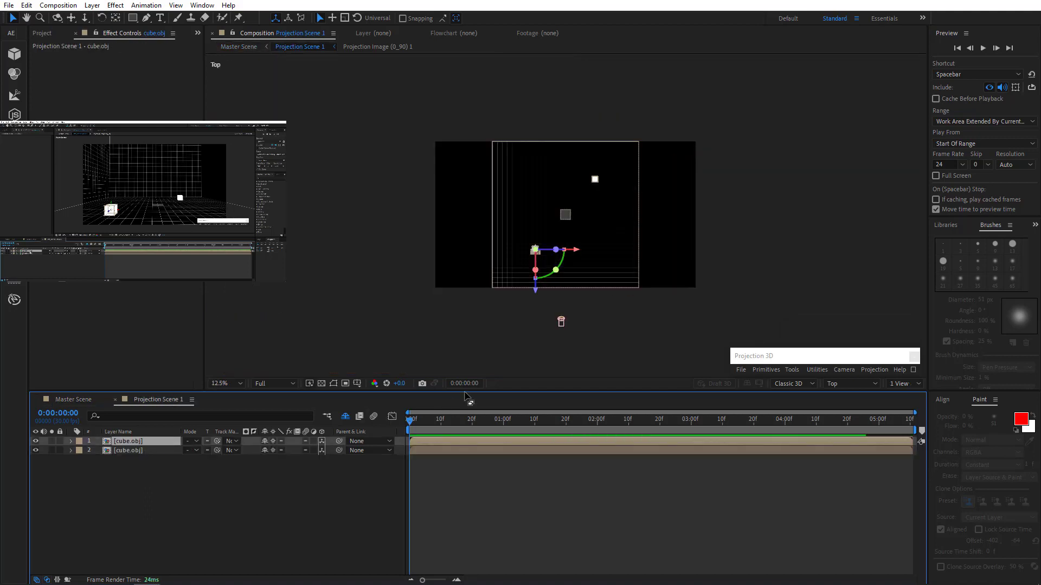
pyautogui.press('.')
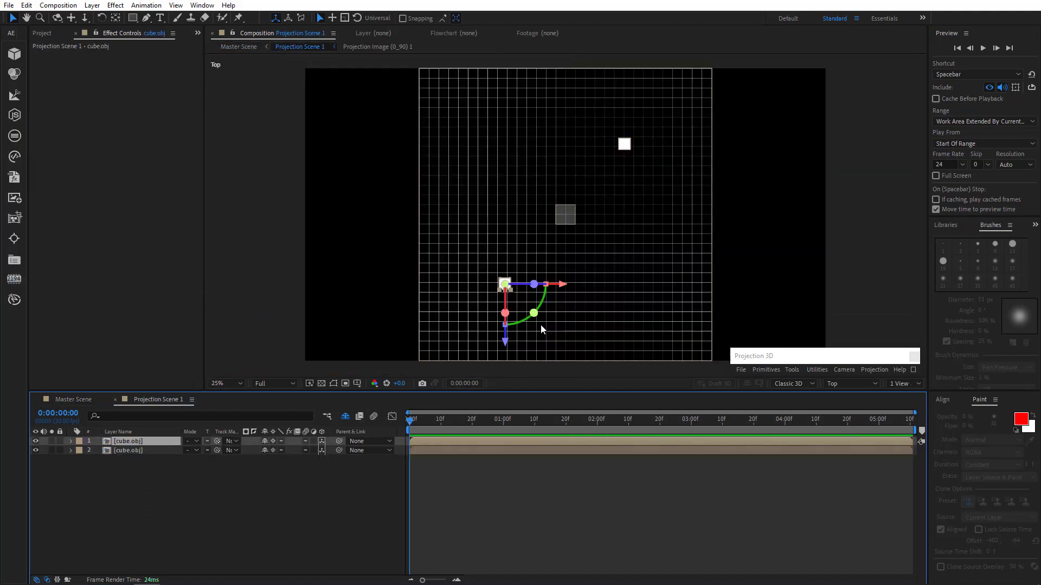
pyautogui.click(829, 383)
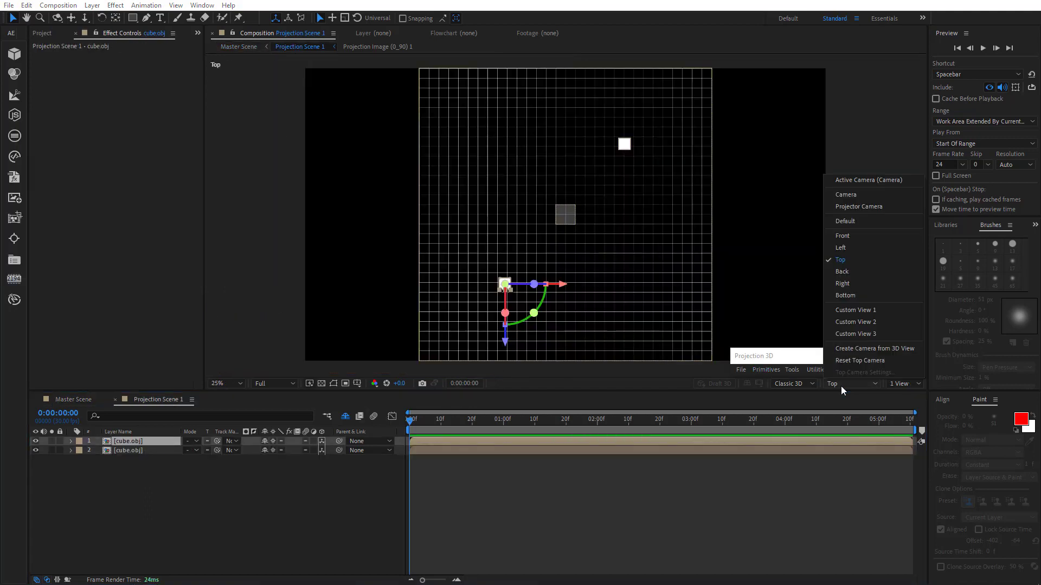
pyautogui.click(854, 180)
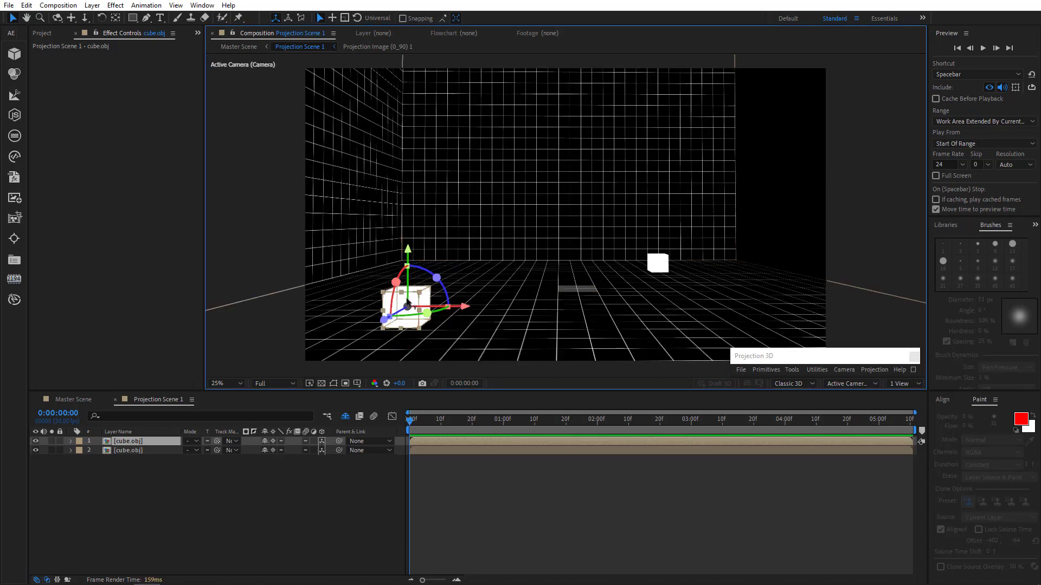
# Create a plane on the Front face of the selected nearer cube with Projection 3D.
pyautogui.click(915, 371)
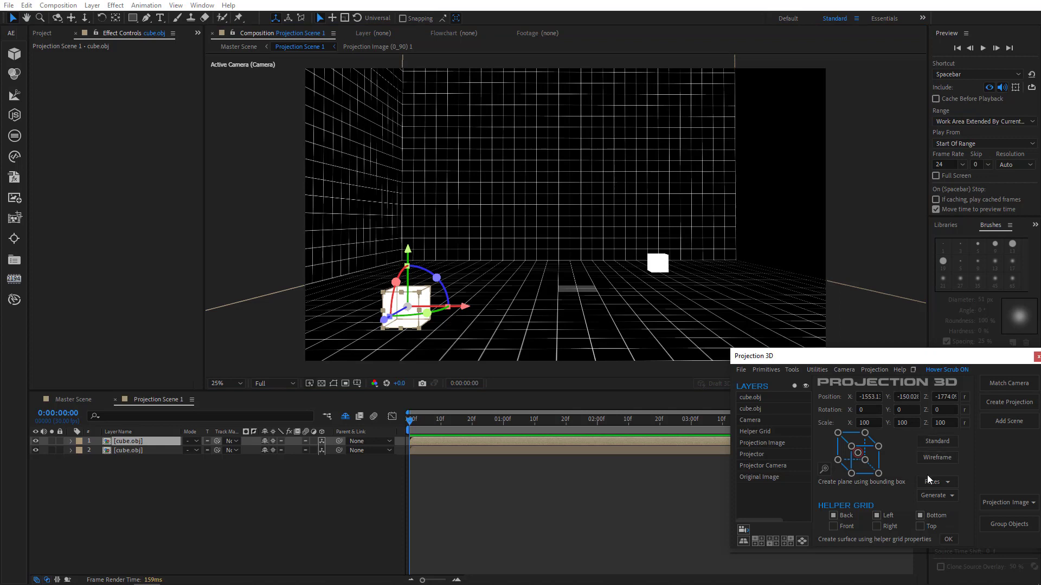
pyautogui.click(932, 482)
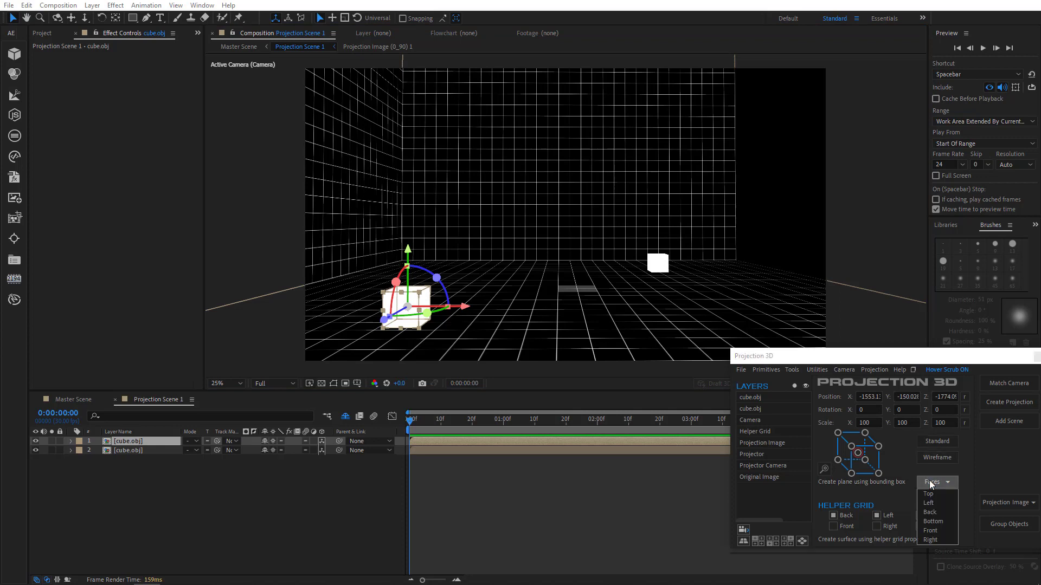
pyautogui.click(929, 531)
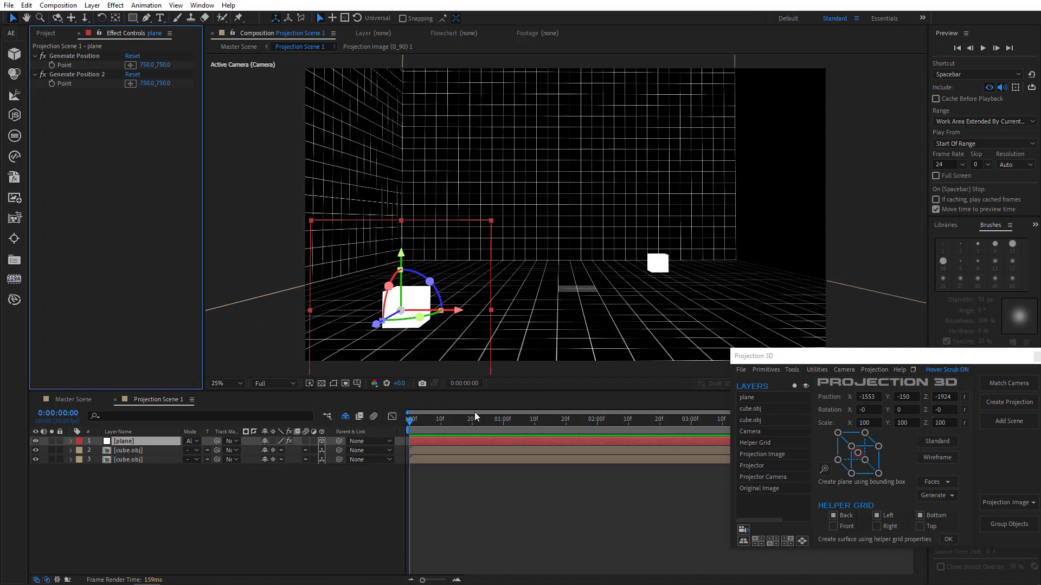
pyautogui.click(914, 369)
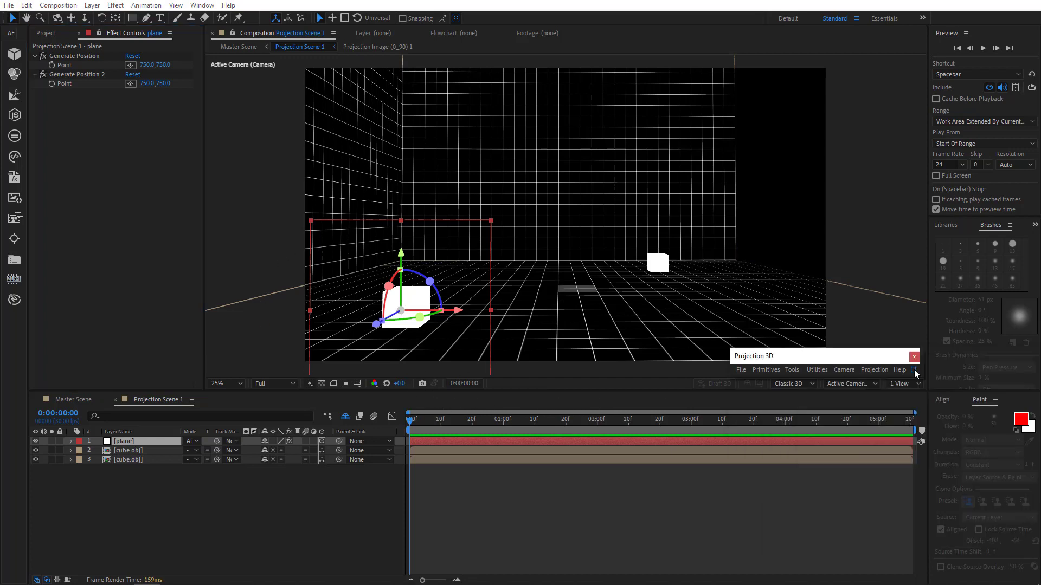
# In Custom View 1, place the plane's first Generate Position point on the cube's front face at about 774.4, 718.4.
pyautogui.click(846, 384)
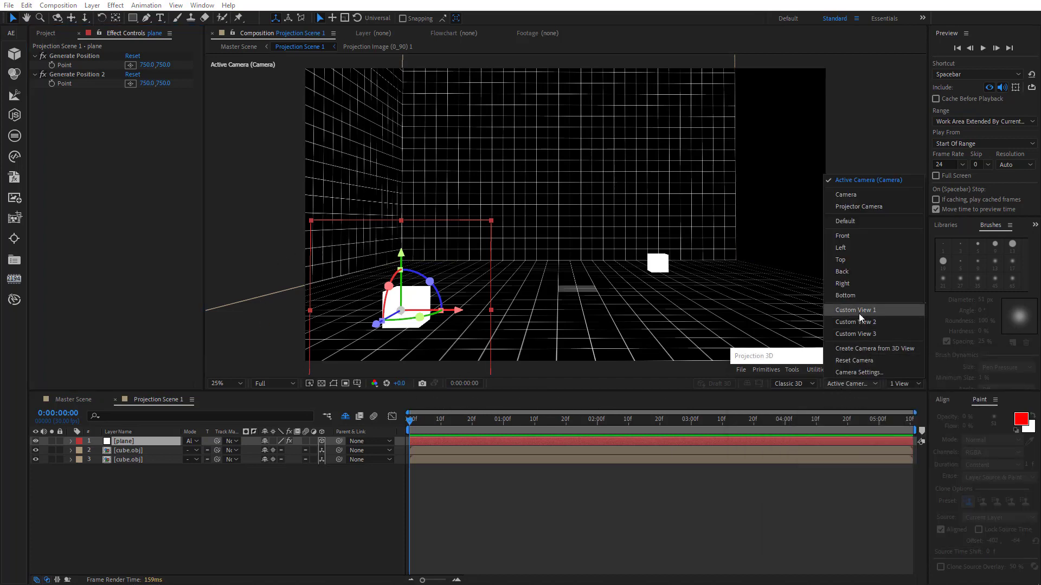
pyautogui.click(861, 311)
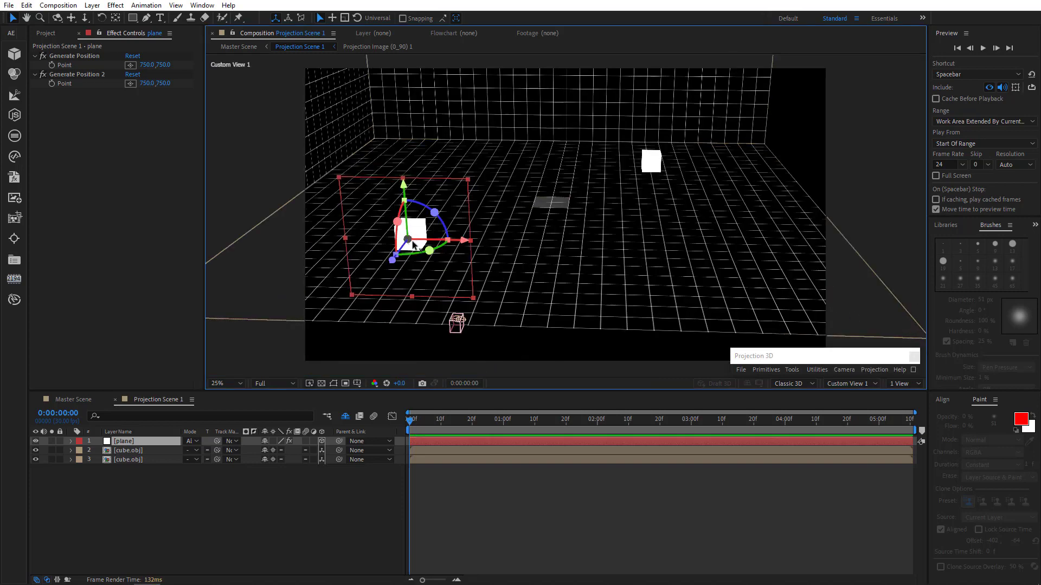
pyautogui.click(130, 65)
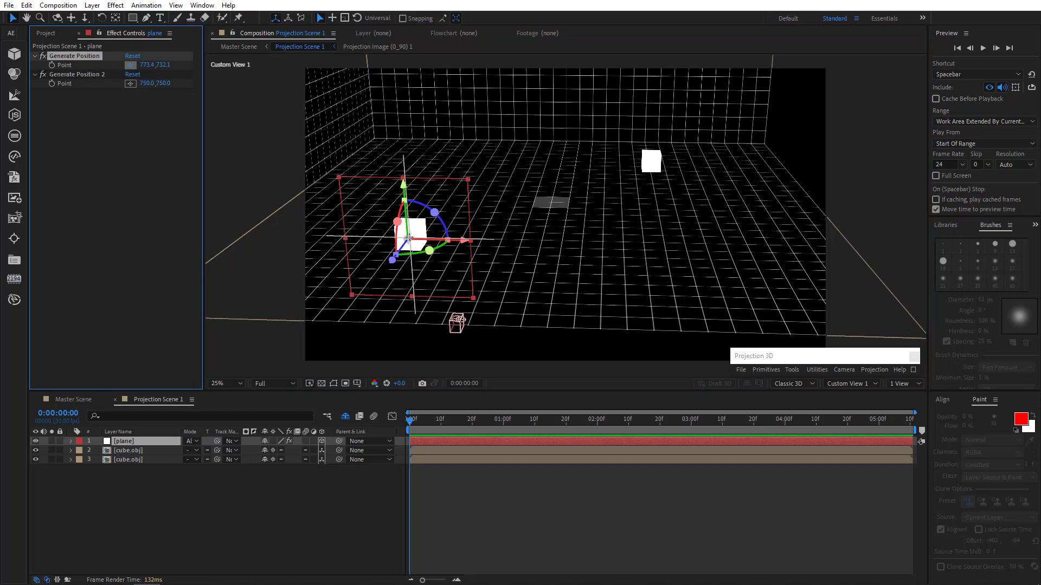
pyautogui.click(408, 237)
pyautogui.keyDown('alt'); pyautogui.moveTo(590, 293); pyautogui.dragTo(581, 265); pyautogui.keyUp('alt')
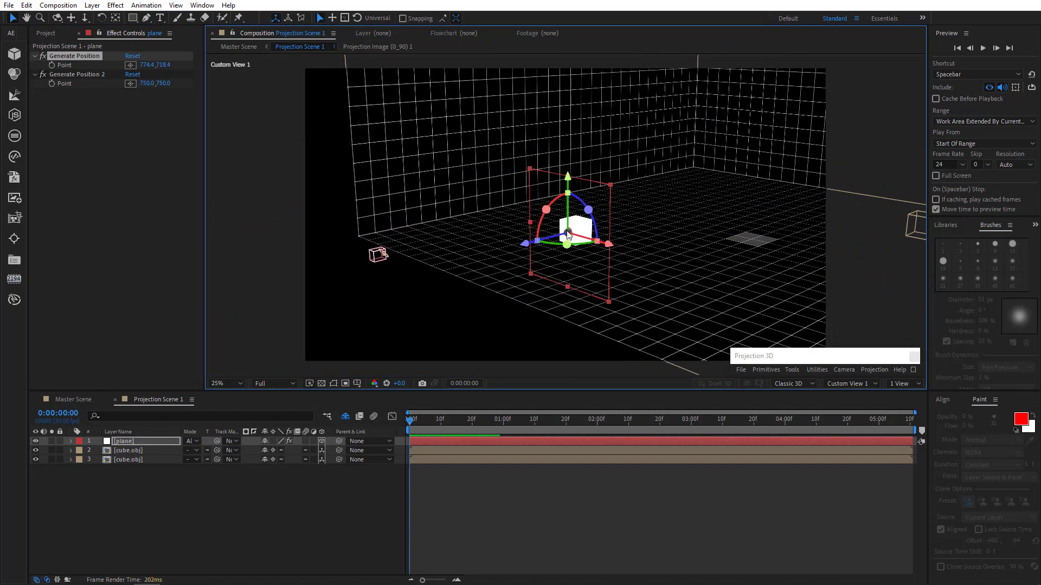
# Generate a 3D position layer from the plane's point with Position from point.
pyautogui.click(913, 371)
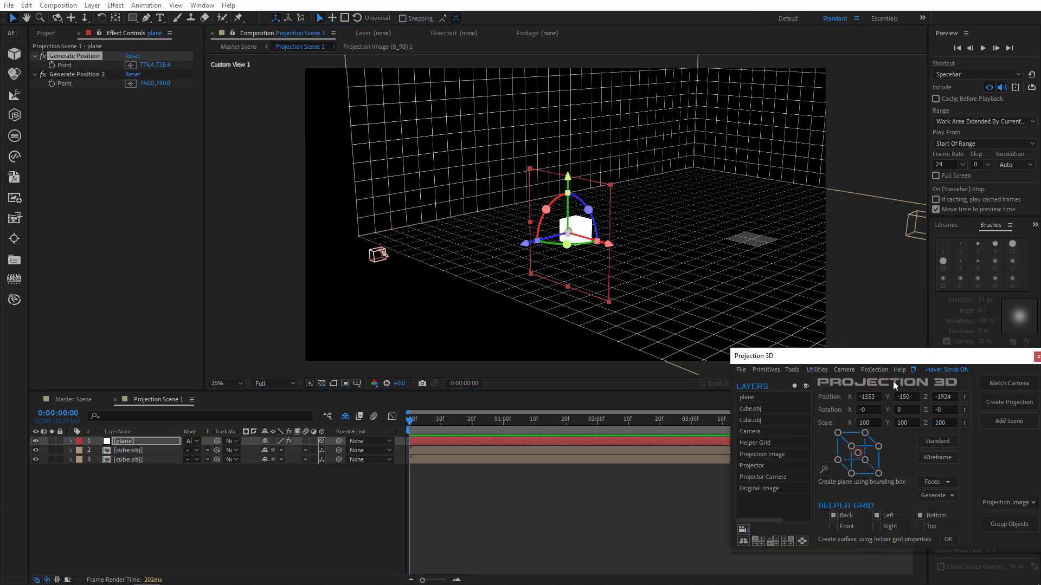
pyautogui.click(933, 497)
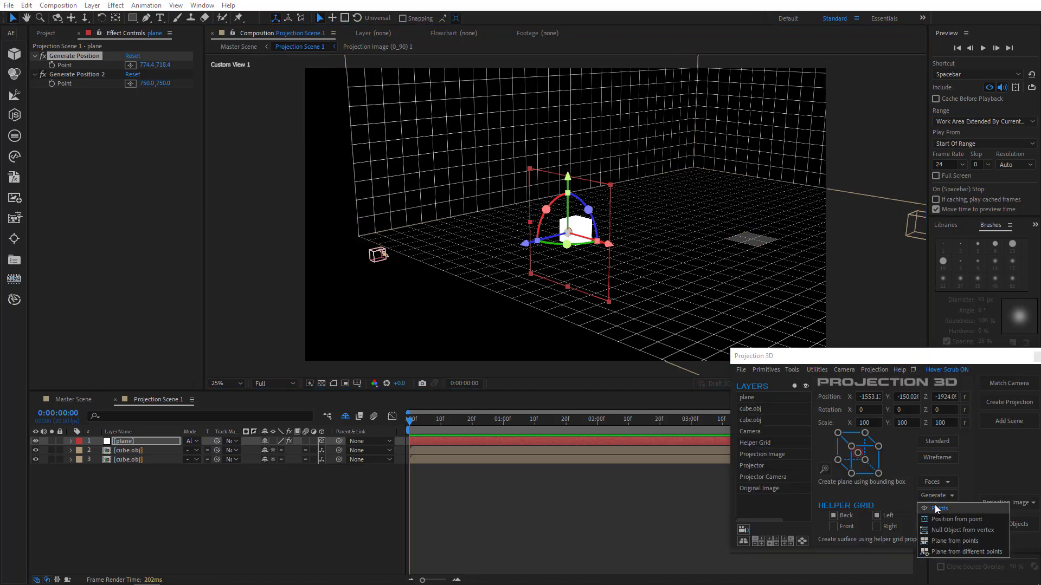
pyautogui.click(945, 518)
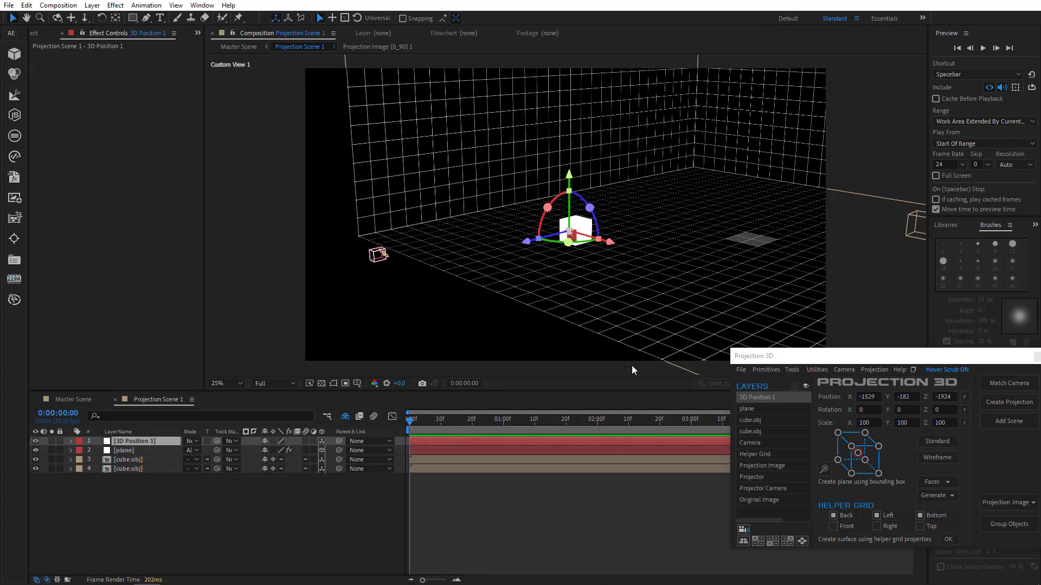
pyautogui.click(912, 370)
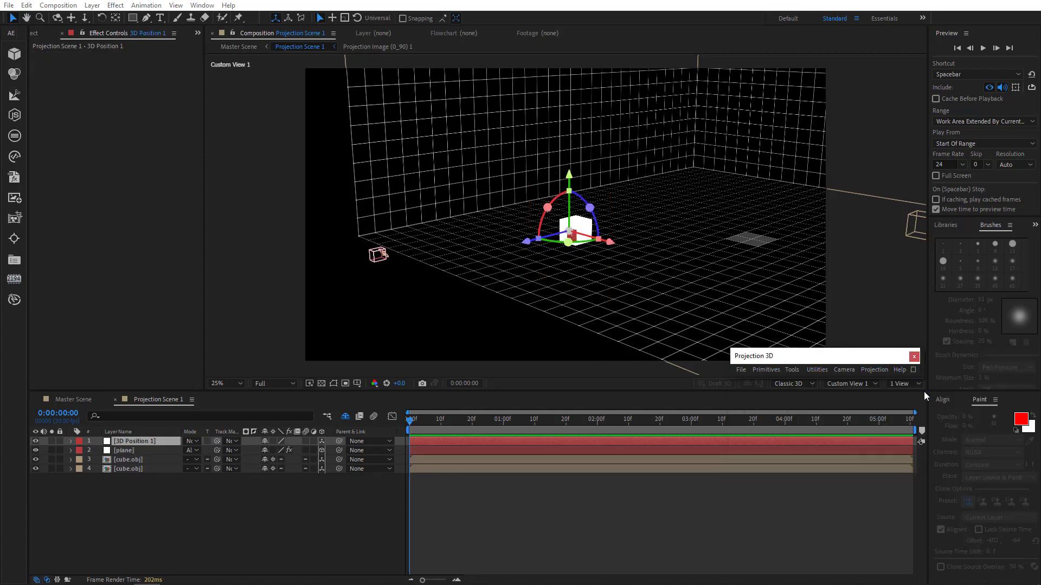
# Return Projection Scene 1 to the Active Camera view and copy the 3D Position 1 layer into Master Scene.
pyautogui.click(850, 382)
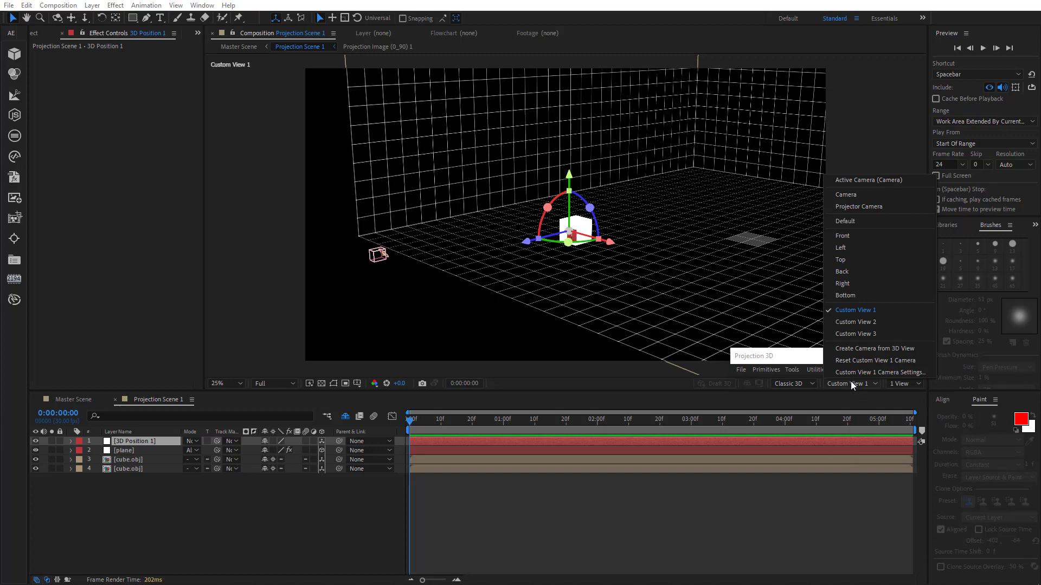
pyautogui.click(868, 177)
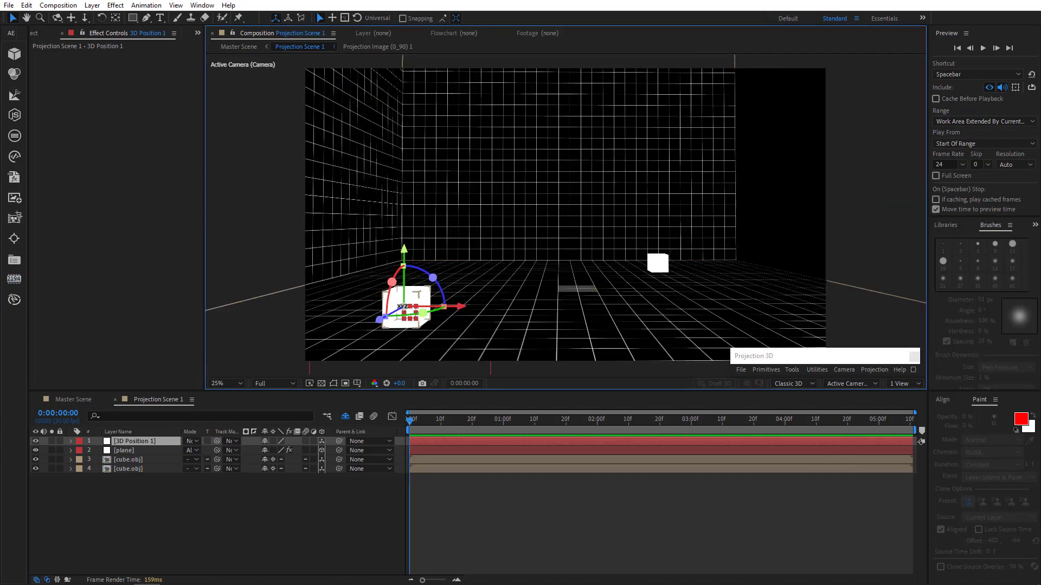
pyautogui.click(129, 442)
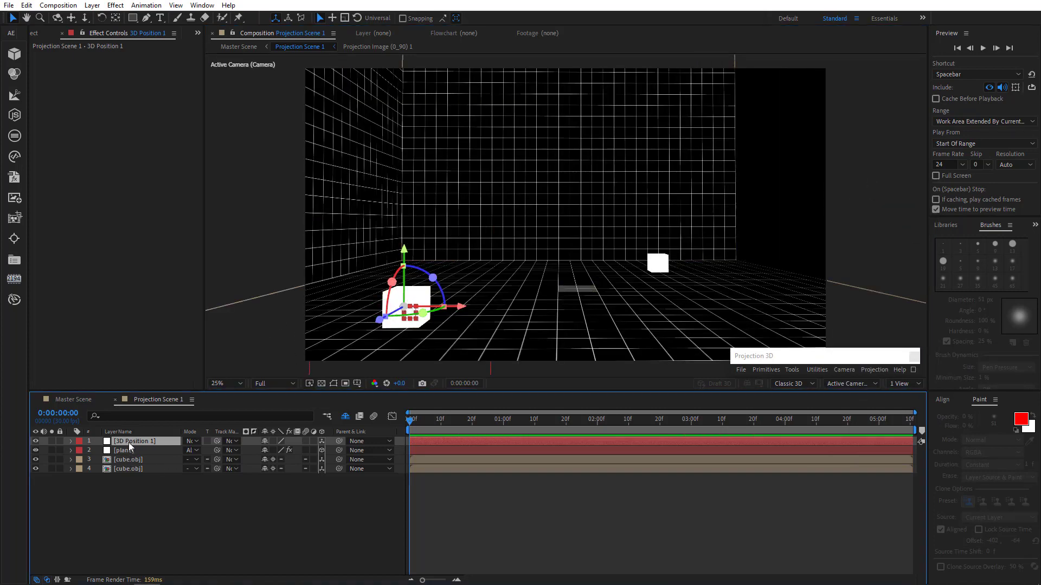
pyautogui.click(74, 400)
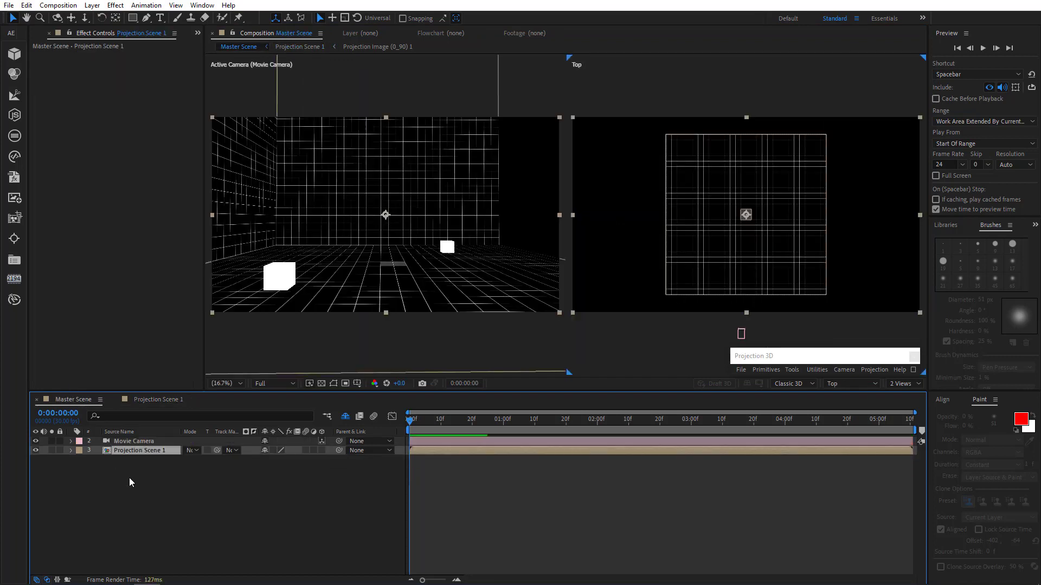
pyautogui.hotkey('ctrl', 'v')
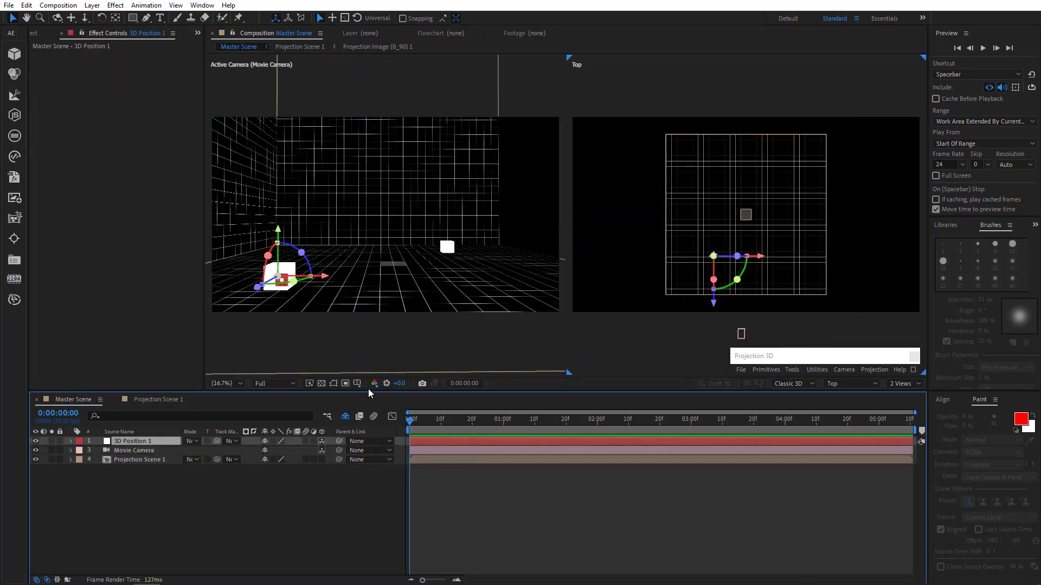
# Turn the 3D Position 1 layer into a target for the Movie Camera with Projection 3D's Create Target.
pyautogui.click(146, 450)
pyautogui.scroll(1, 722, 342)
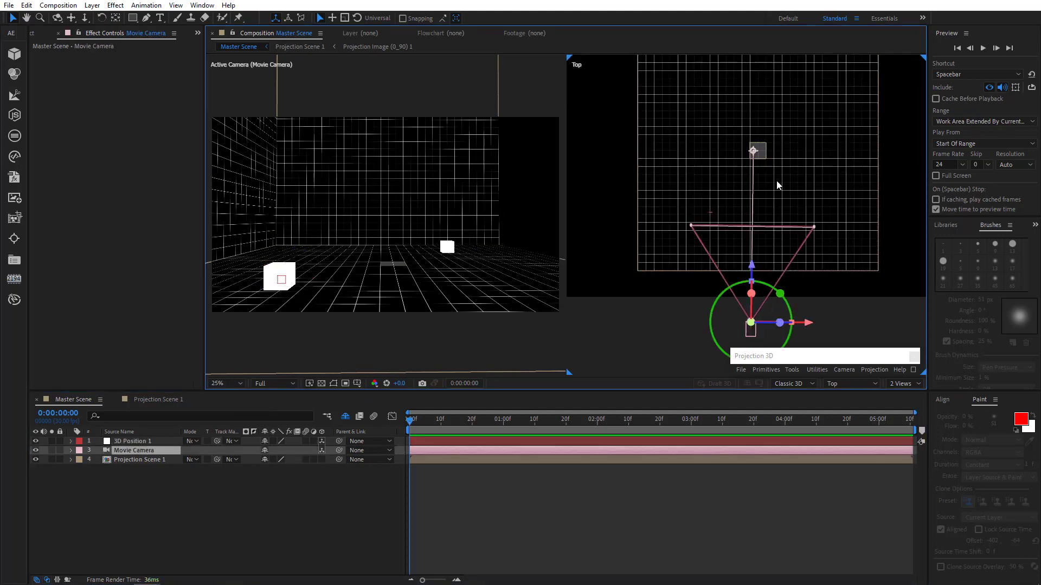
pyautogui.click(142, 441)
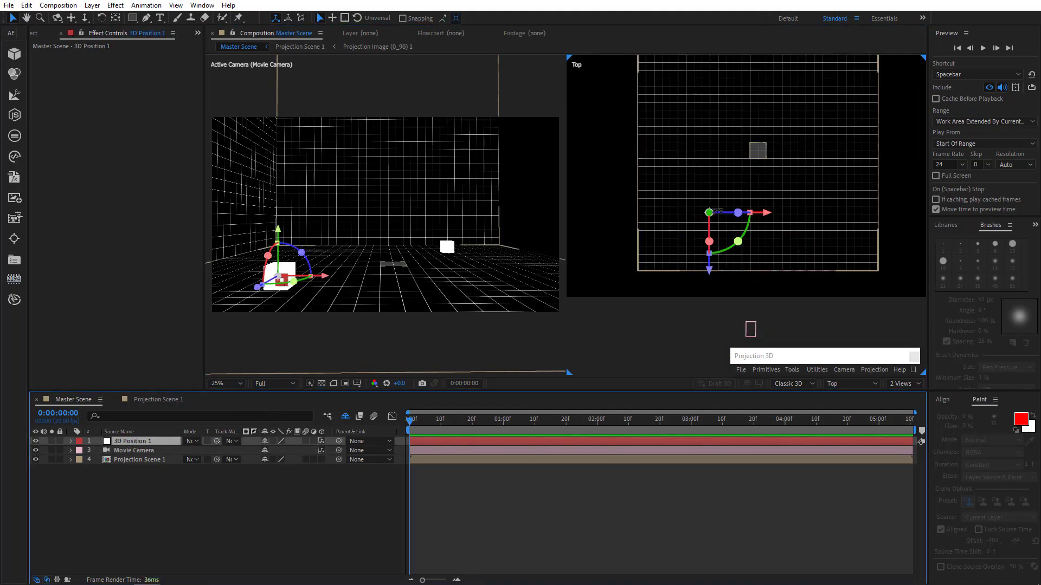
pyautogui.click(137, 451)
pyautogui.keyDown('shift'); pyautogui.click(139, 442); pyautogui.keyUp('shift')
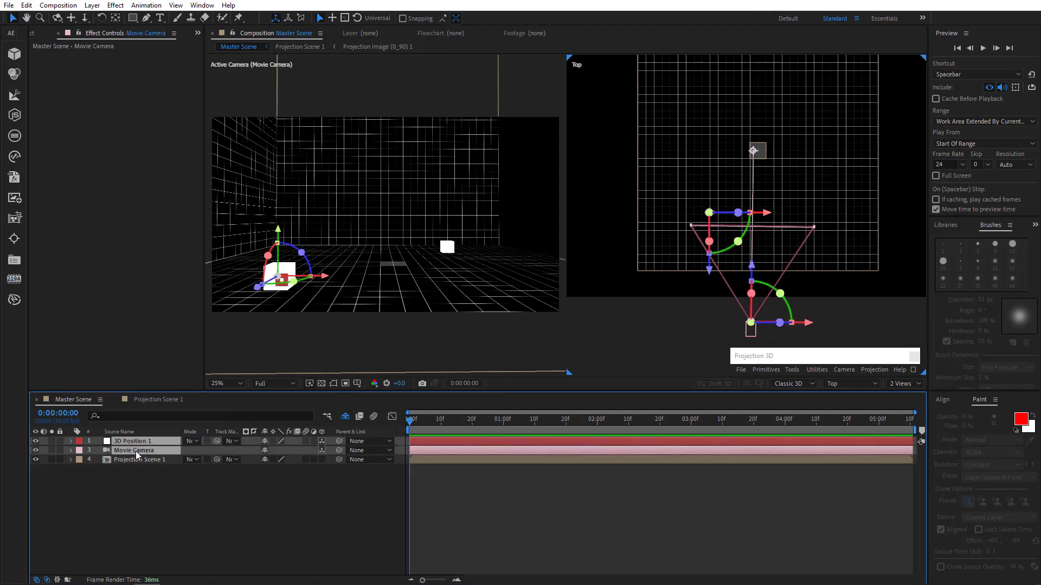
pyautogui.click(846, 369)
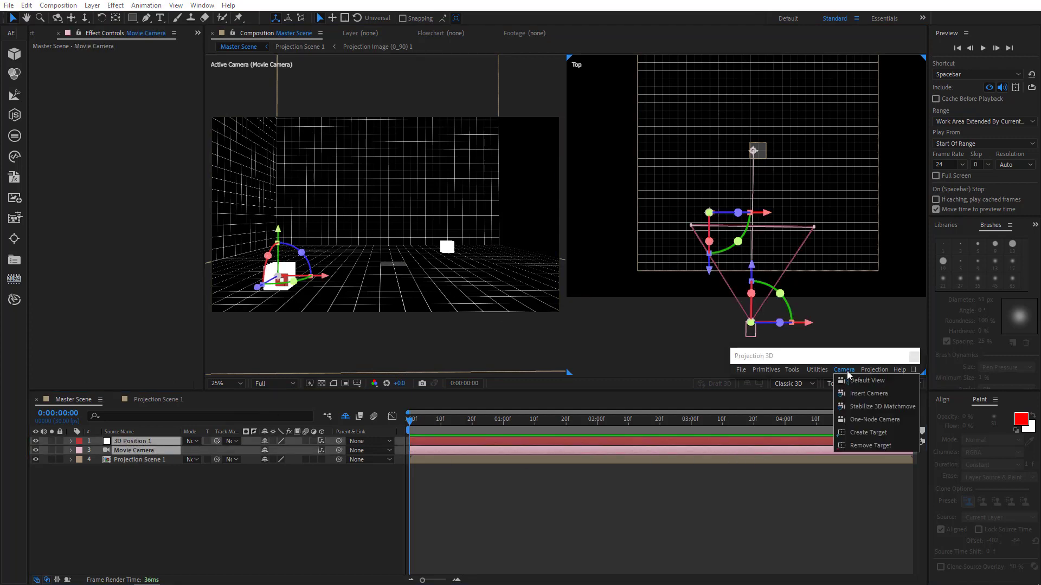
pyautogui.click(864, 433)
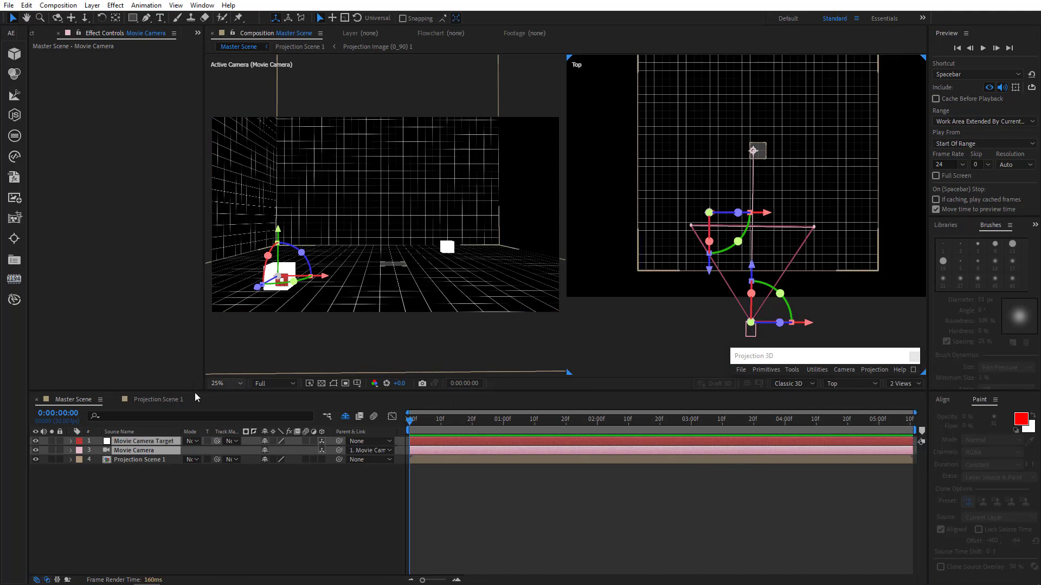
pyautogui.click(151, 488)
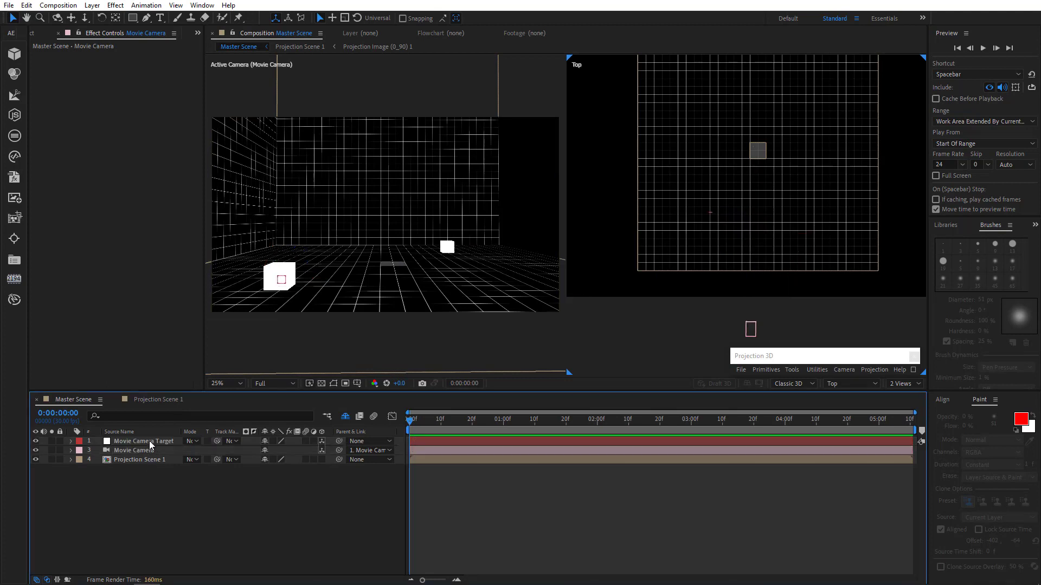
# Try rotating the Movie Camera Target to about -29° on its Y Rotation, and undo the change.
pyautogui.click(151, 444)
pyautogui.press('r')
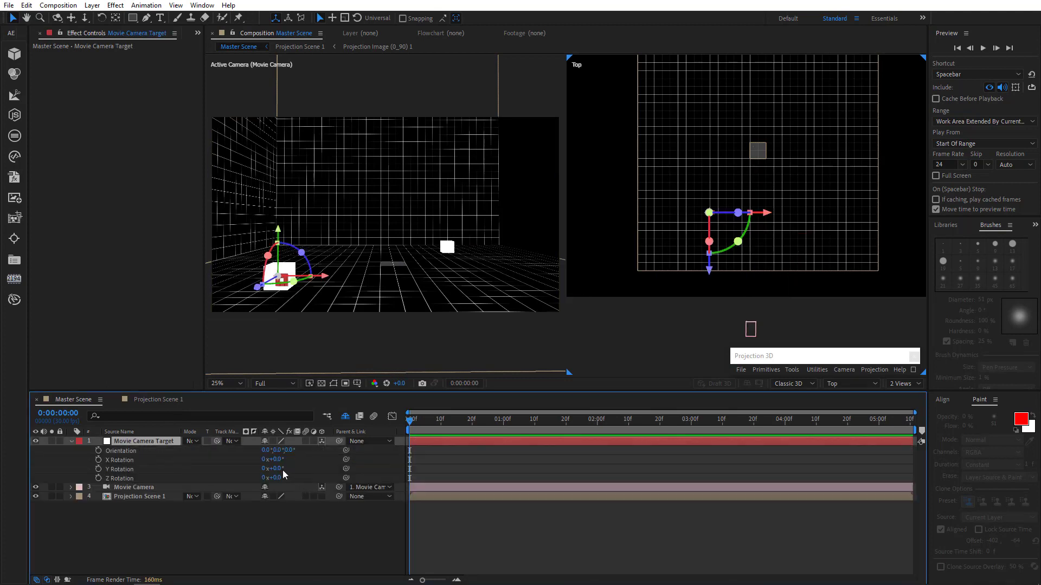
pyautogui.moveTo(278, 474)
pyautogui.mouseDown()
pyautogui.moveTo(293, 467)
pyautogui.moveTo(265, 475)
pyautogui.mouseUp()
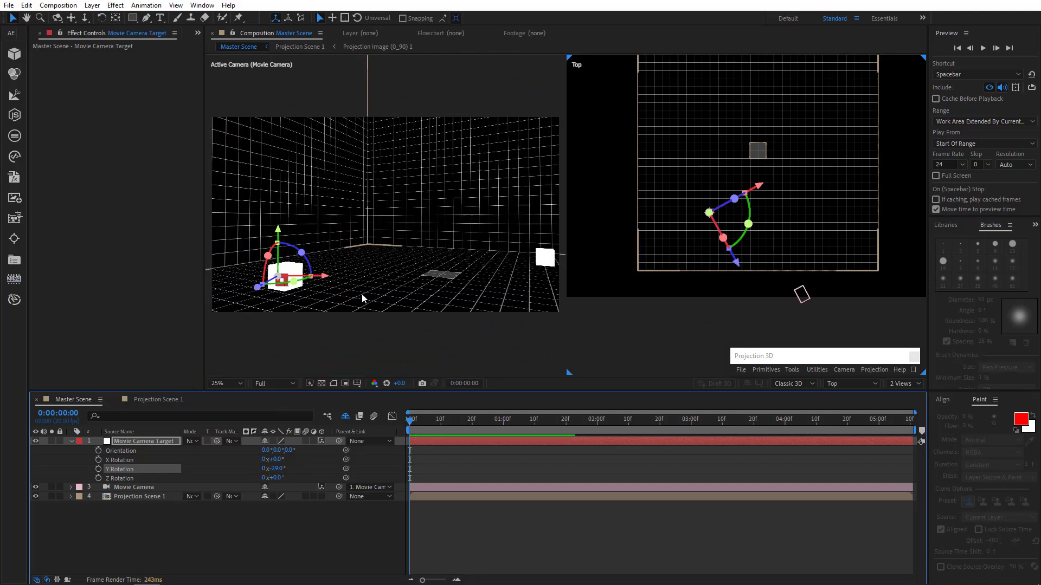
pyautogui.hotkey('ctrl', 'z')
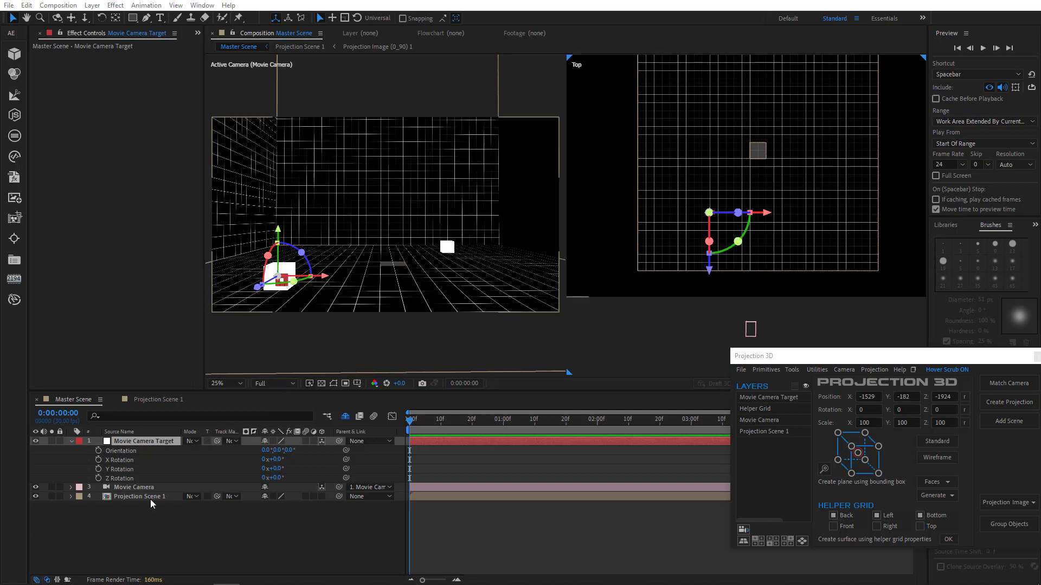
# In Projection Scene 1, create a plane on the Front face of the farther cube.
pyautogui.doubleClick(166, 497)
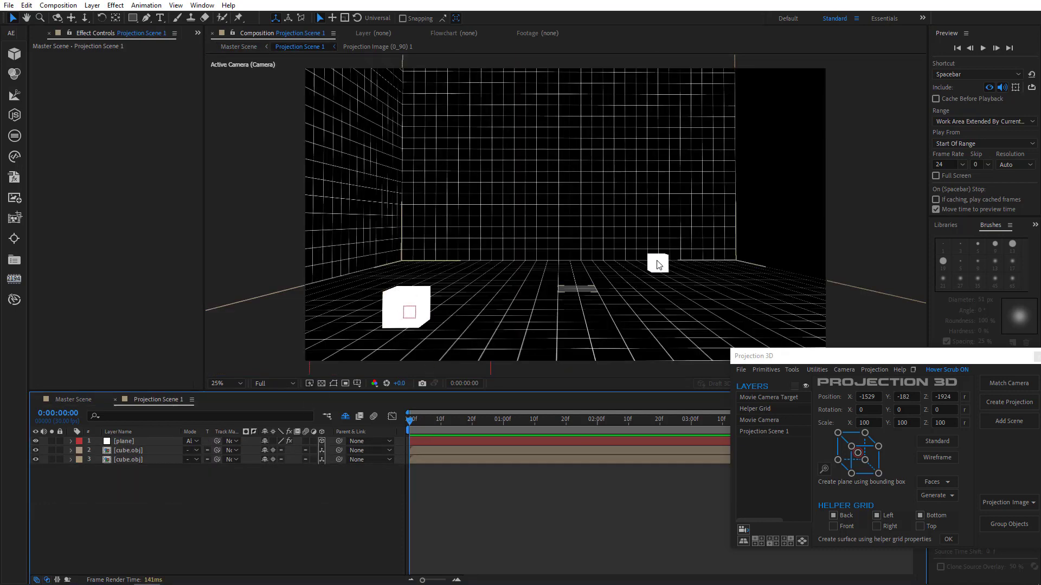
pyautogui.click(130, 459)
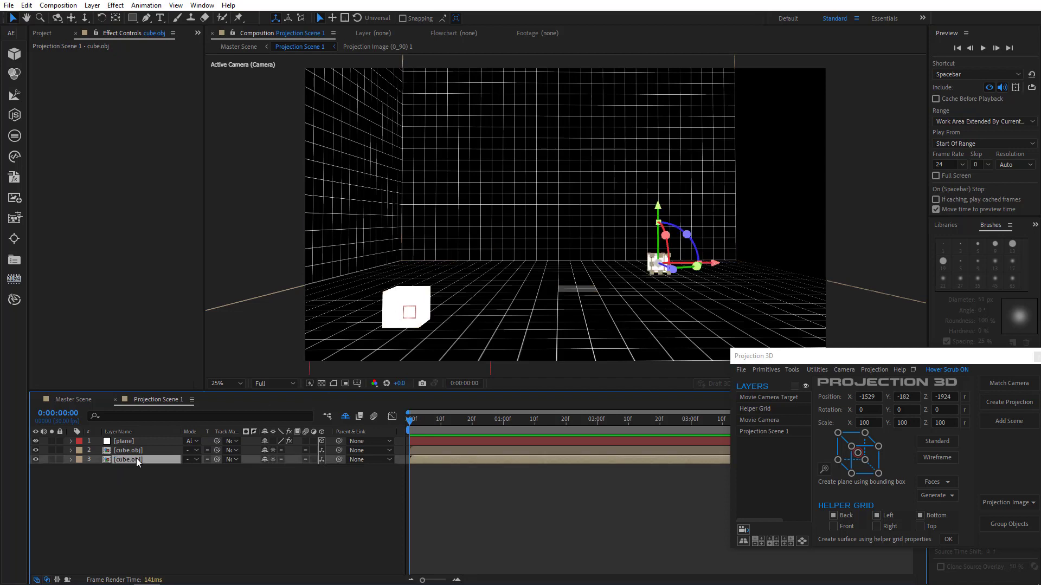
pyautogui.click(928, 484)
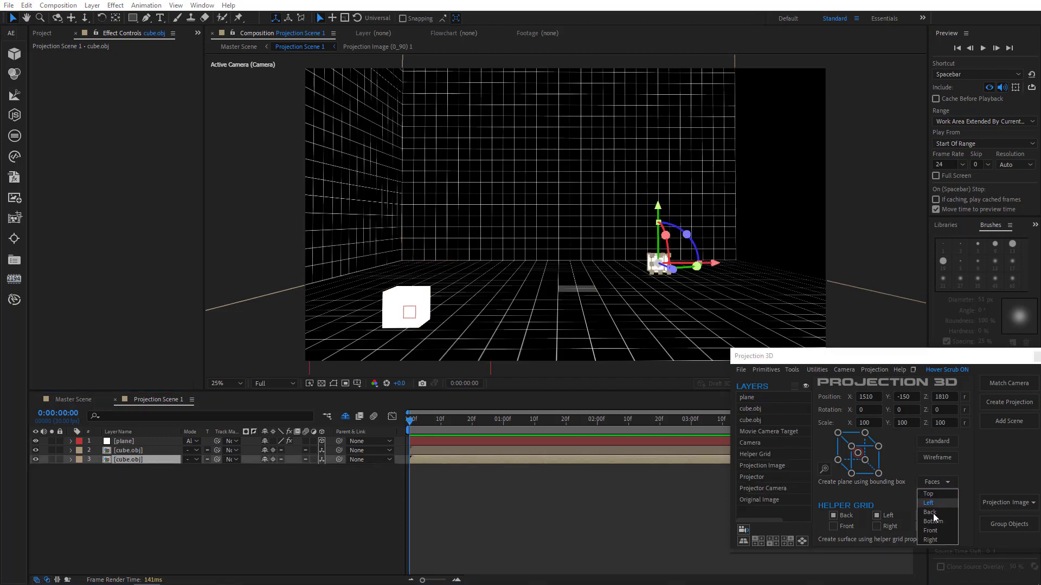
pyautogui.click(931, 531)
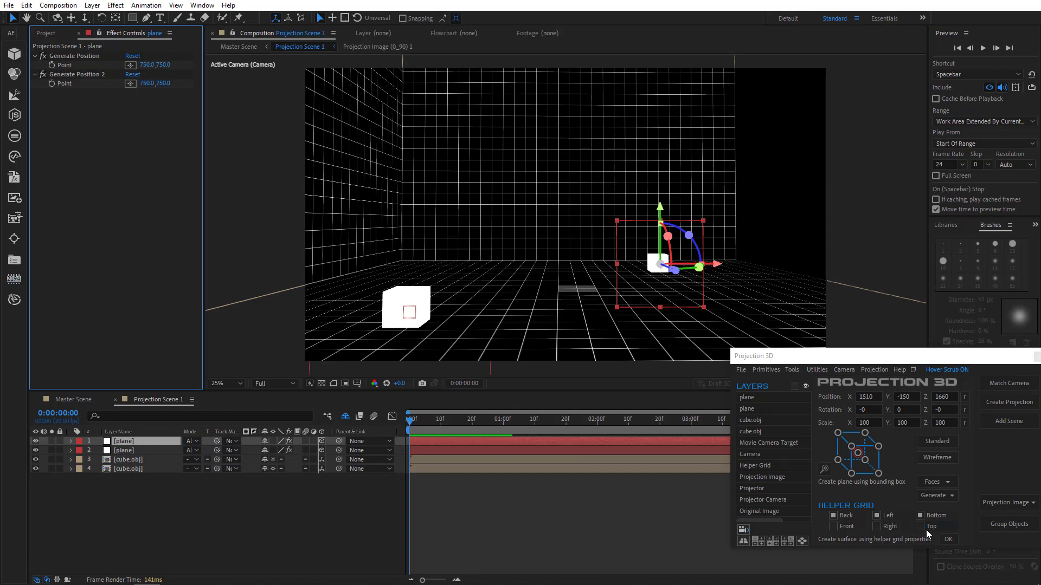
# Place the new plane's first Generate Position point at about 737.8, 735.7 on the farther cube and generate a 3D position layer from it.
pyautogui.click(131, 65)
pyautogui.click(660, 264)
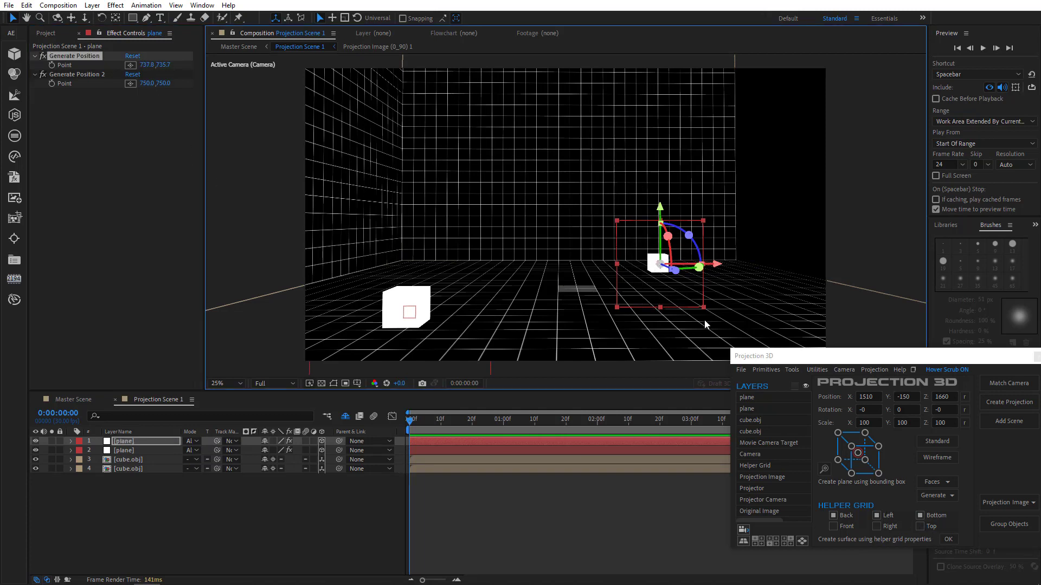
pyautogui.click(936, 496)
pyautogui.click(938, 517)
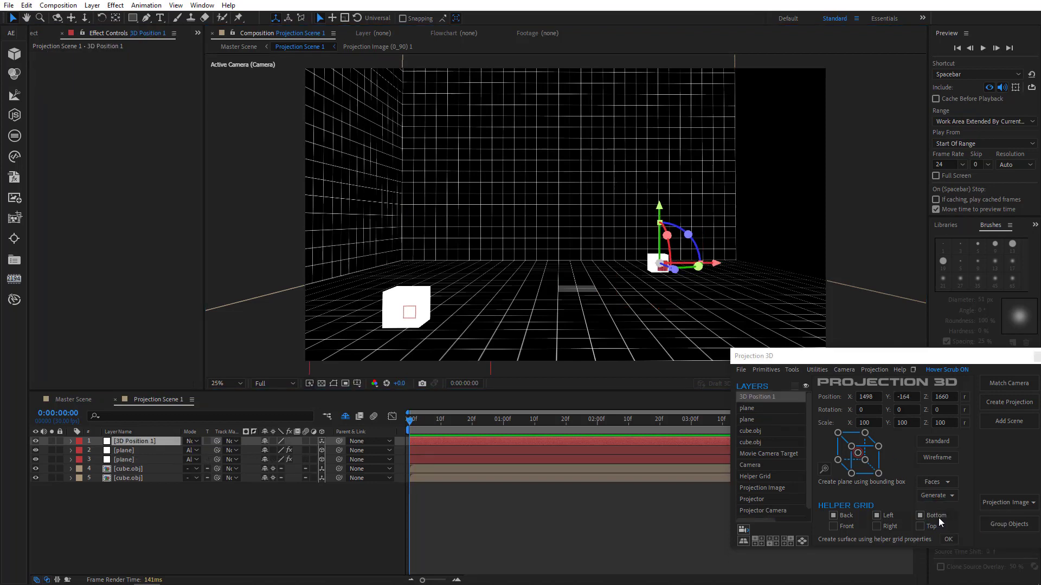
# Cut the new 3D Position 1 layer from Projection Scene 1 and paste it into Master Scene.
pyautogui.click(142, 441)
pyautogui.press('Delete')
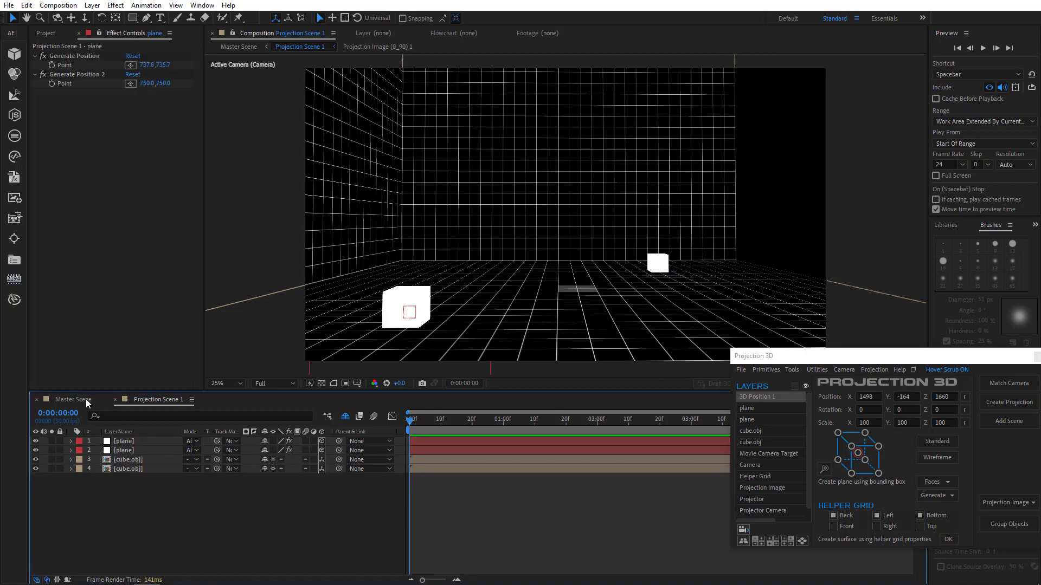
pyautogui.click(86, 399)
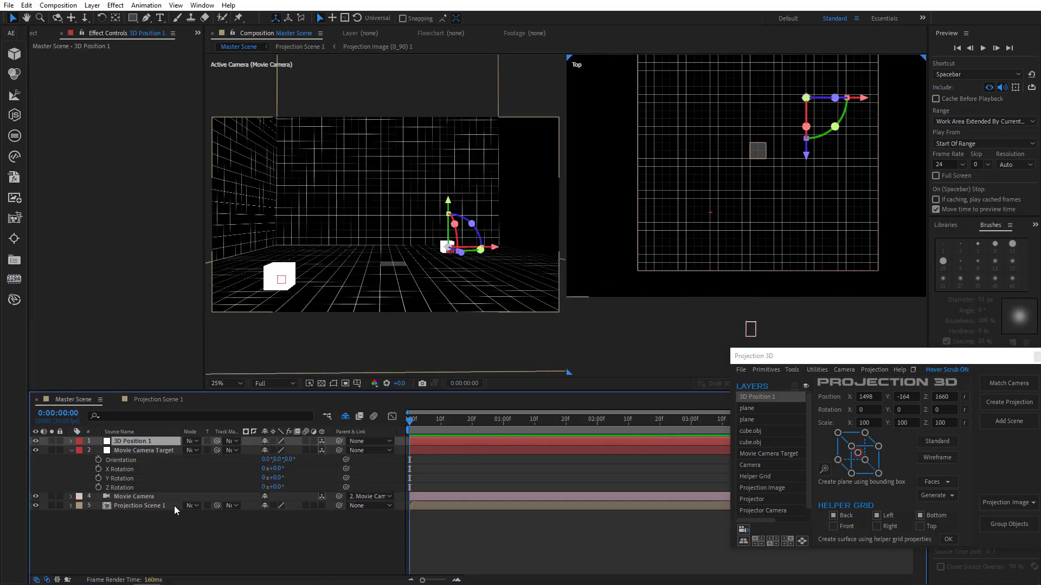
# Set a starting Position keyframe on the Movie Camera Target at 0:00:00:00.
pyautogui.click(154, 450)
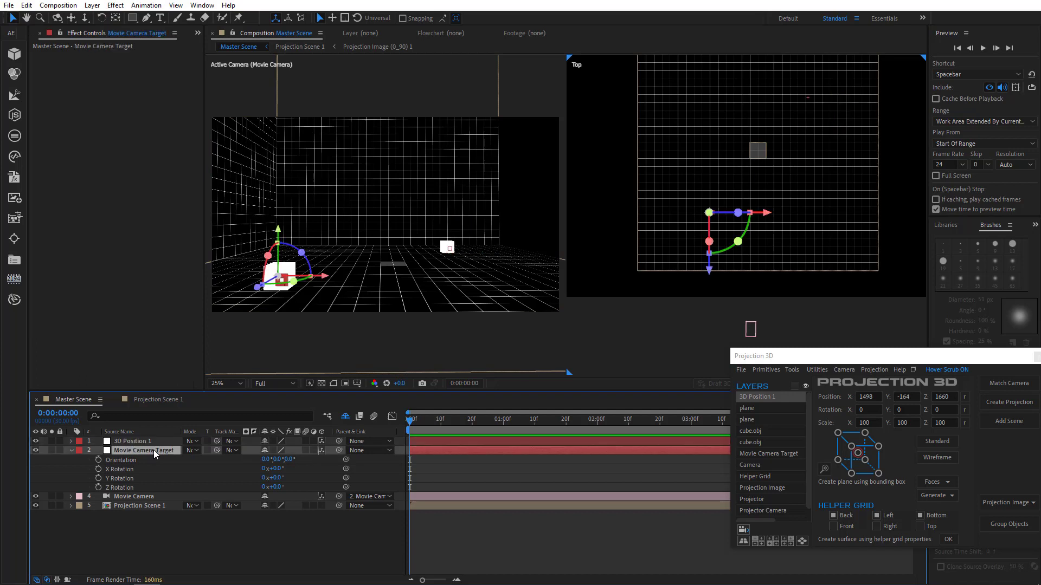
pyautogui.press('p')
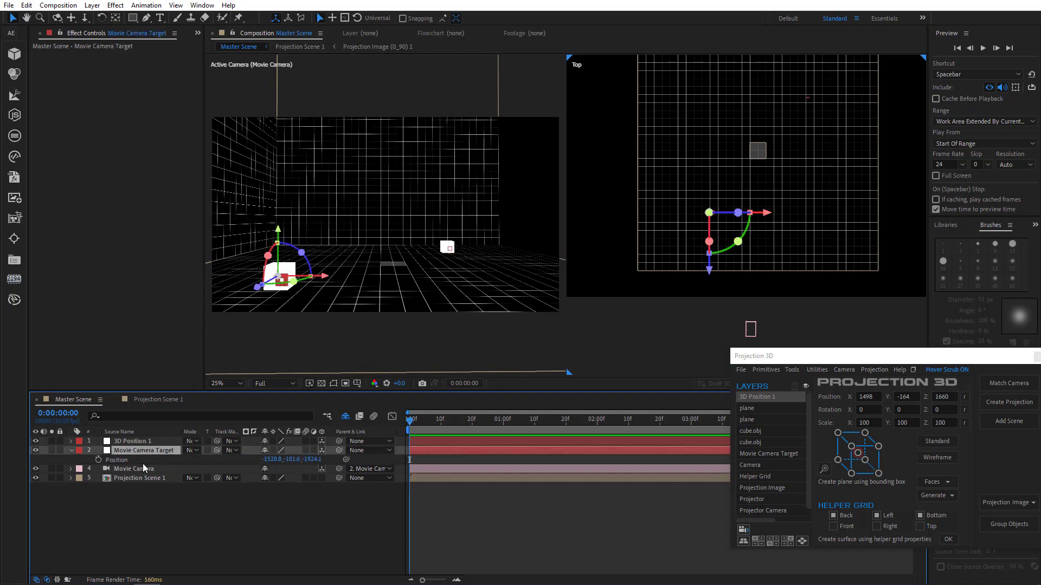
pyautogui.click(98, 460)
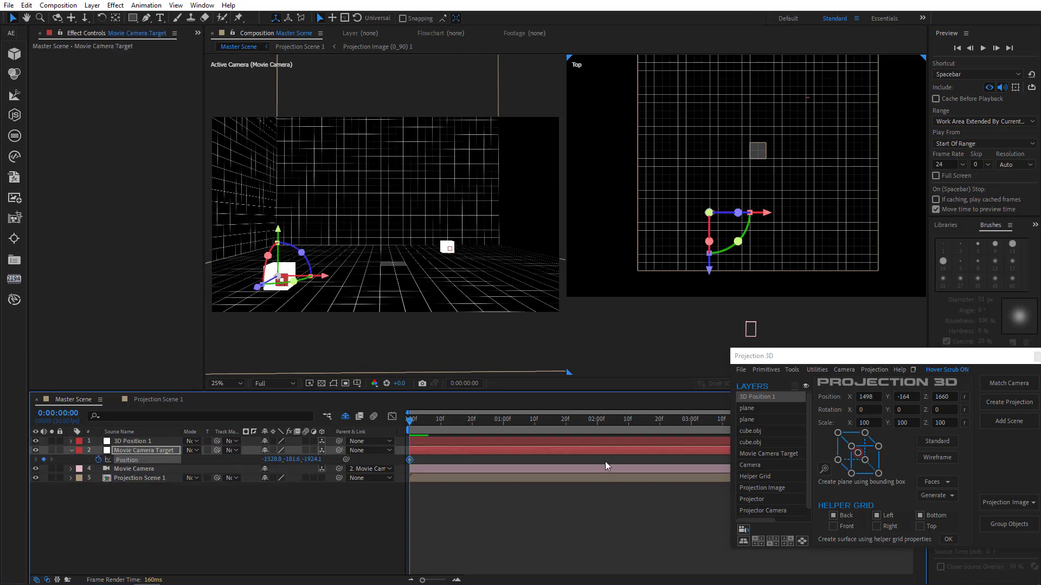
# At 0:00:05:10, copy the 3D Position 1 layer's Position onto the Movie Camera Target as its second keyframe.
pyautogui.click(914, 371)
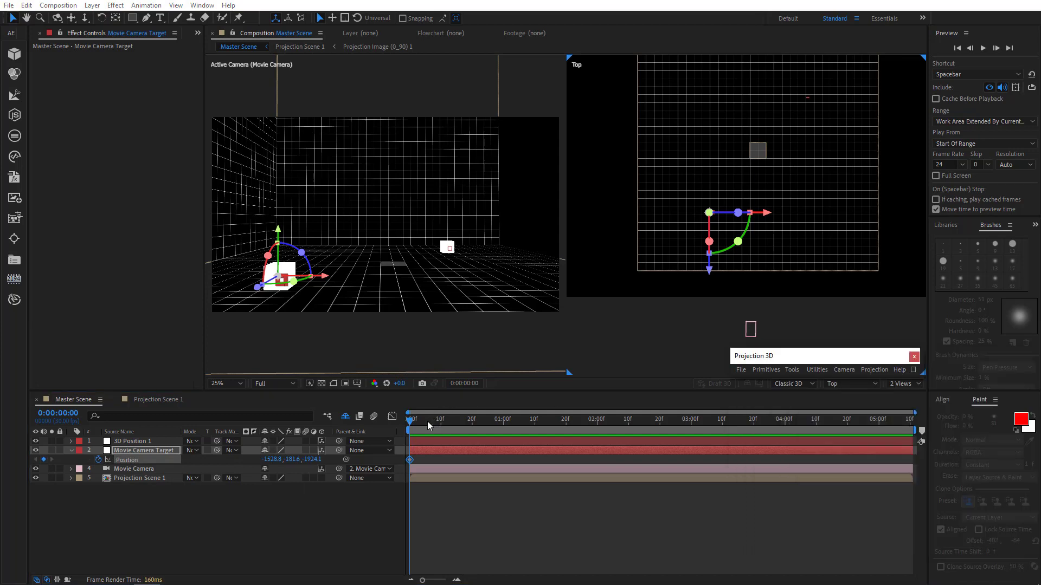
pyautogui.moveTo(413, 421); pyautogui.dragTo(758, 445)
pyautogui.moveTo(929, 461); pyautogui.dragTo(949, 463)
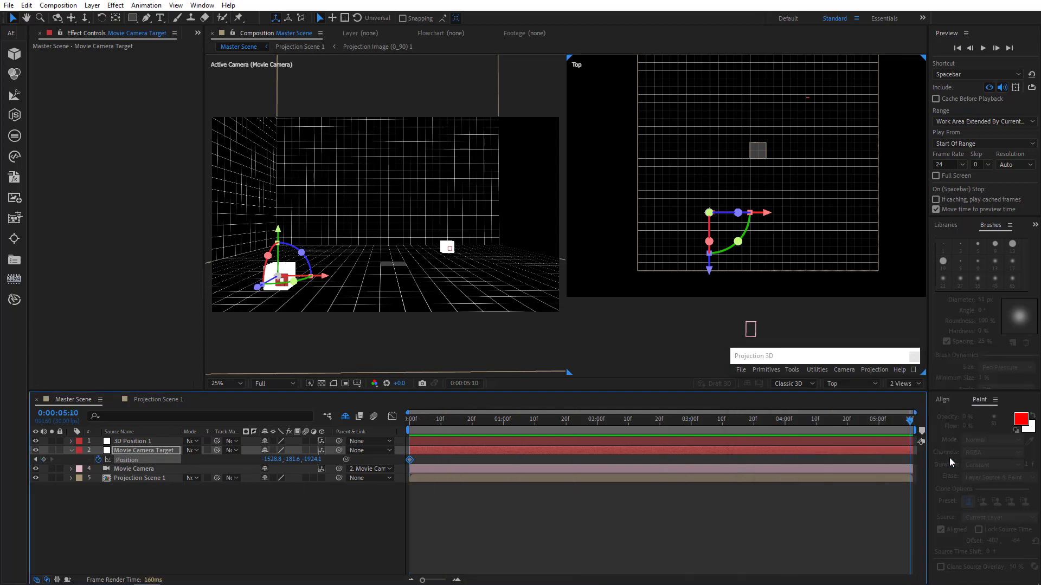
pyautogui.click(130, 441)
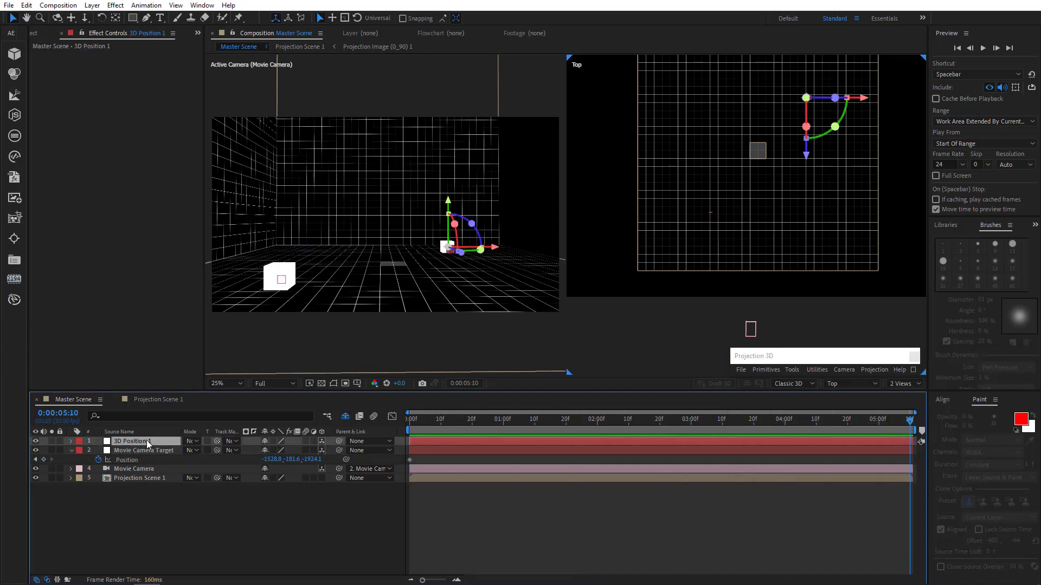
pyautogui.press('p')
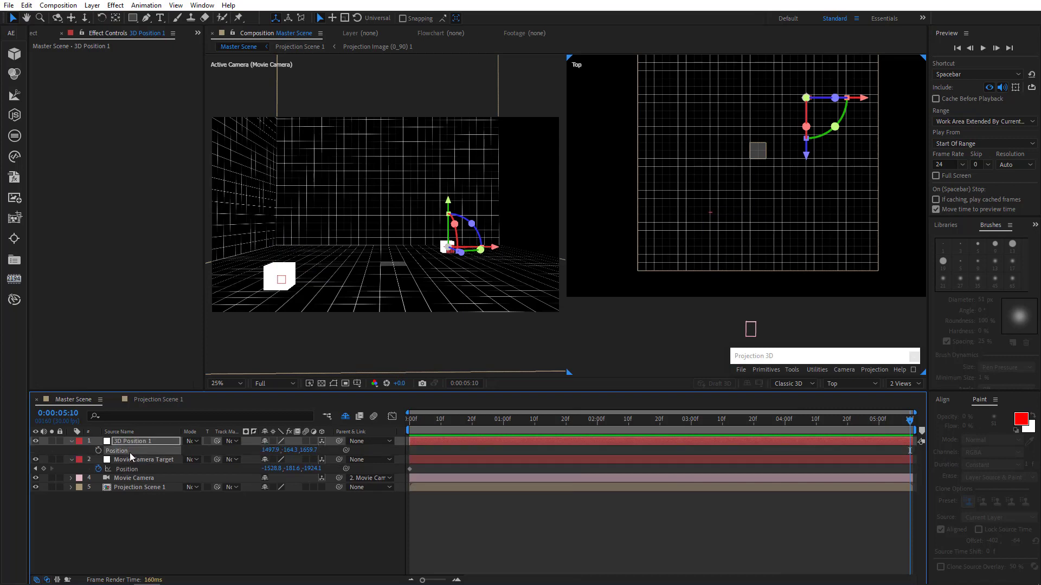
pyautogui.click(134, 461)
pyautogui.hotkey('ctrl', 'v')
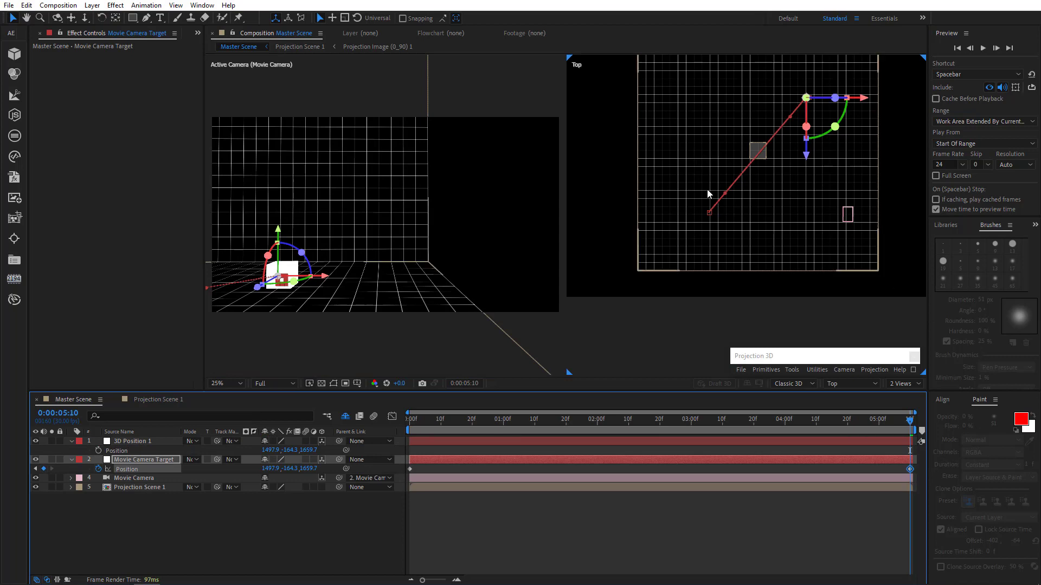
# Preview the Movie Camera's move between the two cubes in the camera and Top views.
pyautogui.moveTo(688, 205); pyautogui.dragTo(671, 236)
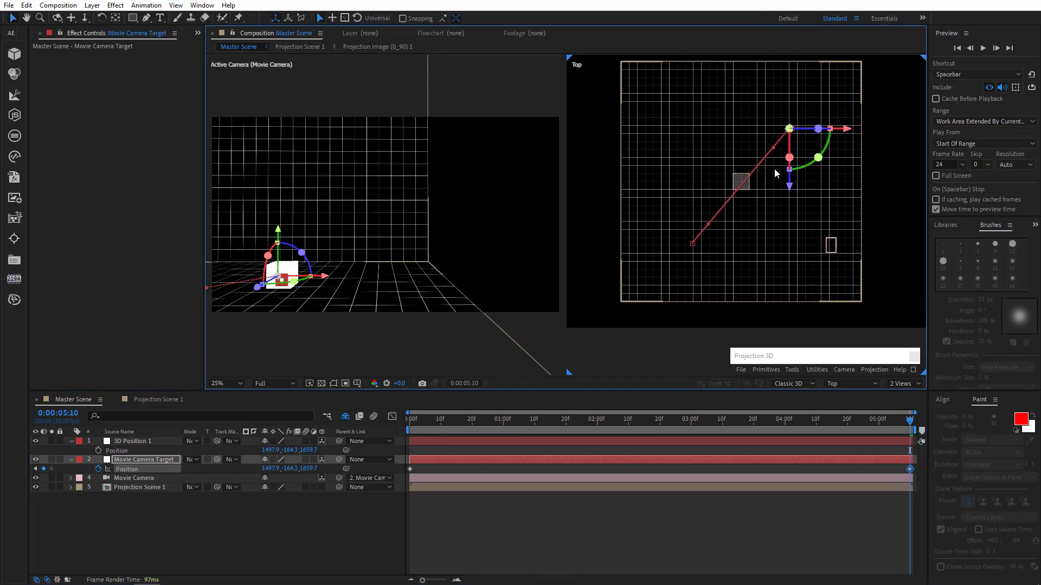
pyautogui.moveTo(448, 418); pyautogui.dragTo(544, 426)
pyautogui.press('space')
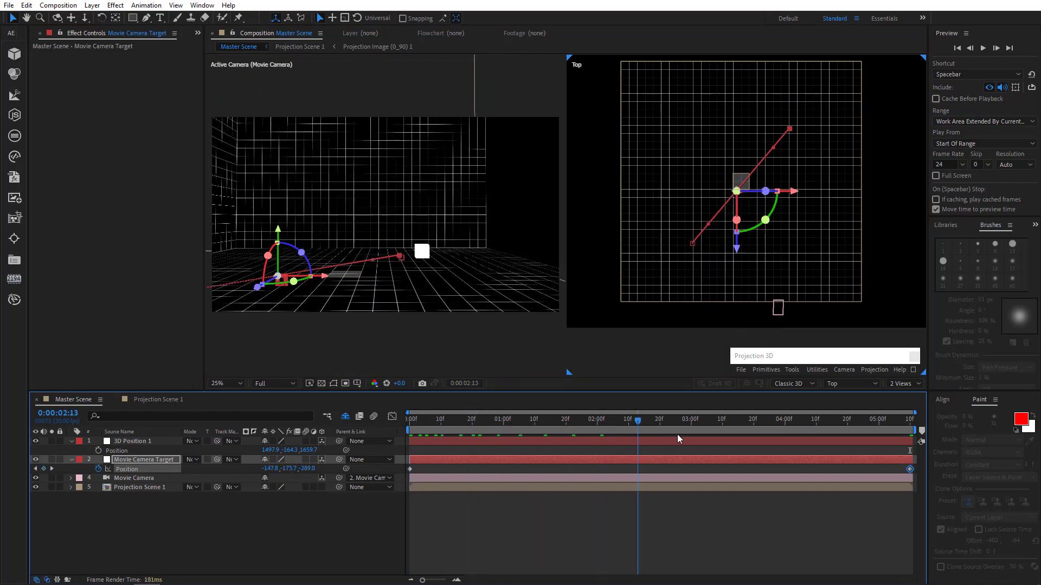
pyautogui.moveTo(802, 442); pyautogui.dragTo(697, 440)
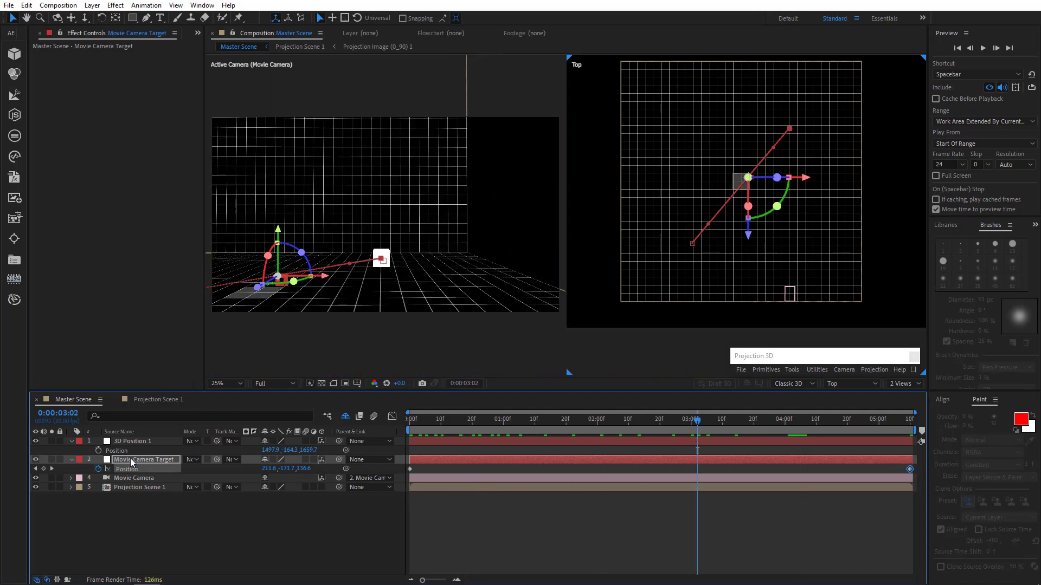
# Try adjusting the Movie Camera Target's Y Rotation from 0:00:03:02, and check the move across the timeline.
pyautogui.press('r')
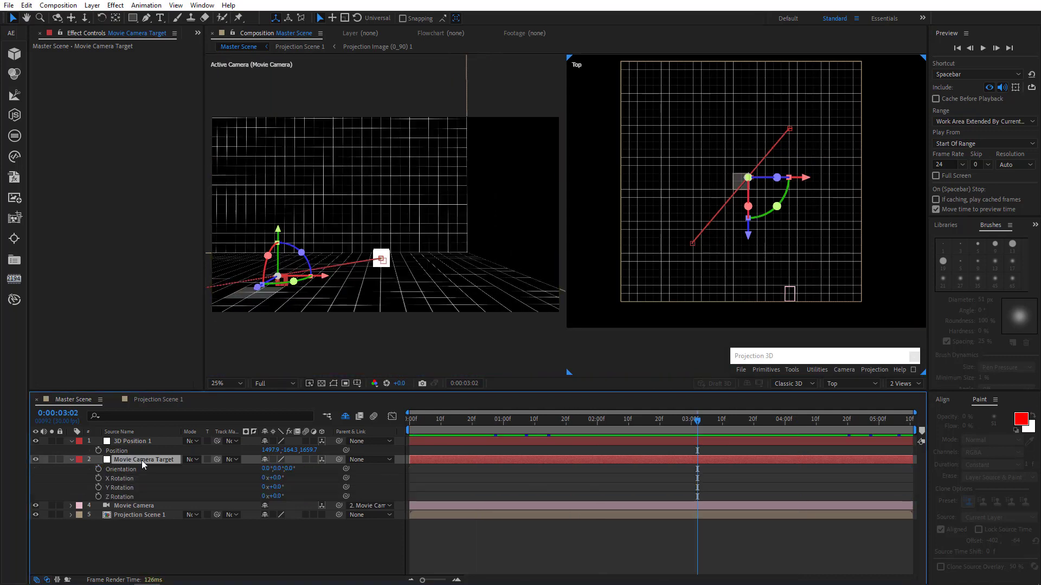
pyautogui.moveTo(278, 491); pyautogui.dragTo(257, 491)
pyautogui.moveTo(584, 415); pyautogui.dragTo(299, 429)
pyautogui.press('End')
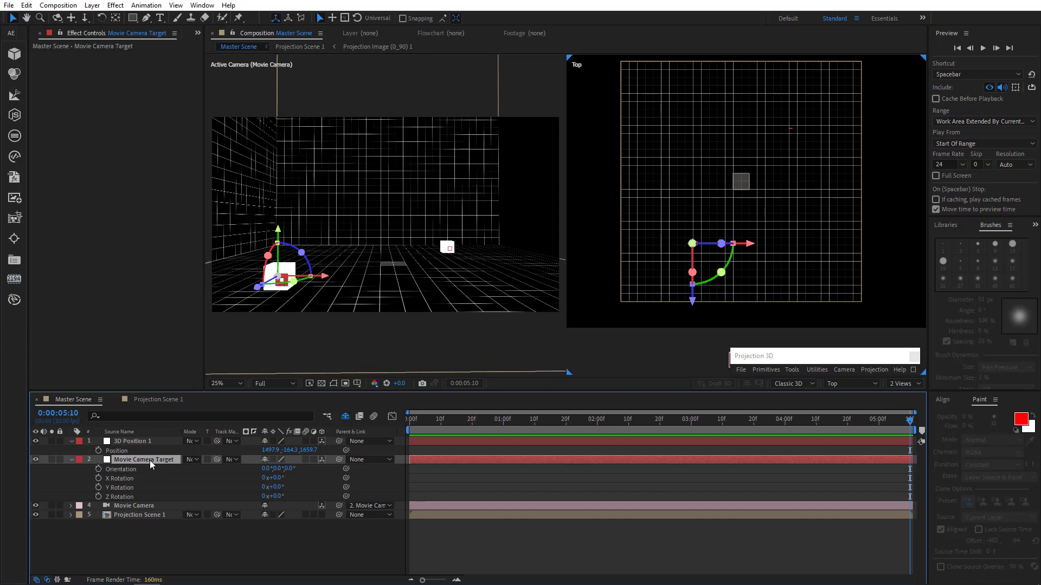
# Try deleting the Movie Camera Target layer directly, and undo the deletion.
pyautogui.press('Delete')
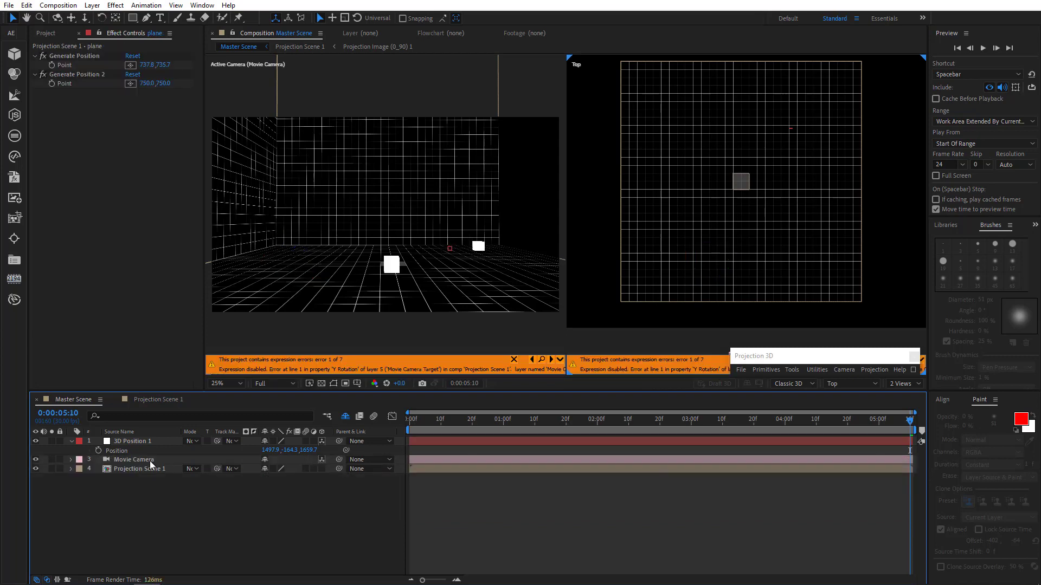
pyautogui.hotkey('ctrl', 'z')
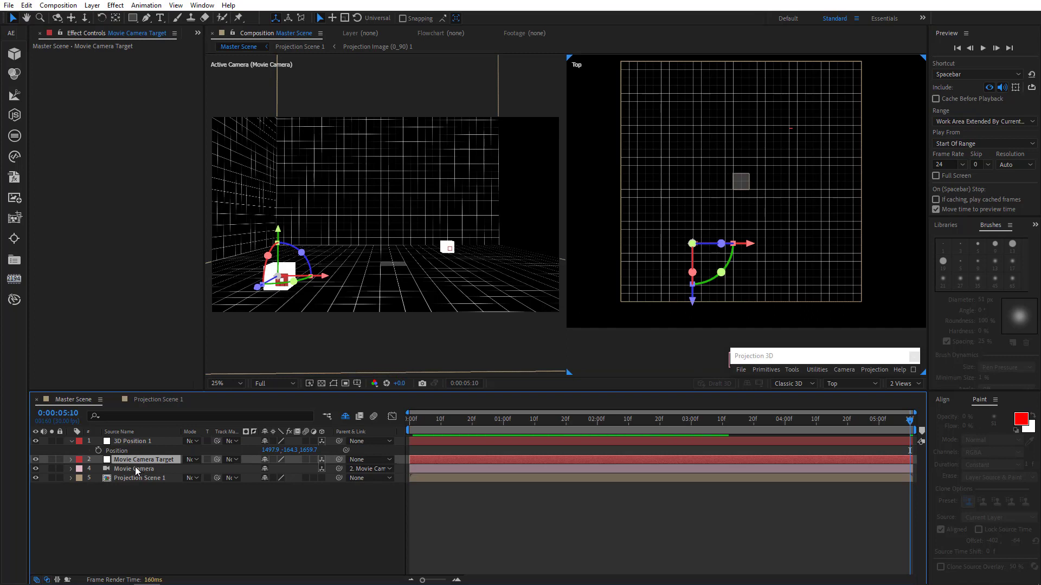
# Detach and delete the Movie Camera's target with Projection 3D's Remove Target.
pyautogui.click(137, 470)
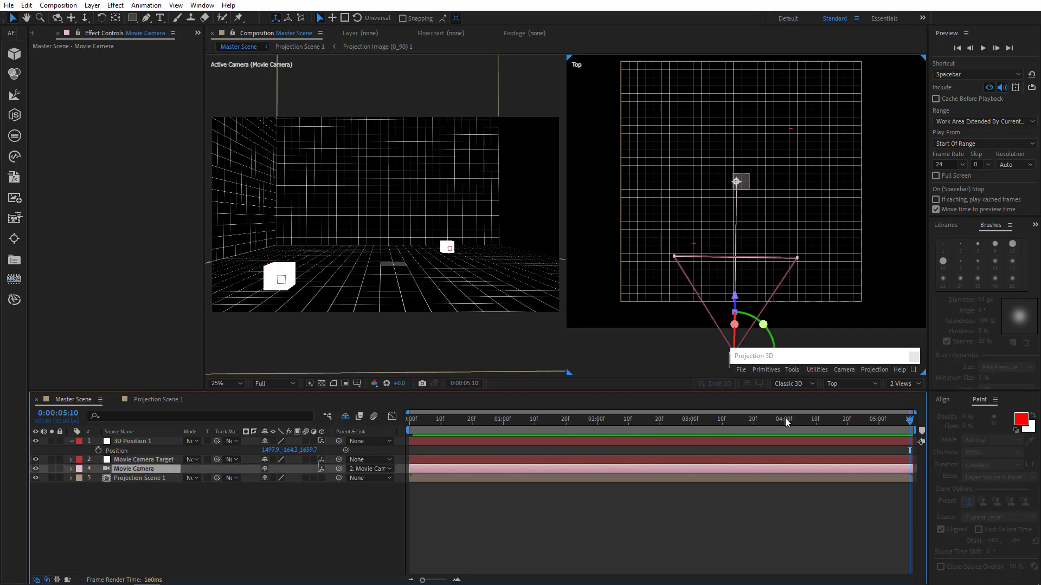
pyautogui.click(844, 370)
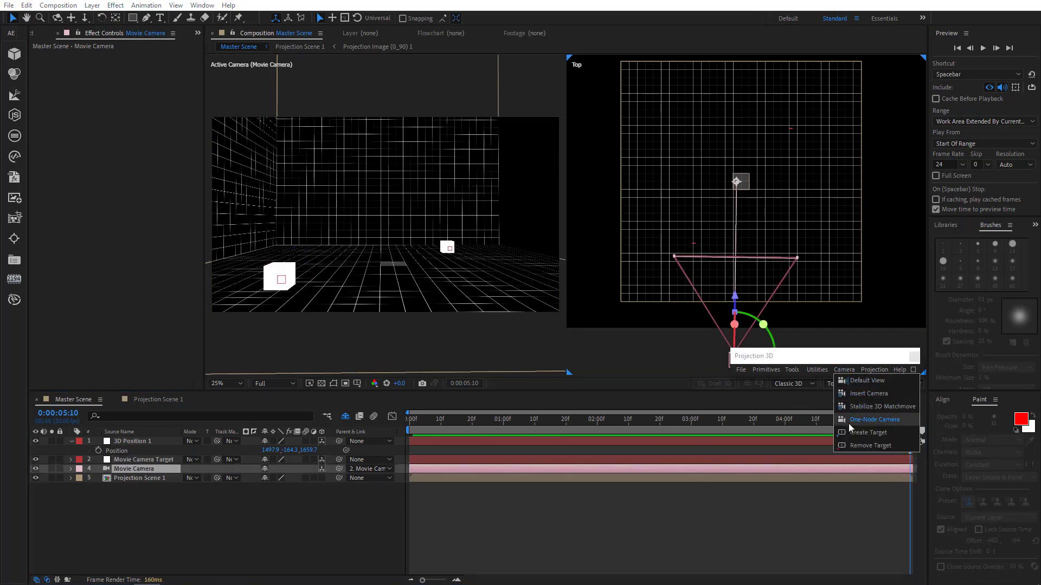
pyautogui.click(863, 445)
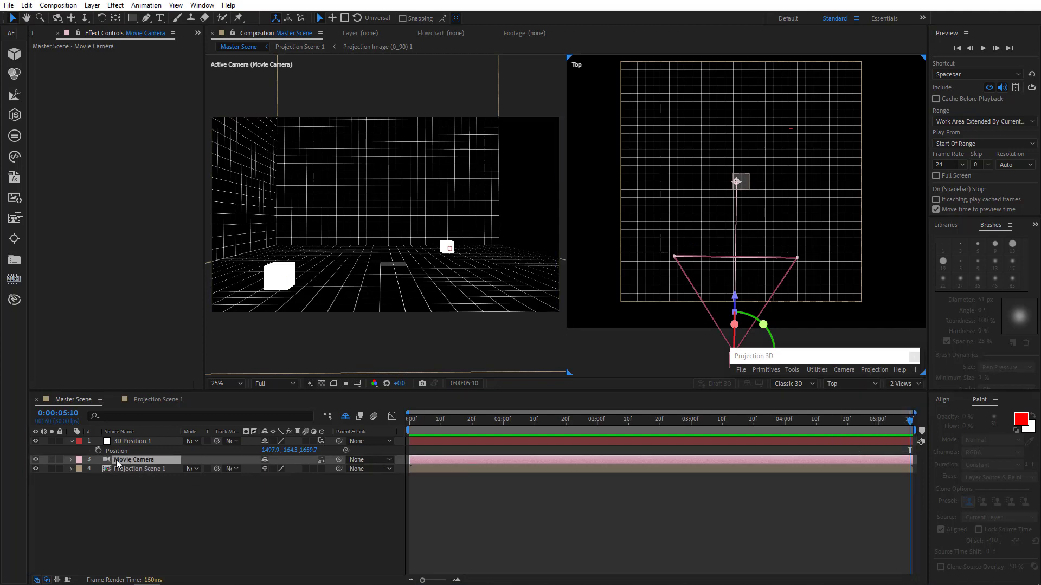
# At the start of Master Scene, create a target for the Movie Camera from 3D Position 1.
pyautogui.moveTo(441, 425); pyautogui.dragTo(186, 453)
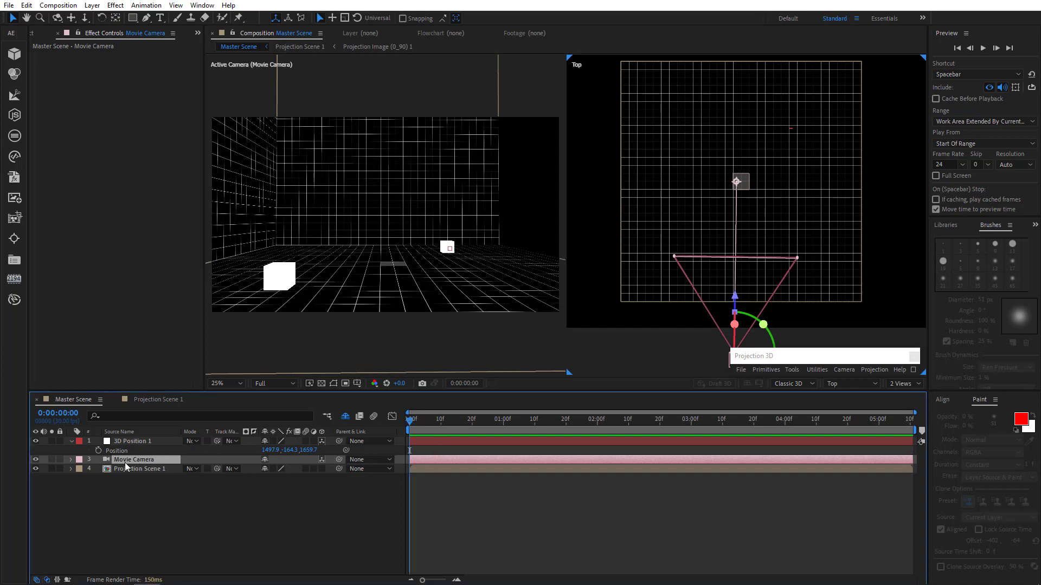
pyautogui.click(132, 442)
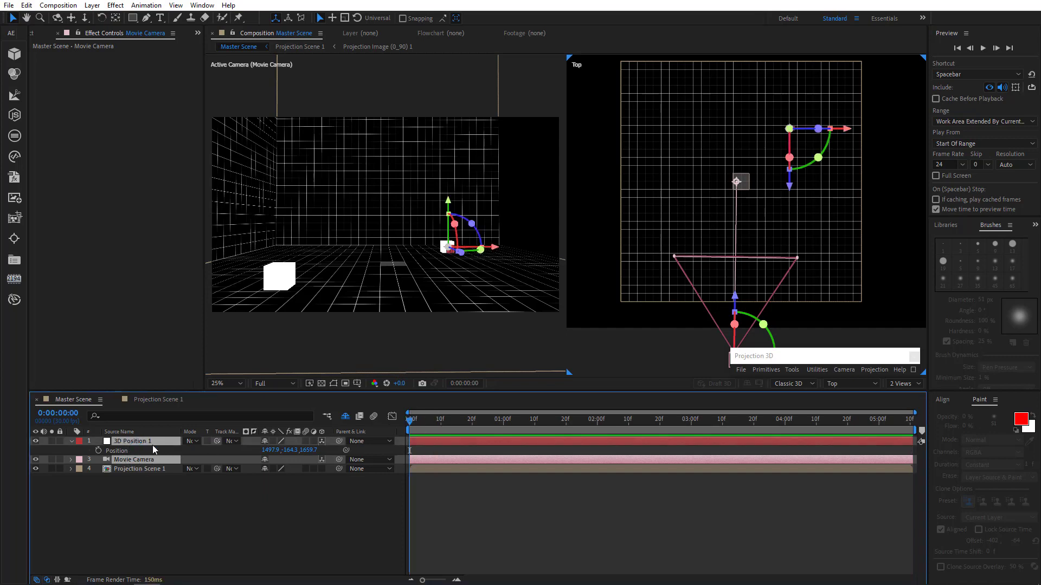
pyautogui.click(844, 369)
pyautogui.click(858, 431)
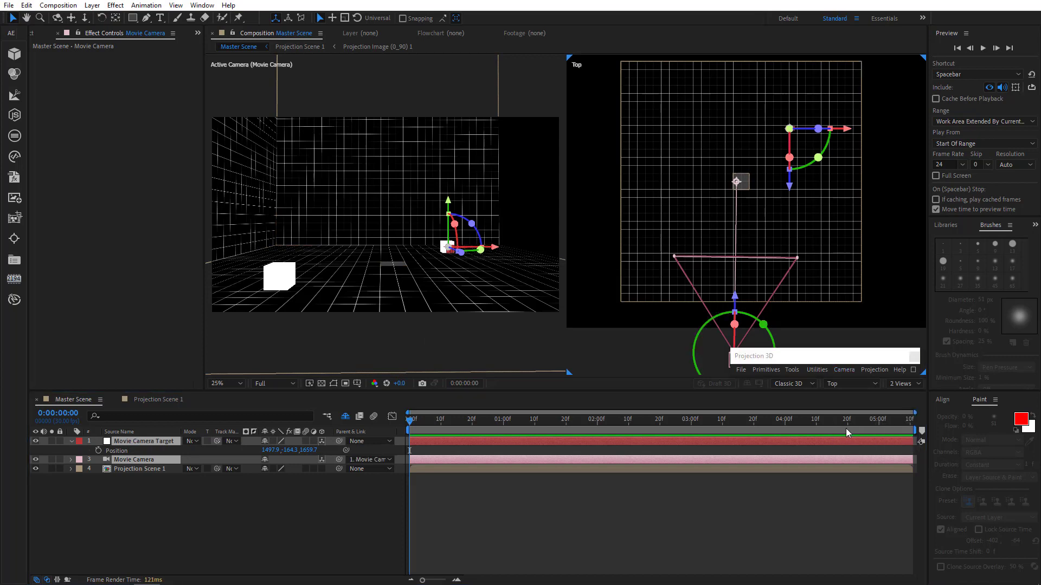
pyautogui.click(139, 482)
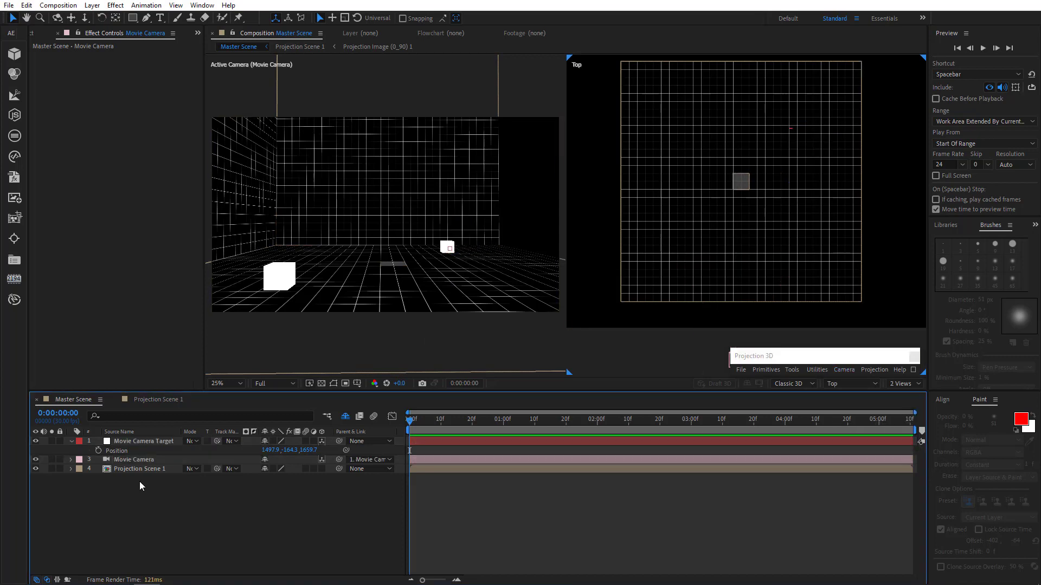
# Adjust the Movie Camera Target's Y Rotation to orbit the camera around the far cube.
pyautogui.click(149, 441)
pyautogui.press('r')
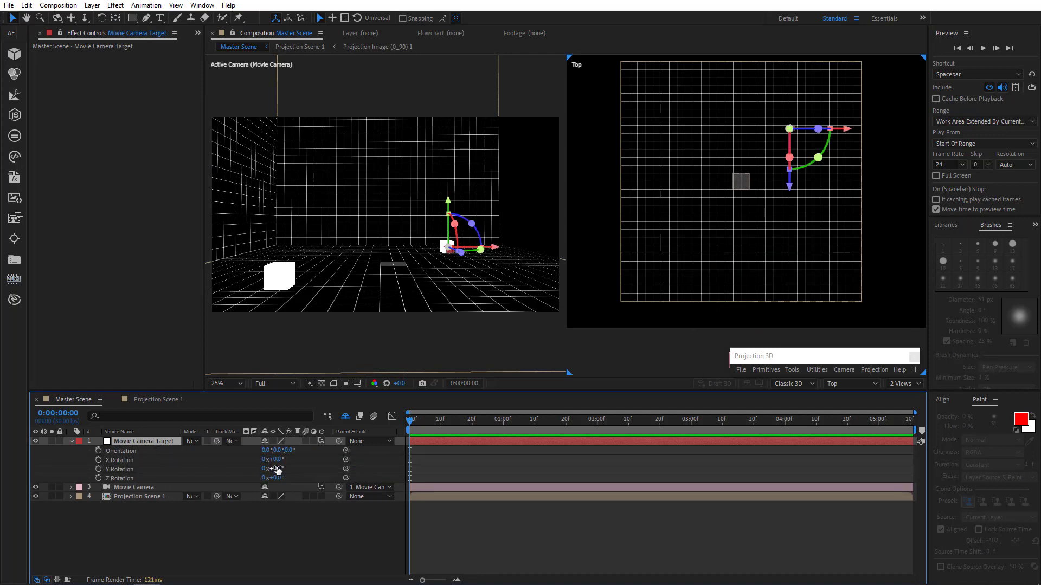
pyautogui.moveTo(277, 470)
pyautogui.mouseDown()
pyautogui.moveTo(254, 474)
pyautogui.moveTo(318, 470)
pyautogui.moveTo(293, 472)
pyautogui.mouseUp()
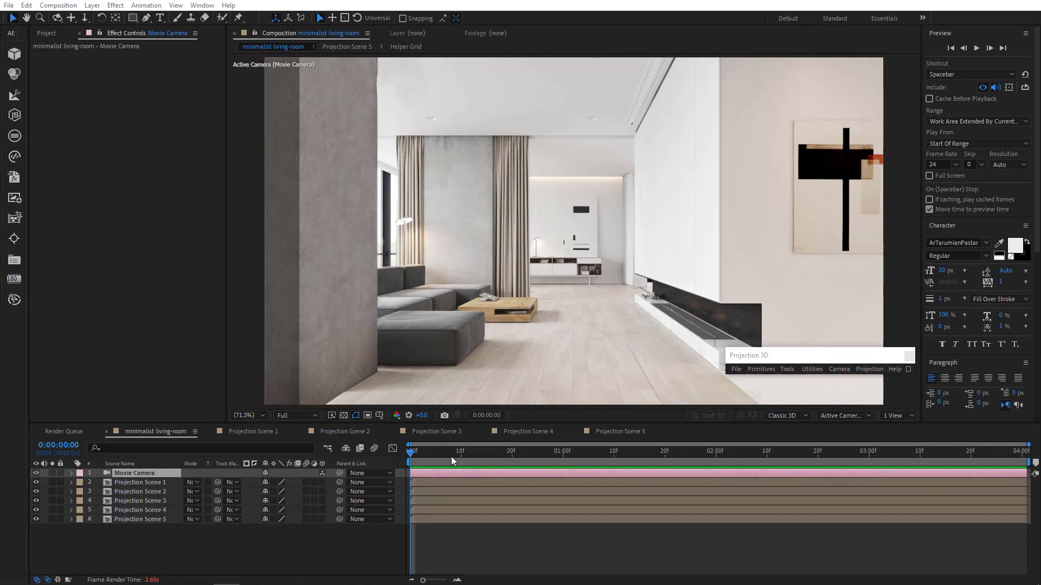
# In the living-room project's Projection Scene 5, place the Bottom layer's Generate Position point on the floor at the coffee table's near corner.
pyautogui.moveTo(412, 455); pyautogui.dragTo(360, 510)
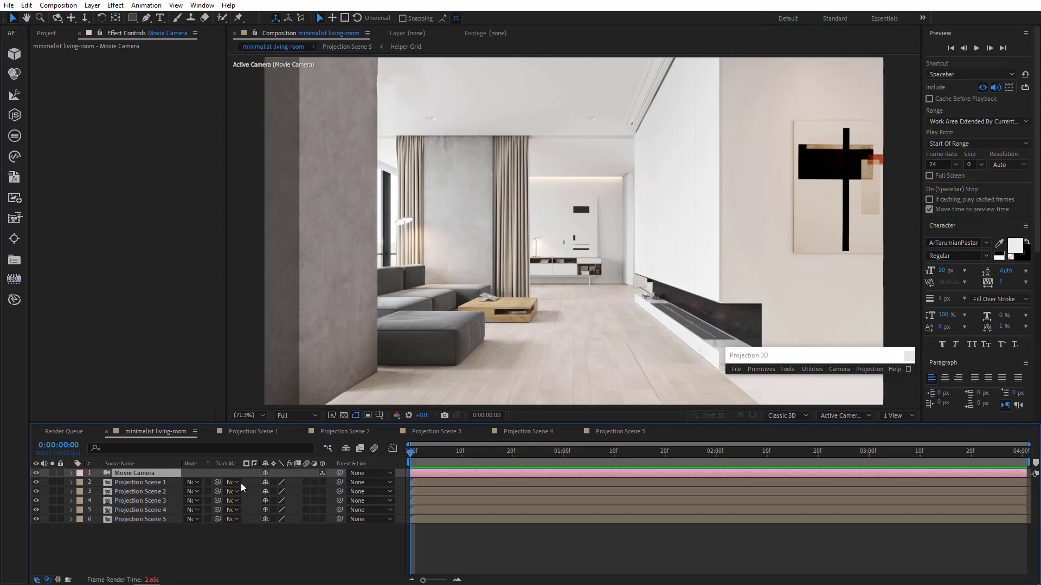
pyautogui.click(142, 519)
pyautogui.doubleClick(154, 519)
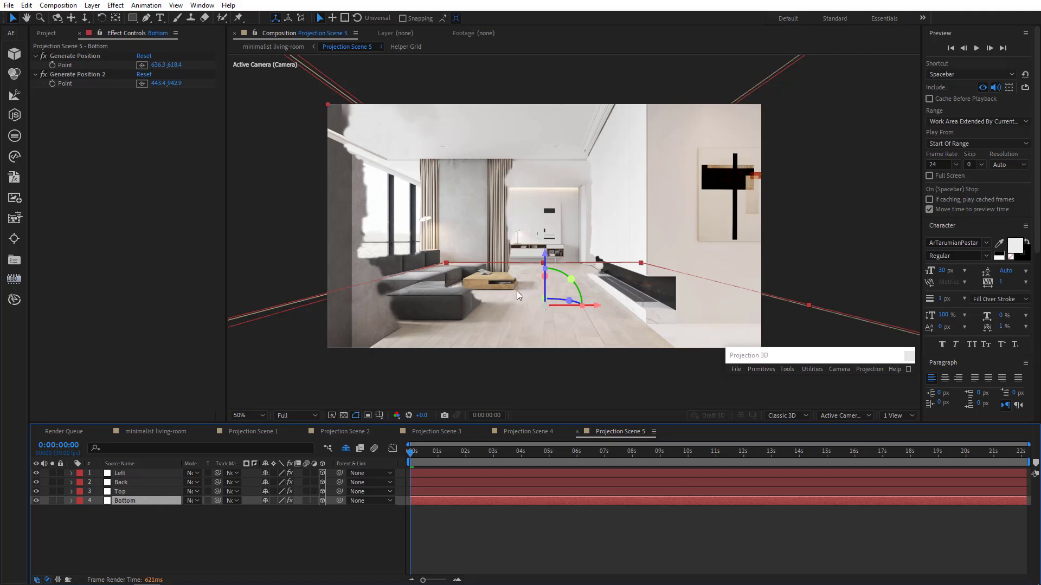
pyautogui.click(141, 65)
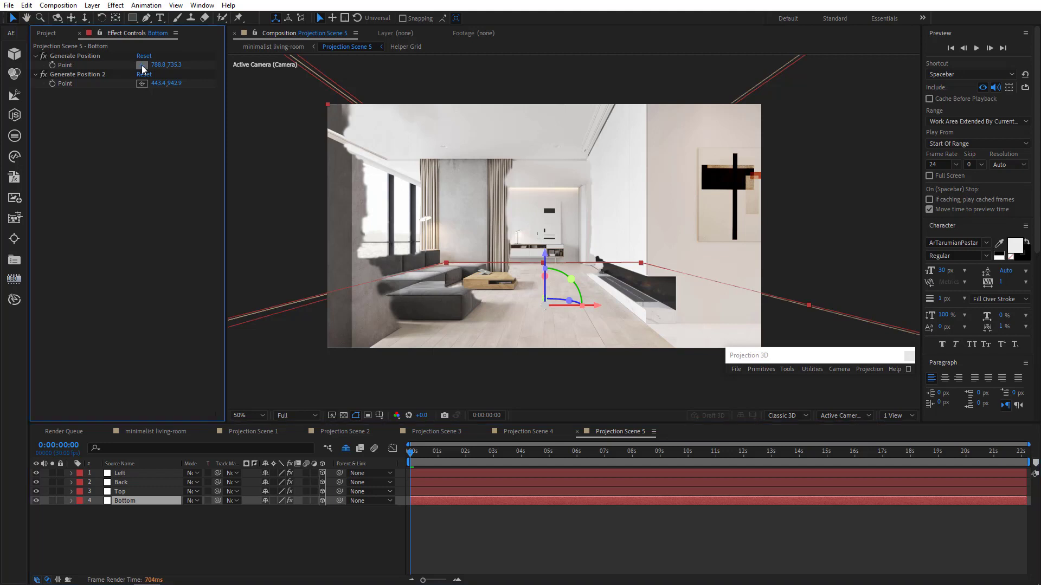
pyautogui.click(512, 290)
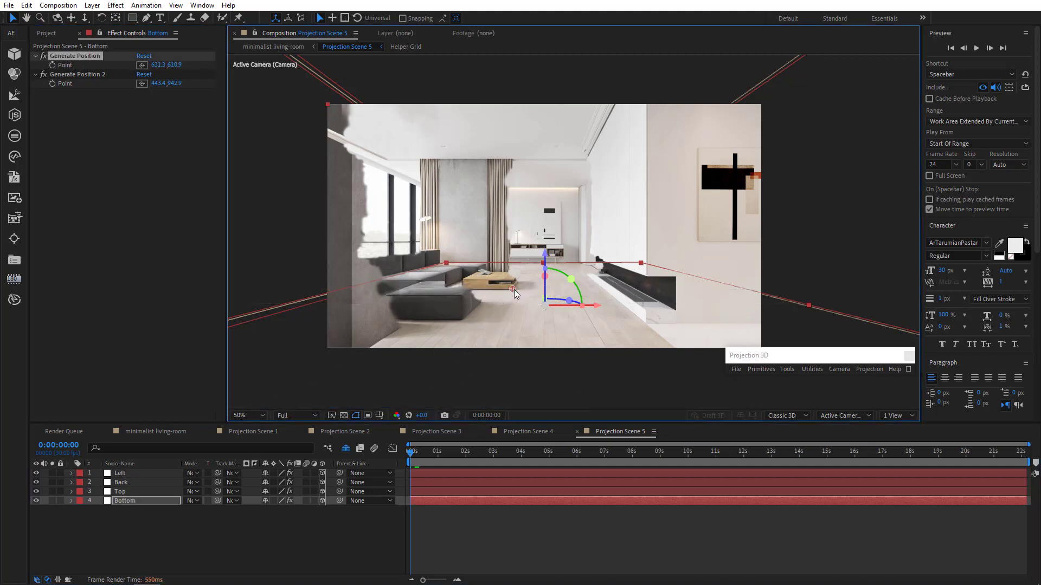
# Generate a 3D position from the Bottom layer's point, and move it from Projection Scene 5 into the minimalist living-room composition.
pyautogui.click(908, 370)
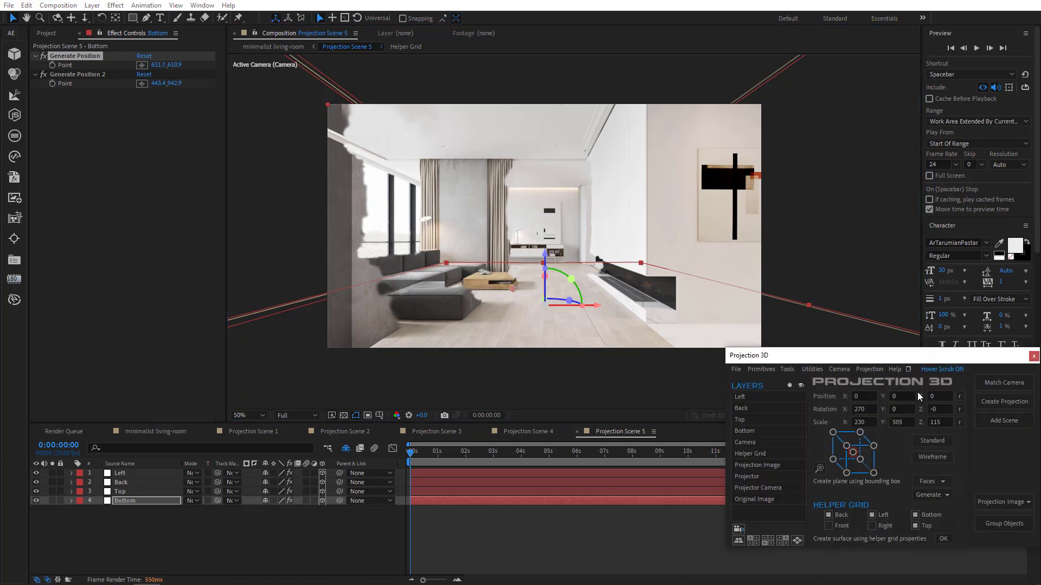
pyautogui.click(933, 493)
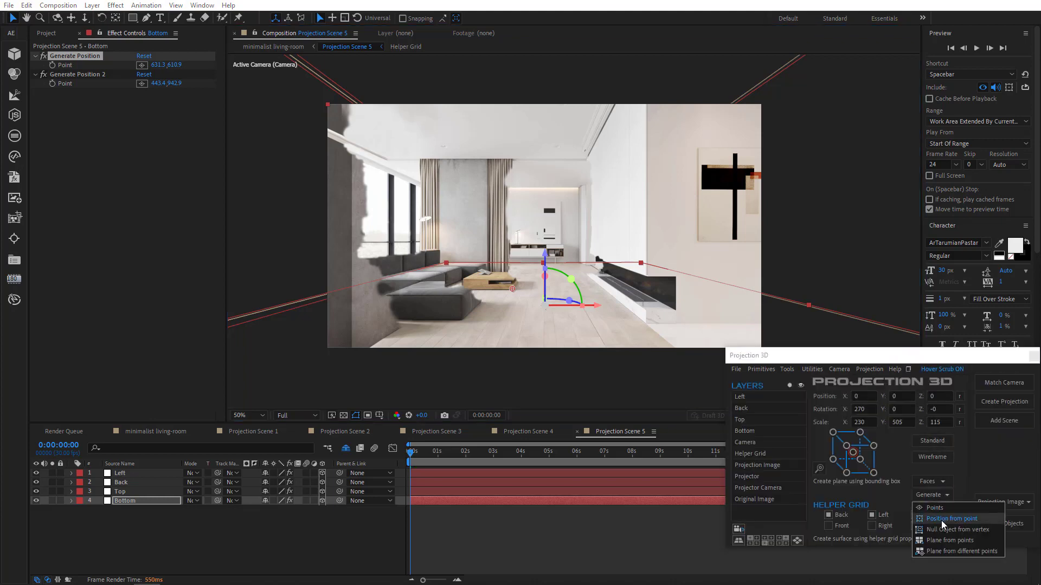
pyautogui.click(942, 520)
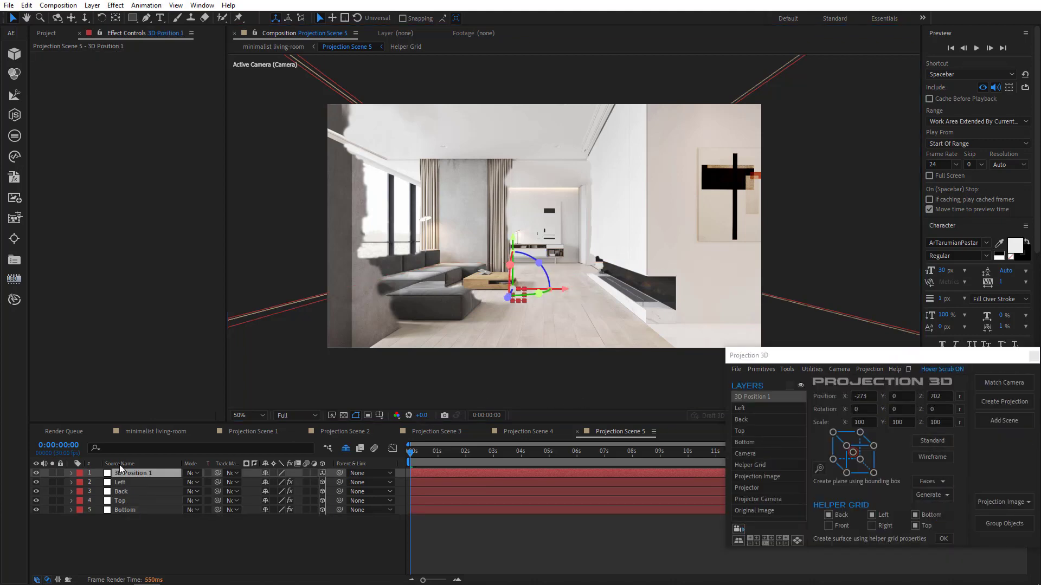
pyautogui.click(126, 471)
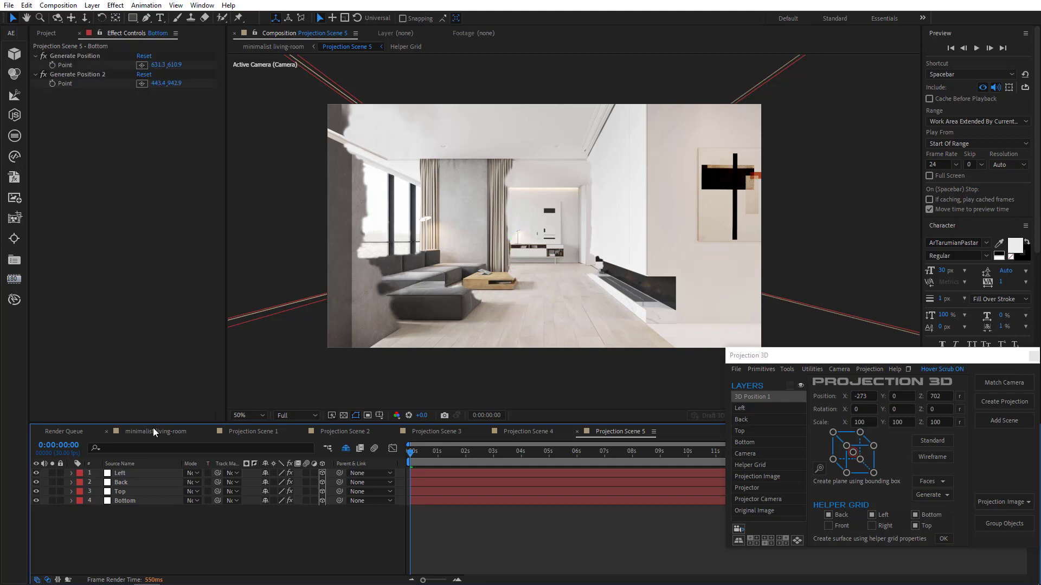
pyautogui.click(154, 430)
pyautogui.click(161, 539)
pyautogui.hotkey('ctrl', 'v')
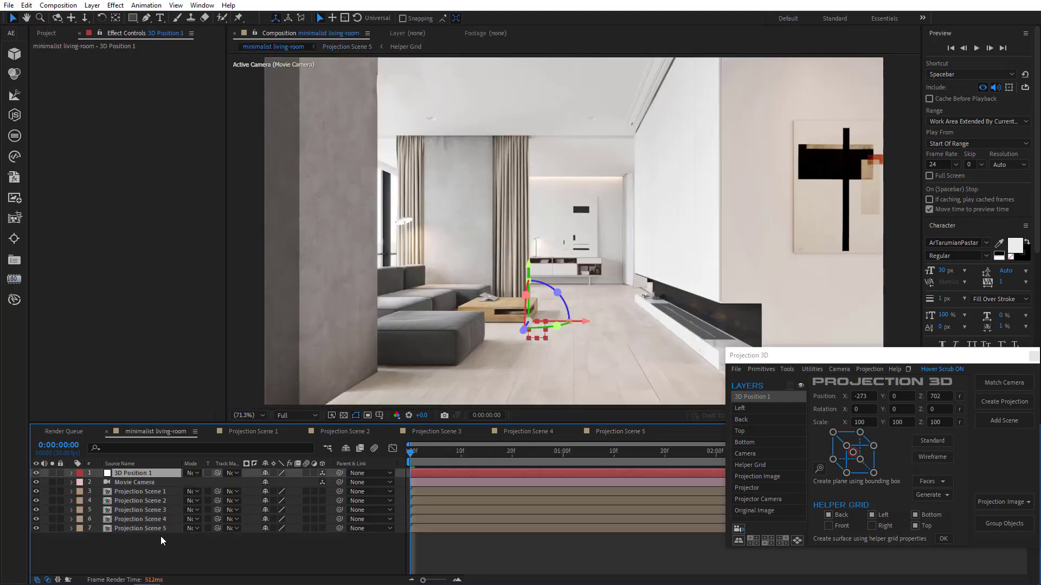
# Create a target for the living room's Movie Camera from the pasted 3D Position 1.
pyautogui.keyDown('ctrl'); pyautogui.click(142, 482); pyautogui.keyUp('ctrl')
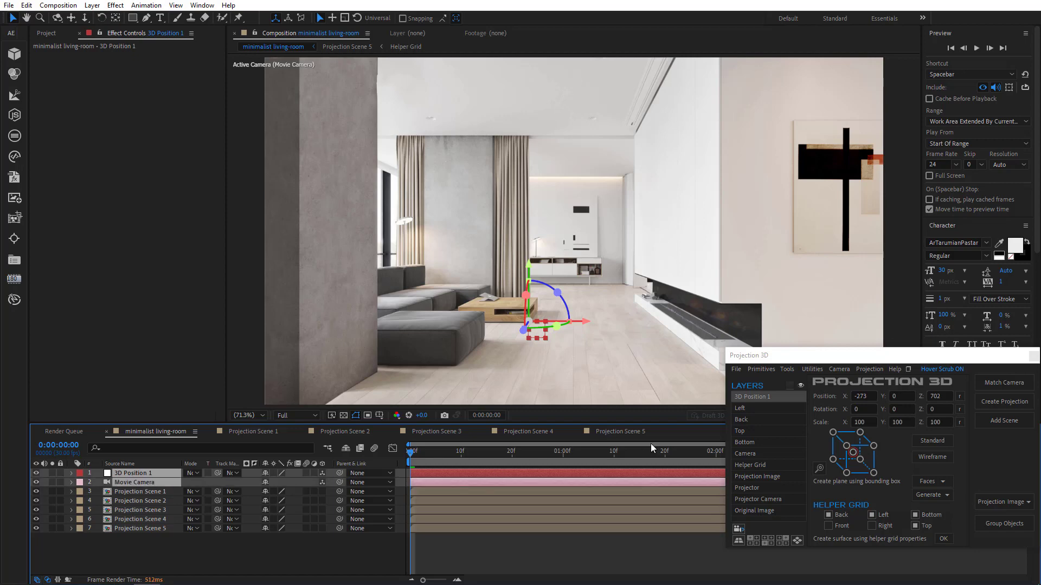
pyautogui.click(844, 369)
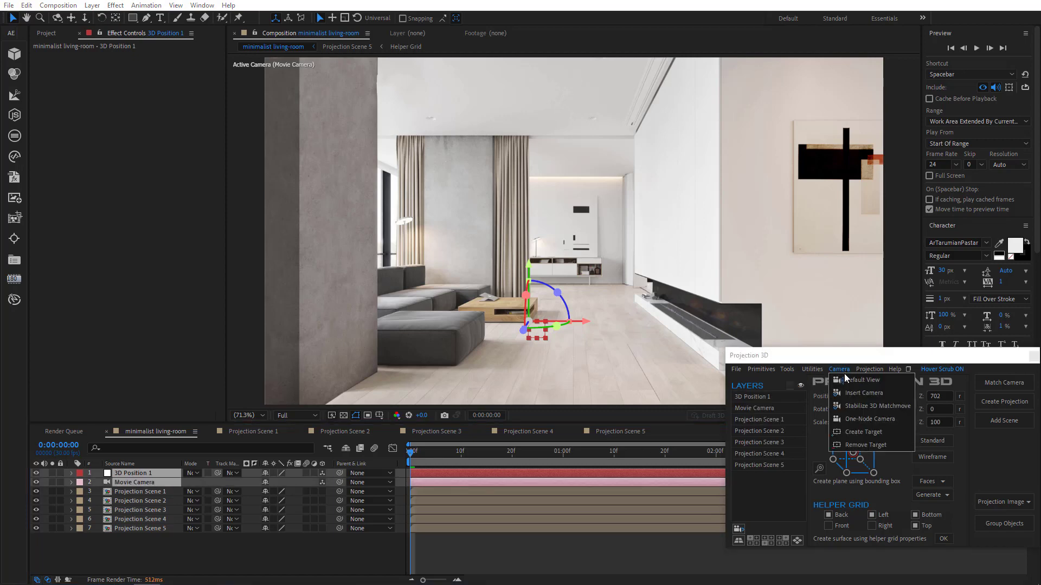
pyautogui.click(857, 432)
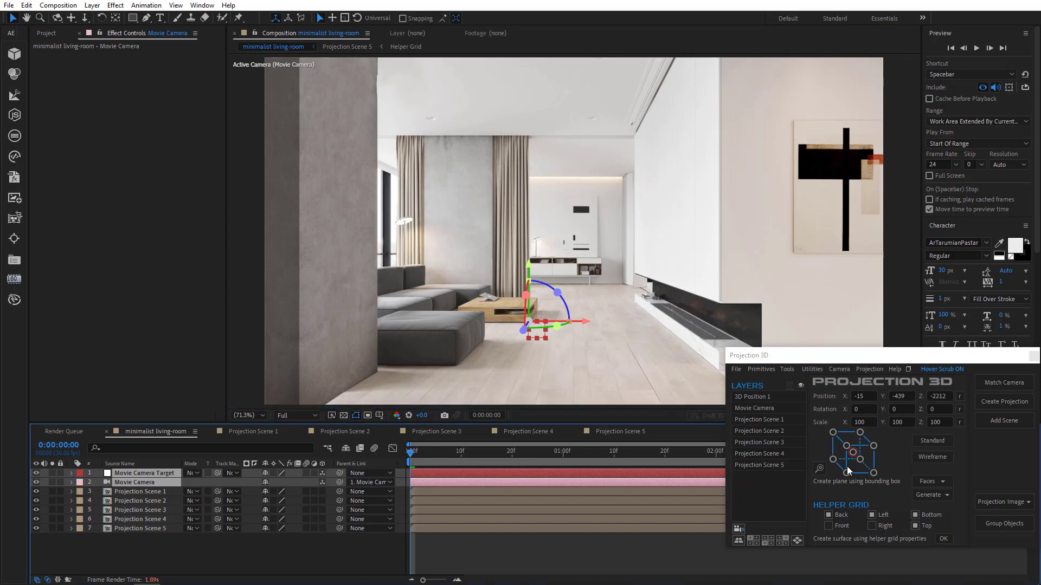
# Lower the composition's preview resolution to Quarter.
pyautogui.click(287, 414)
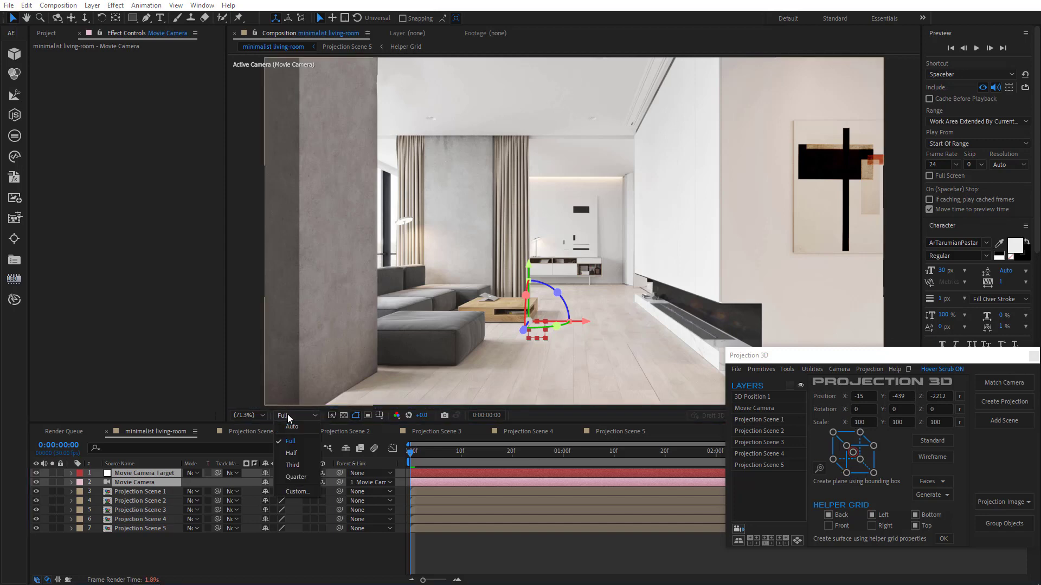
pyautogui.click(297, 474)
pyautogui.click(184, 548)
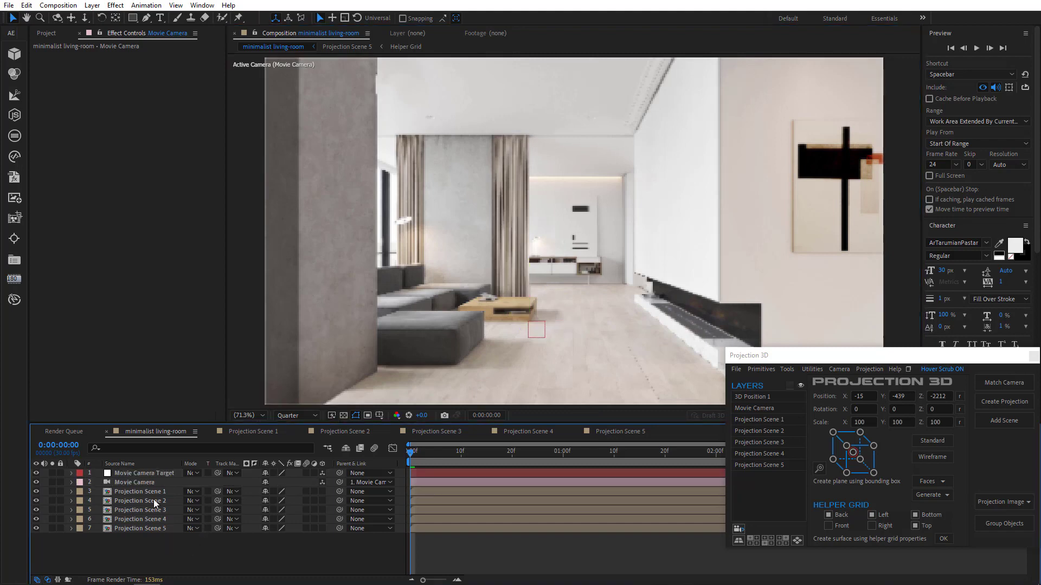
# Set the Movie Camera Target's Y Rotation to 2° in the minimalist living-room composition.
pyautogui.click(142, 473)
pyautogui.press('r')
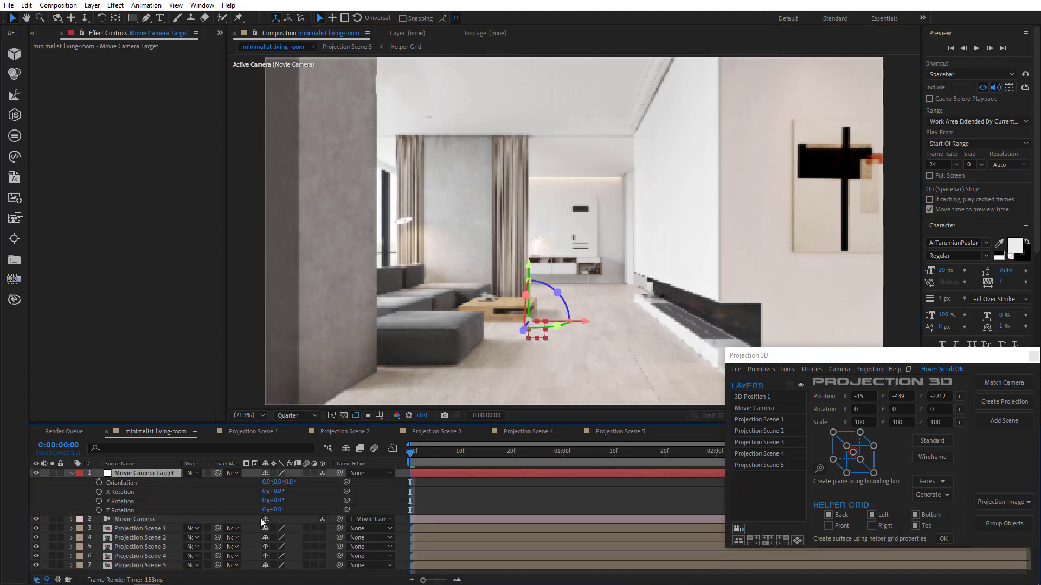
pyautogui.moveTo(276, 501); pyautogui.dragTo(276, 501)
pyautogui.write('20')
pyautogui.press('Return')
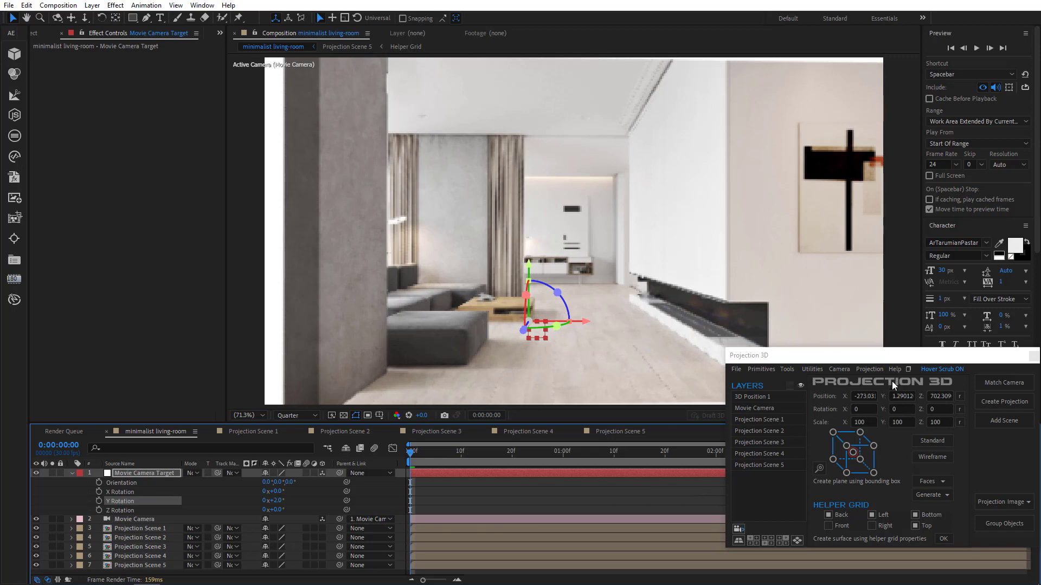
# Animate the Movie Camera Target's Y Rotation with a keyframe at 0:00:00:00 and a value of -5° at 0:00:04:00.
pyautogui.click(909, 369)
pyautogui.press('c')
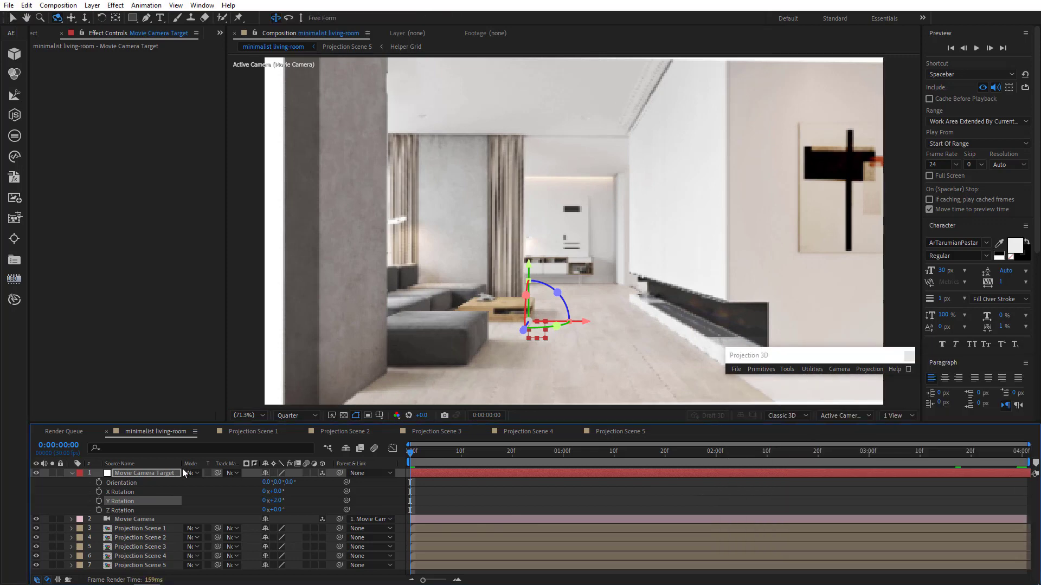
pyautogui.click(99, 501)
pyautogui.moveTo(418, 457); pyautogui.dragTo(1022, 453)
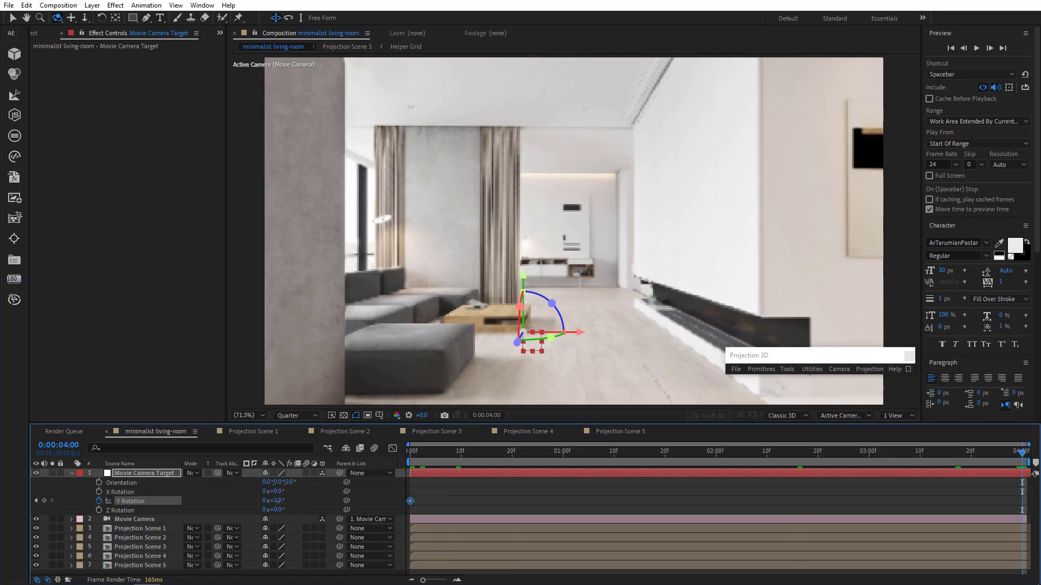
pyautogui.moveTo(278, 501); pyautogui.dragTo(276, 502)
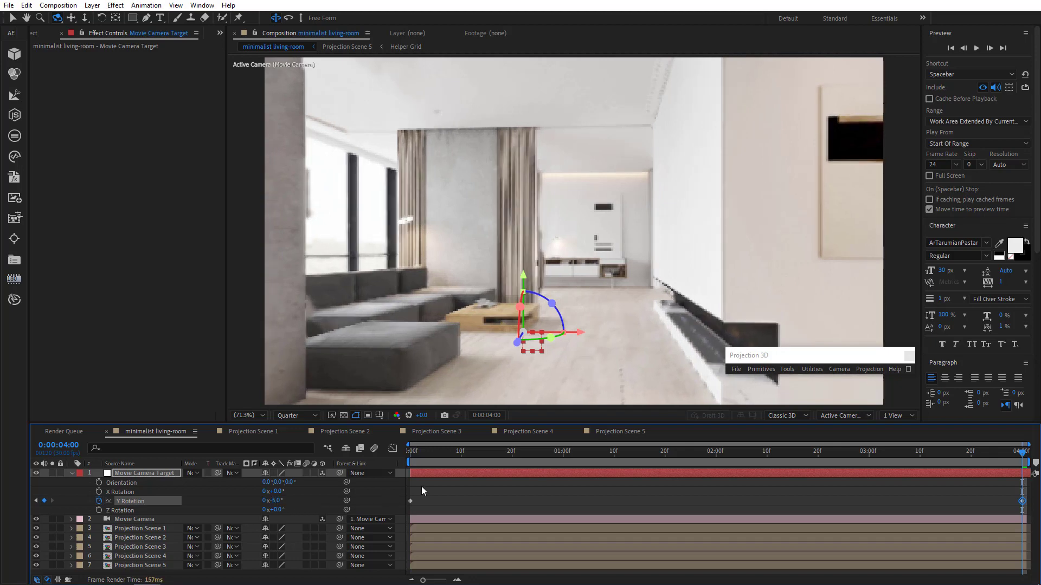
# Orbit the Movie Camera slightly at the first frame to hide the blank area beside the concrete column, and preview the animation.
pyautogui.moveTo(413, 455); pyautogui.dragTo(548, 457)
pyautogui.press('space')
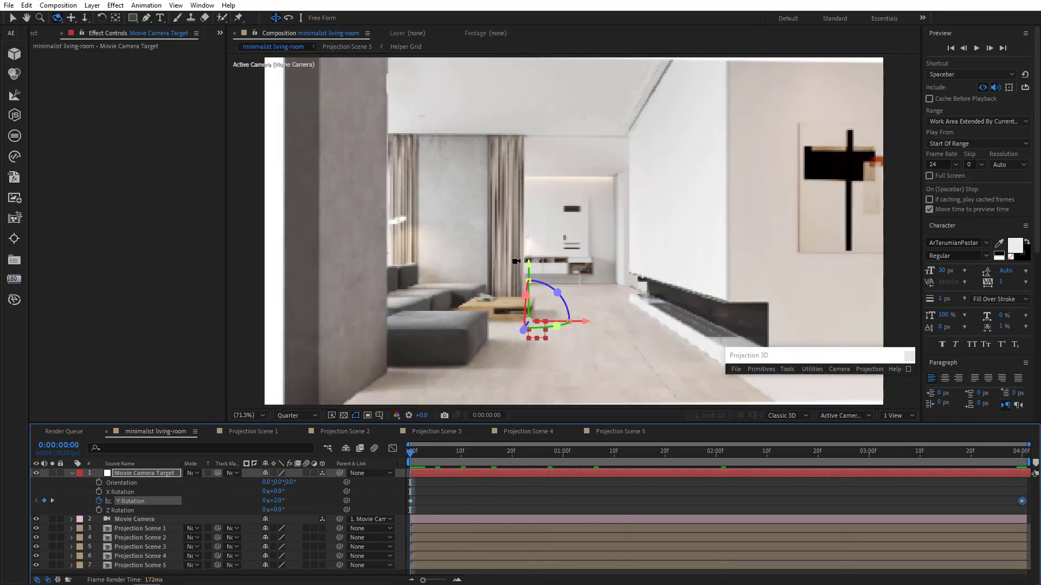
pyautogui.moveTo(516, 261); pyautogui.dragTo(526, 257)
pyautogui.click(458, 473)
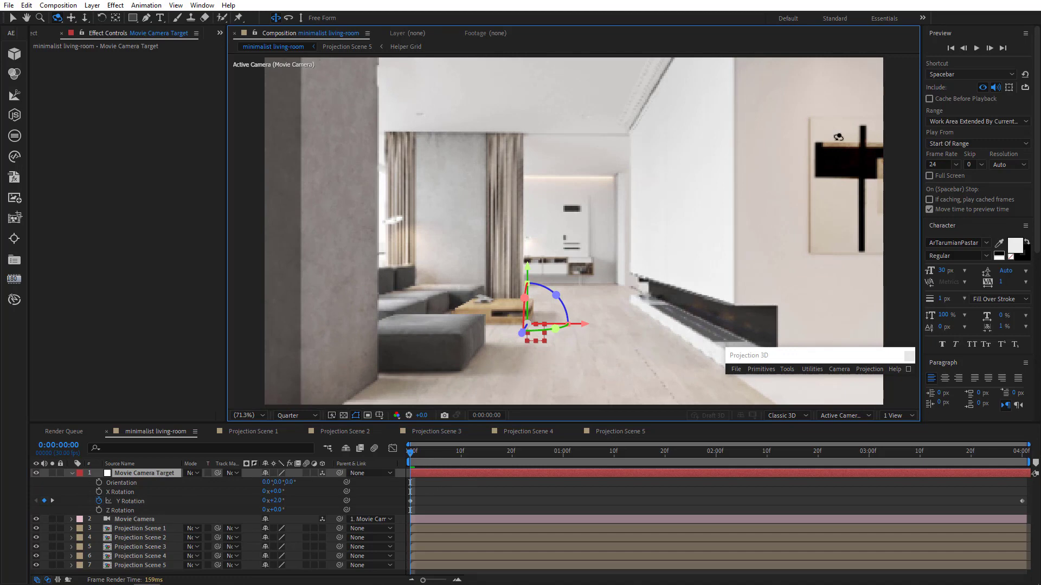
pyautogui.click(973, 49)
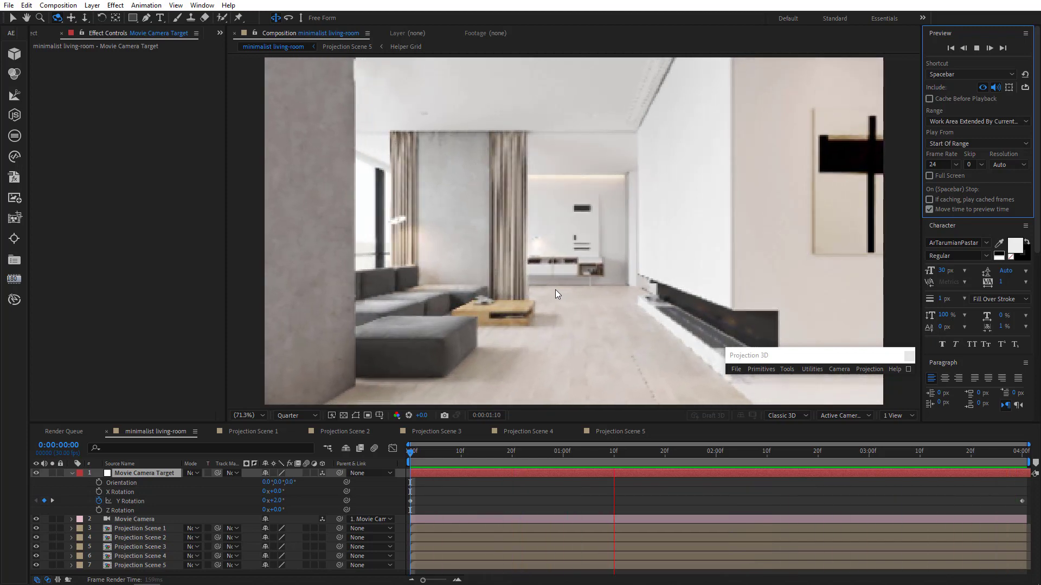
pyautogui.click(556, 290)
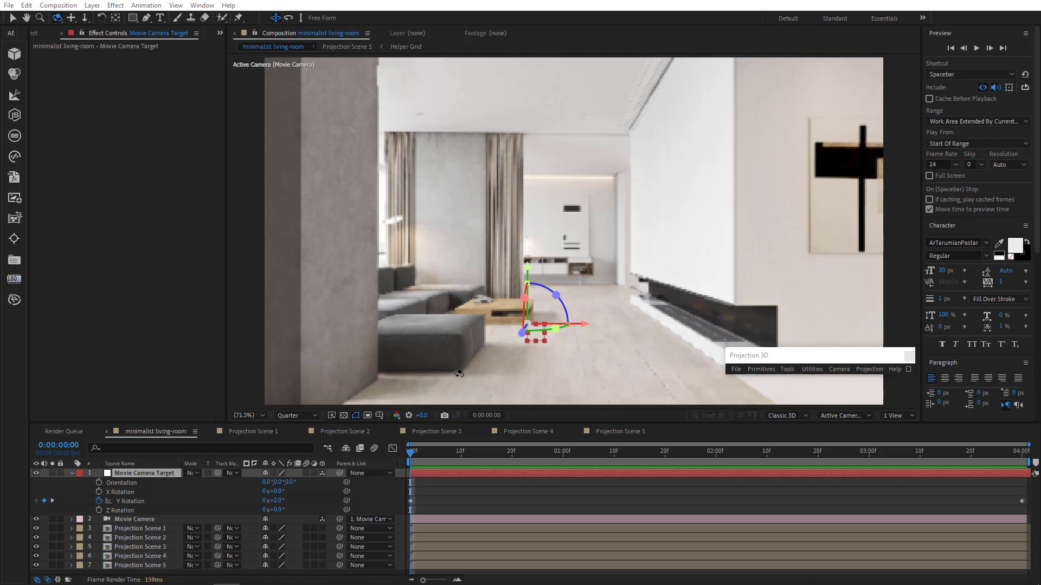
# Detach the living room's Movie Camera from its target with Remove Target, and check the camera across the timeline.
pyautogui.click(129, 519)
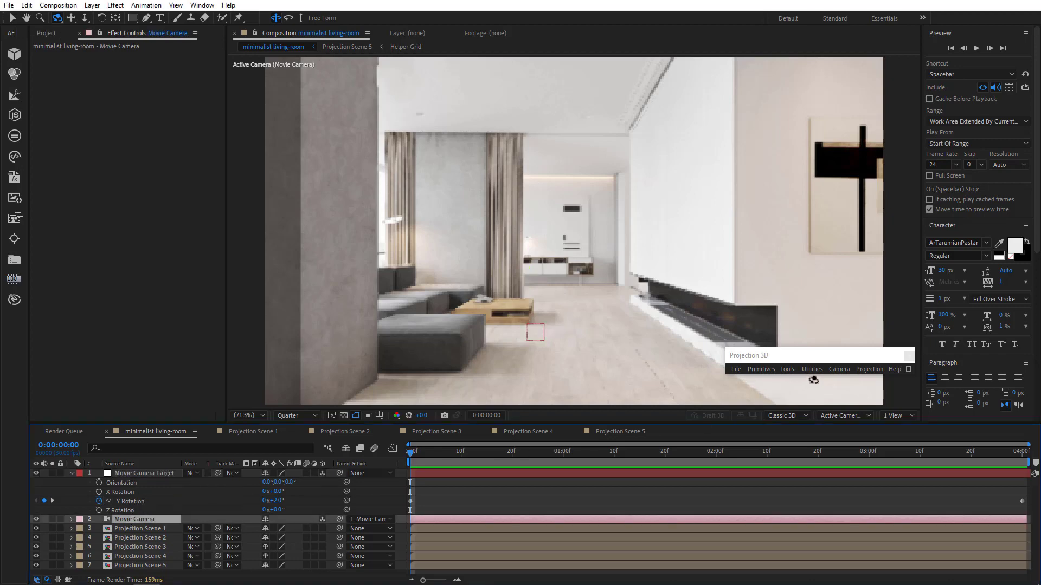
pyautogui.click(839, 370)
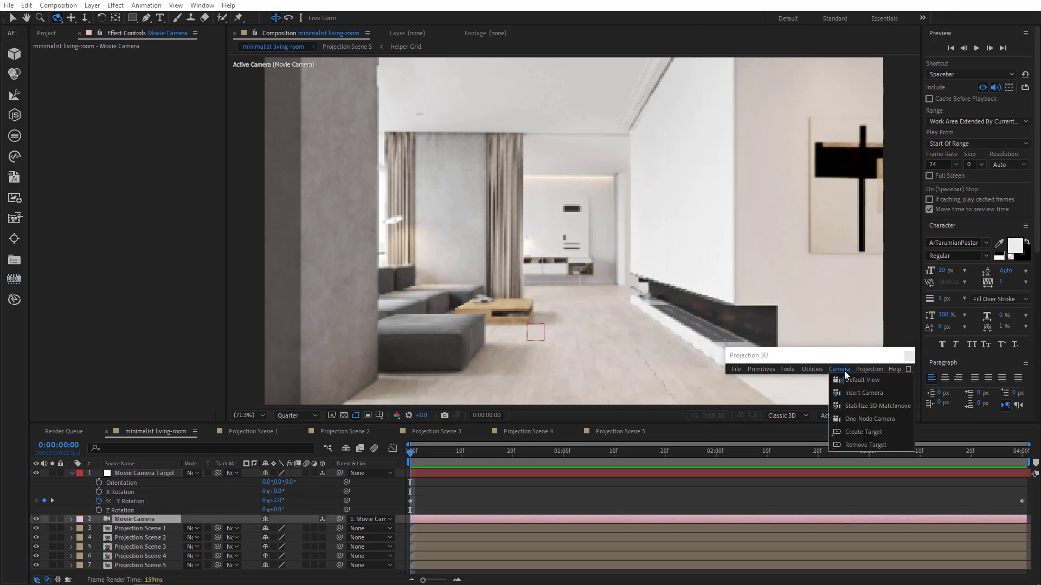
pyautogui.click(866, 444)
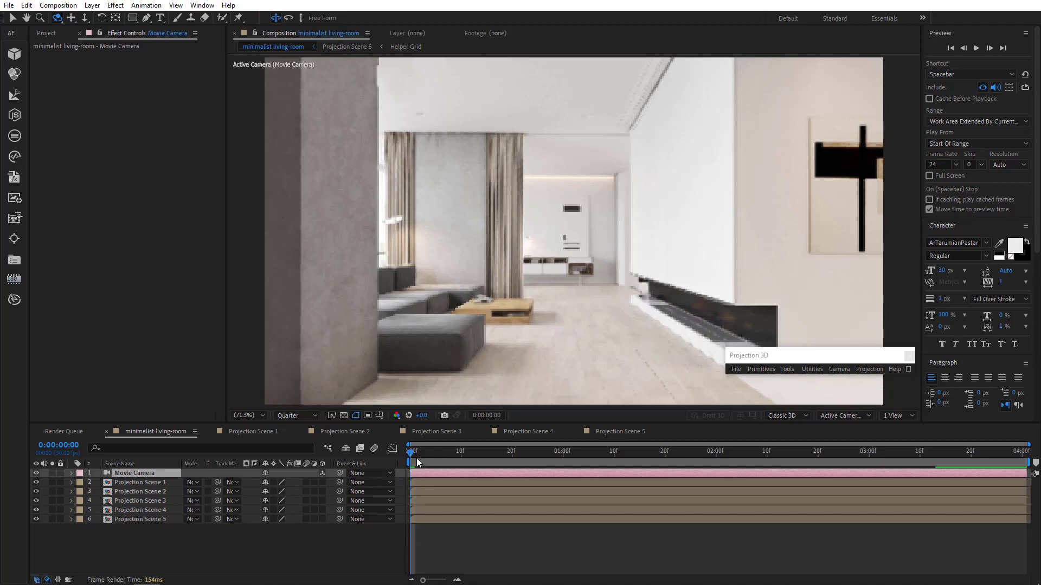
pyautogui.moveTo(431, 453); pyautogui.dragTo(243, 434)
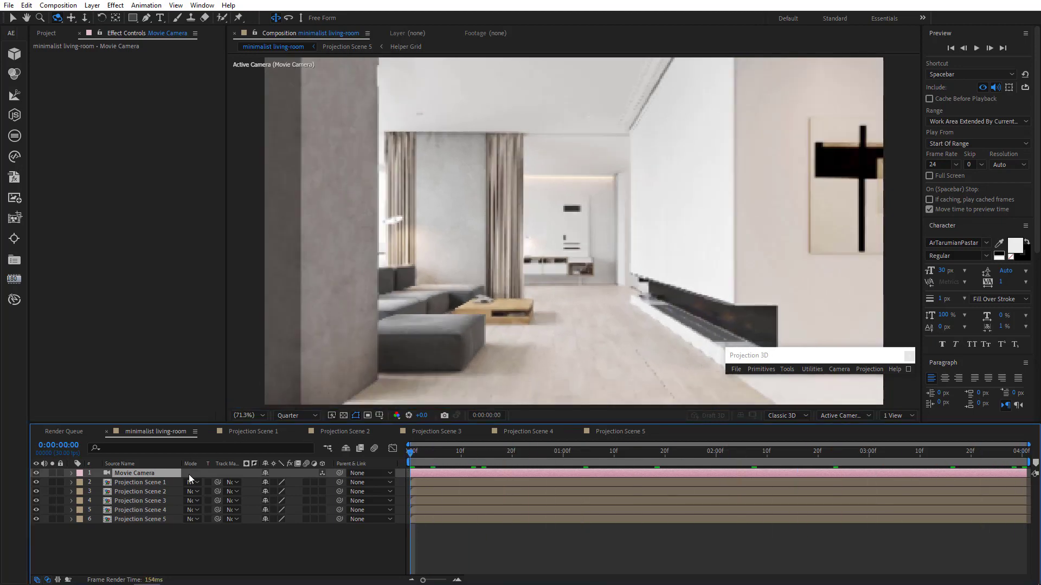
# Place the Bottom layer's Generate Position point on the floor near the sofa's front corner in Projection Scene 5, and generate a 3D position there.
pyautogui.click(626, 431)
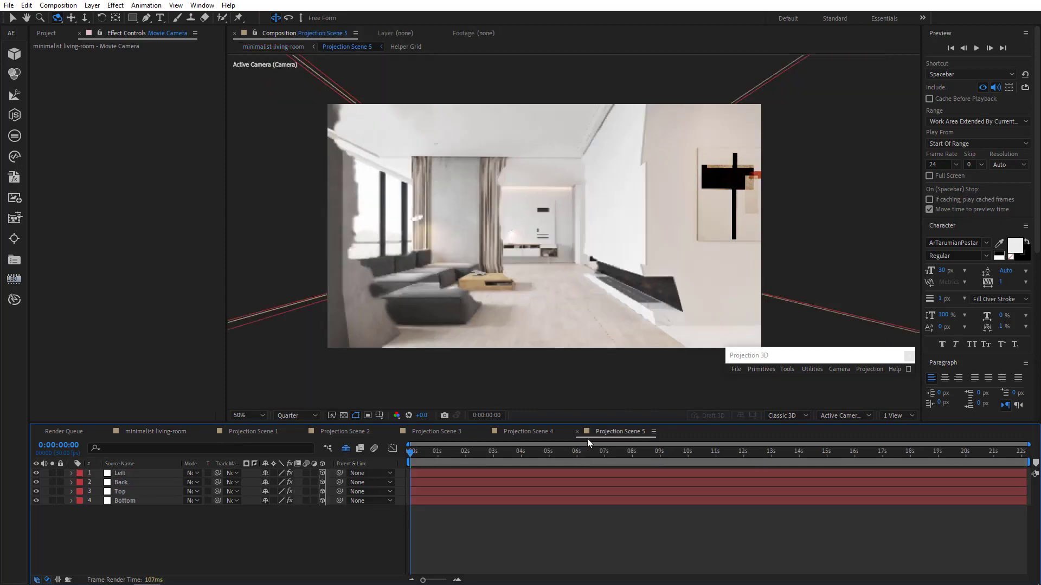
pyautogui.click(122, 501)
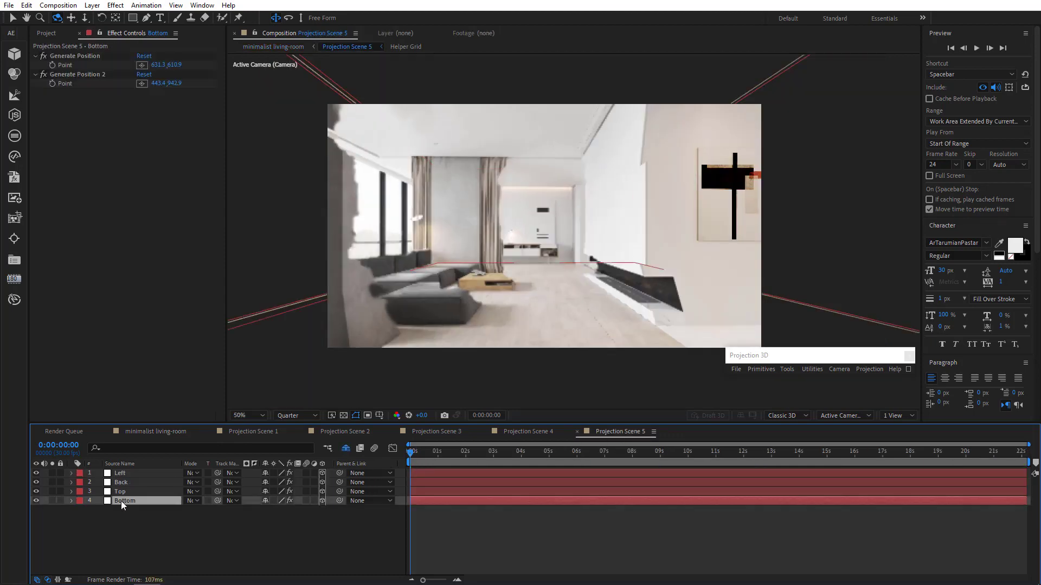
pyautogui.click(139, 65)
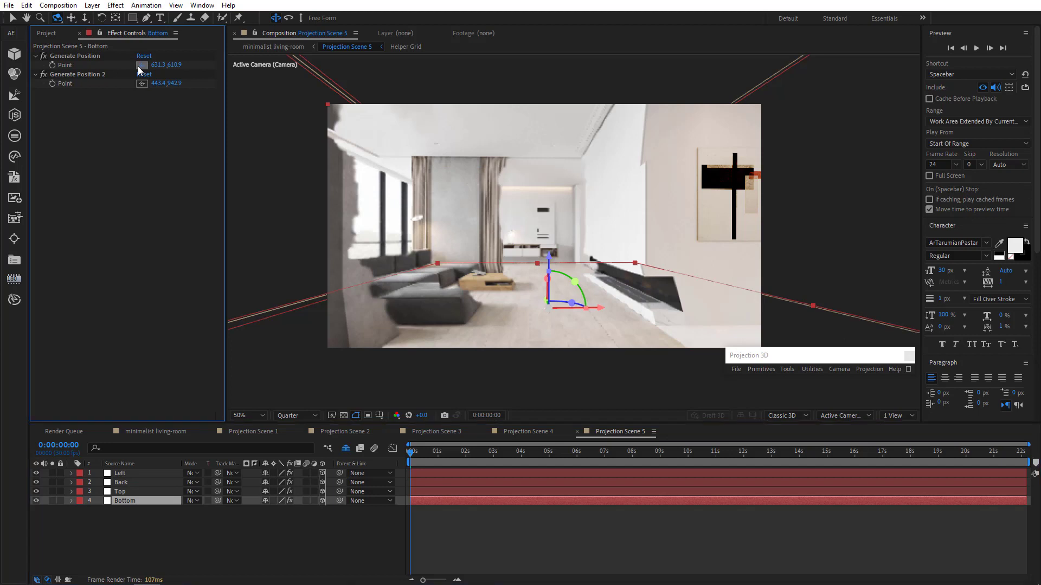
pyautogui.click(464, 323)
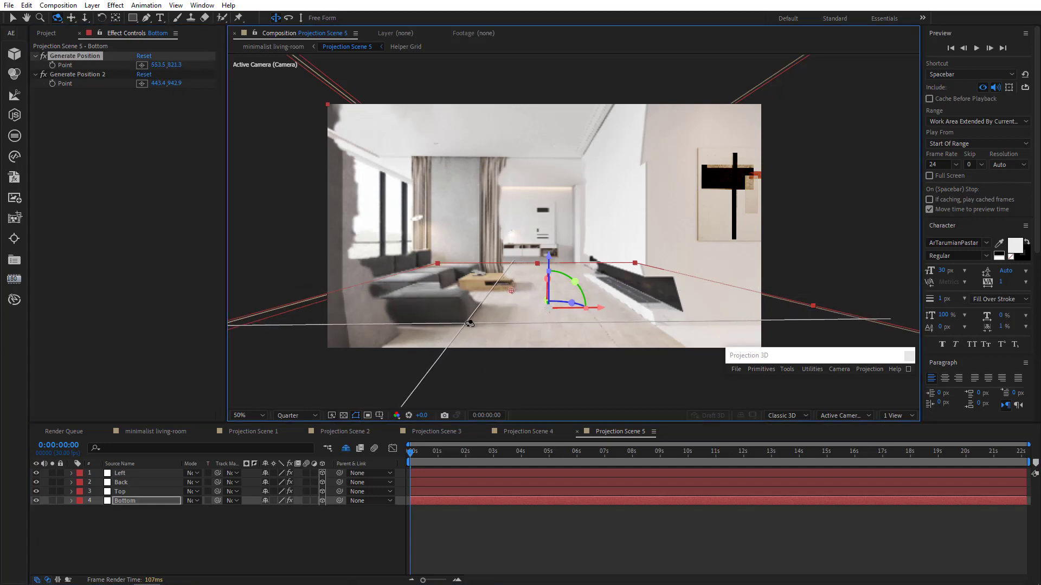
pyautogui.click(908, 370)
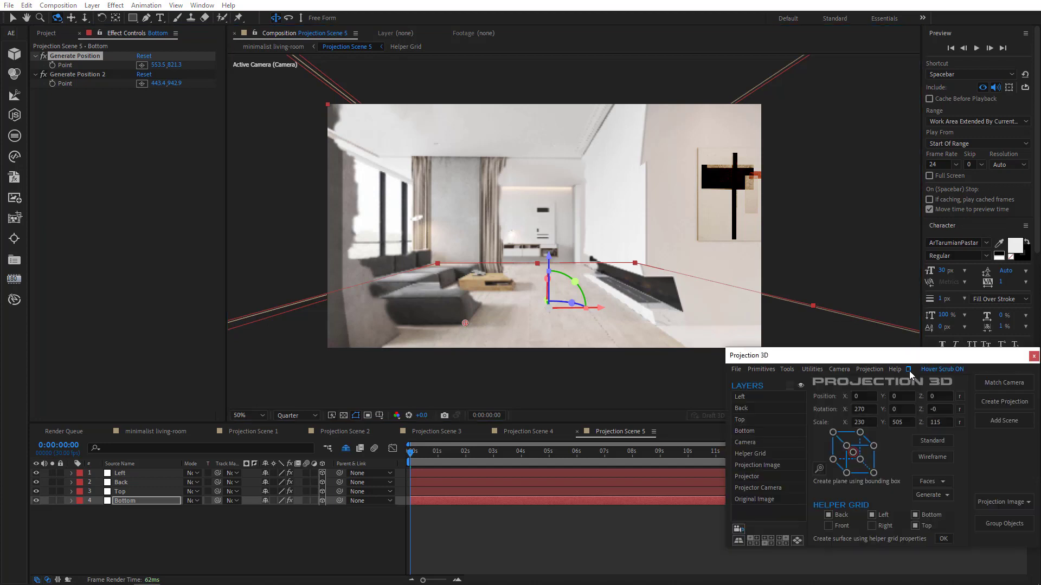
pyautogui.click(929, 496)
pyautogui.click(939, 516)
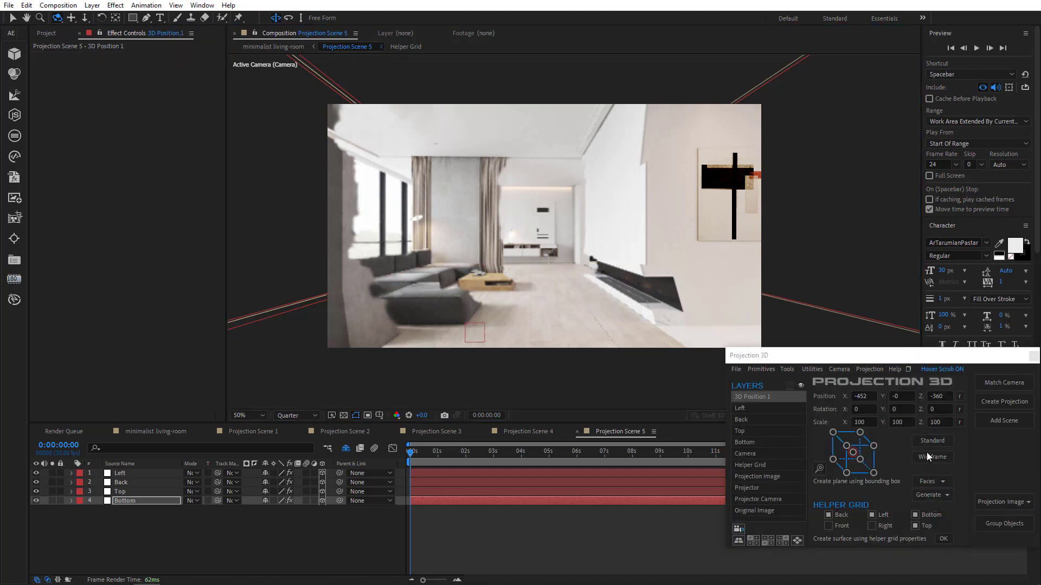
pyautogui.click(907, 370)
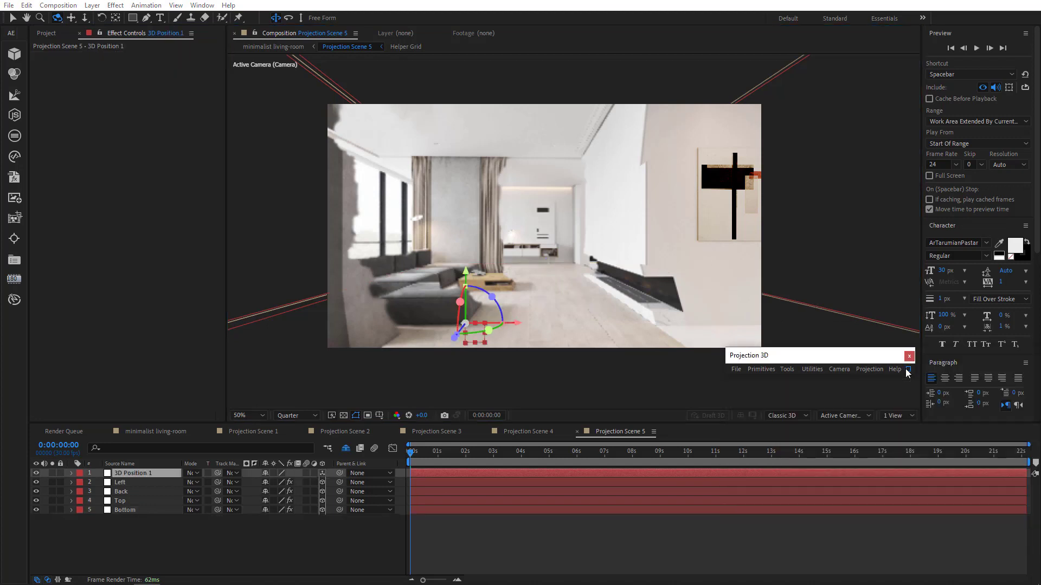
# Move 3D Position 1 from Projection Scene 5 into the minimalist living-room composition and set it as the Movie Camera's target.
pyautogui.click(141, 474)
pyautogui.press('Delete')
pyautogui.click(163, 432)
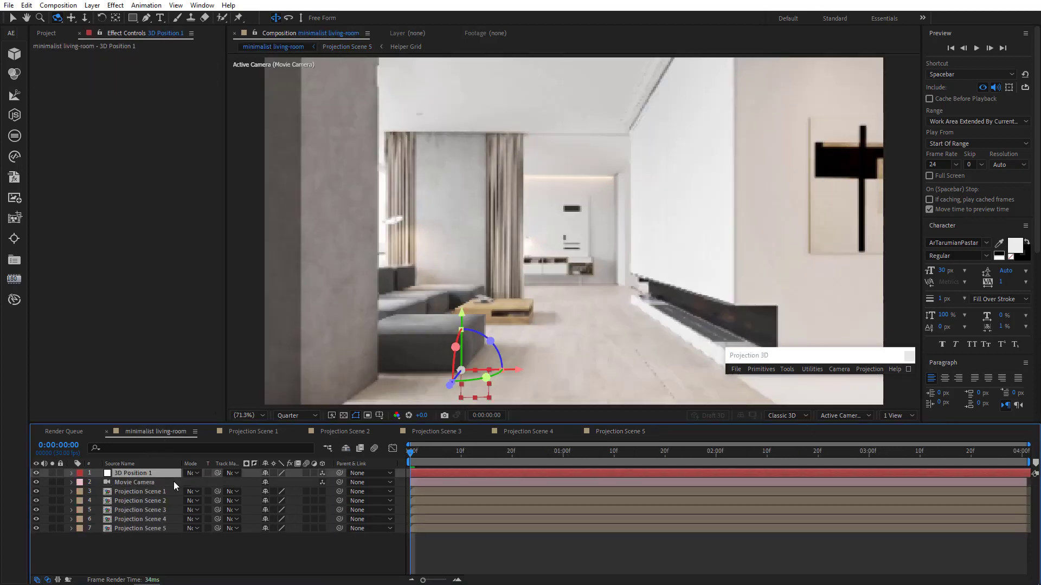
pyautogui.keyDown('ctrl'); pyautogui.click(152, 482); pyautogui.keyUp('ctrl')
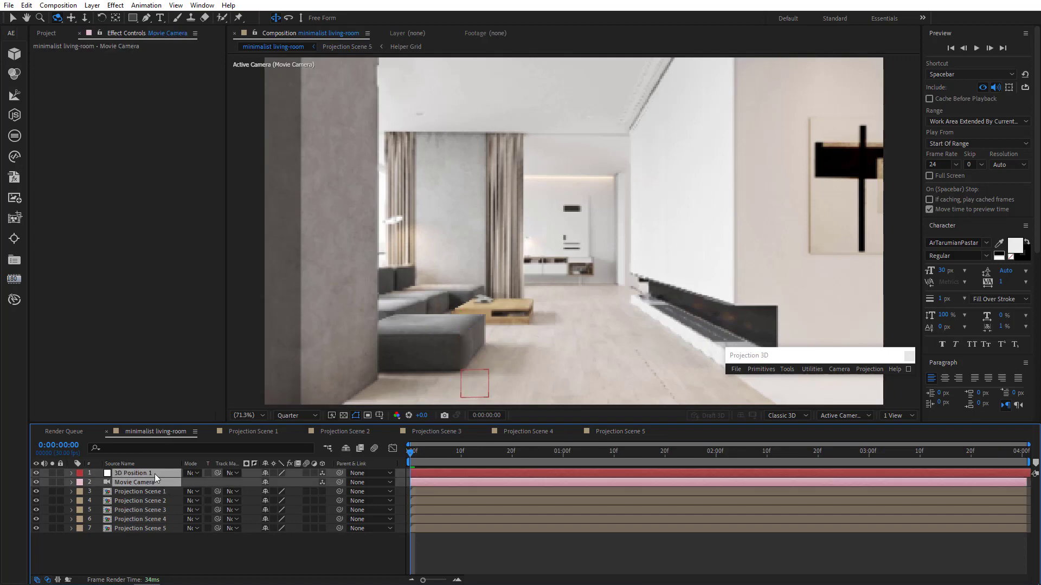
pyautogui.click(839, 369)
pyautogui.click(861, 428)
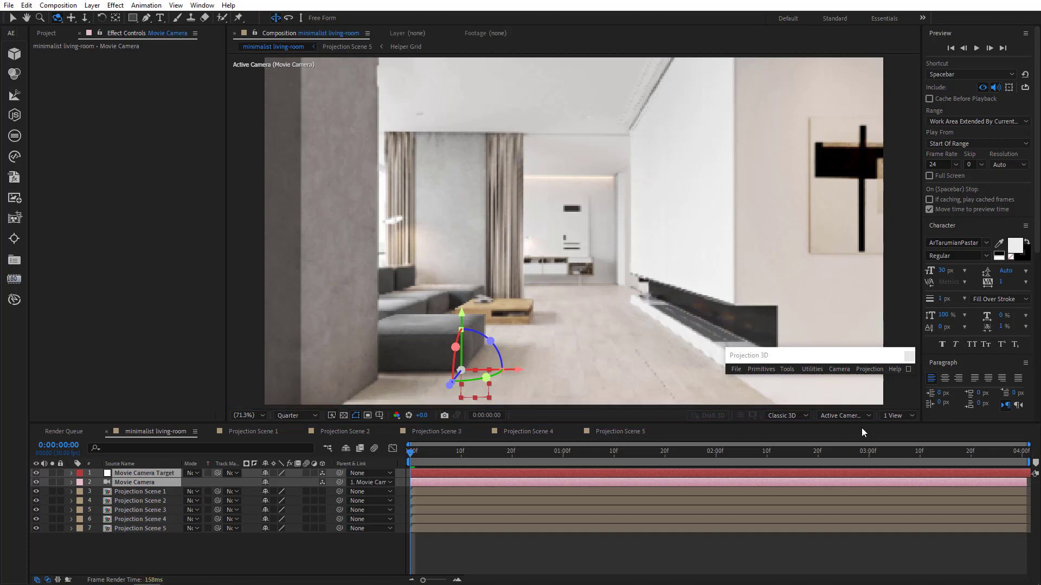
pyautogui.click(132, 544)
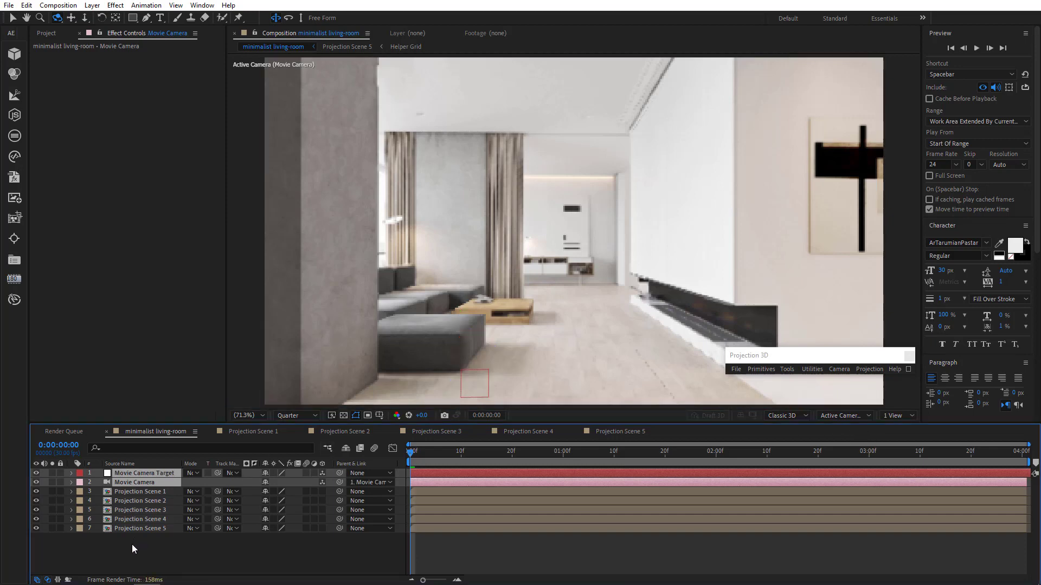
# Animate the Movie Camera Target's Y Rotation from -12° at 0:00:00:00 to 7° at 0:00:04:00.
pyautogui.click(135, 473)
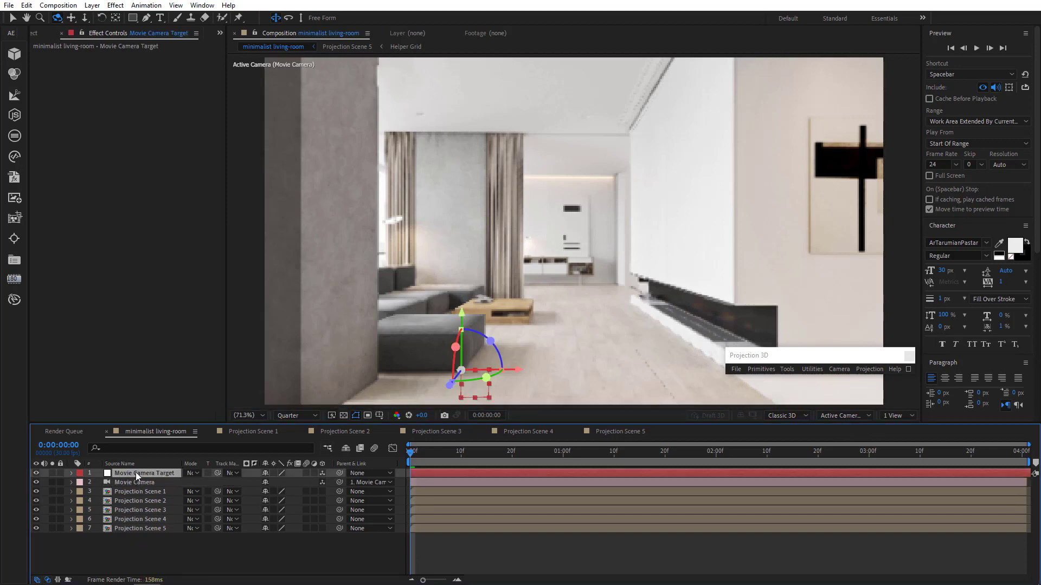
pyautogui.press('r')
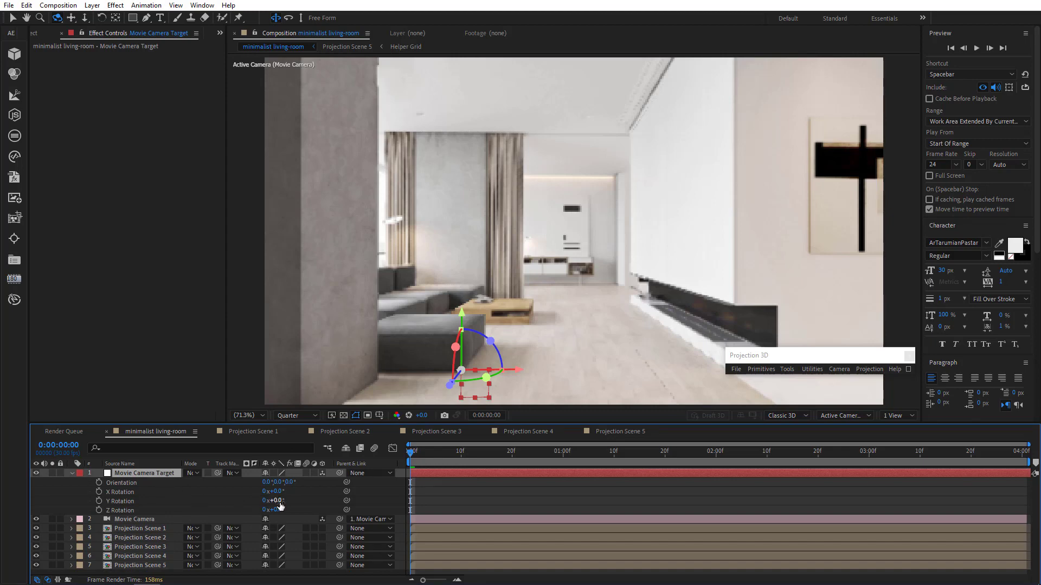
pyautogui.moveTo(277, 501); pyautogui.dragTo(274, 502)
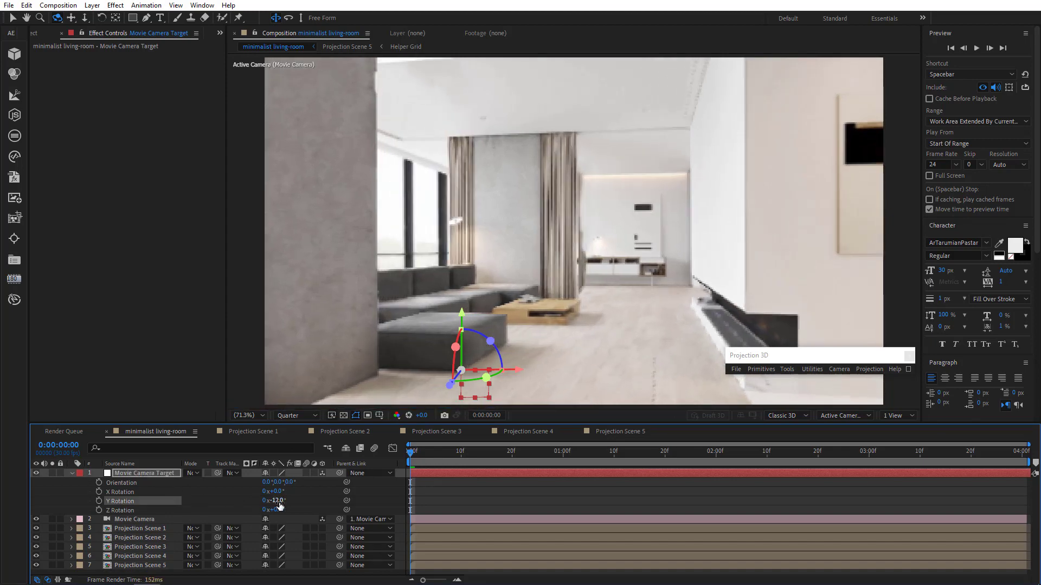
pyautogui.click(99, 502)
pyautogui.press('space')
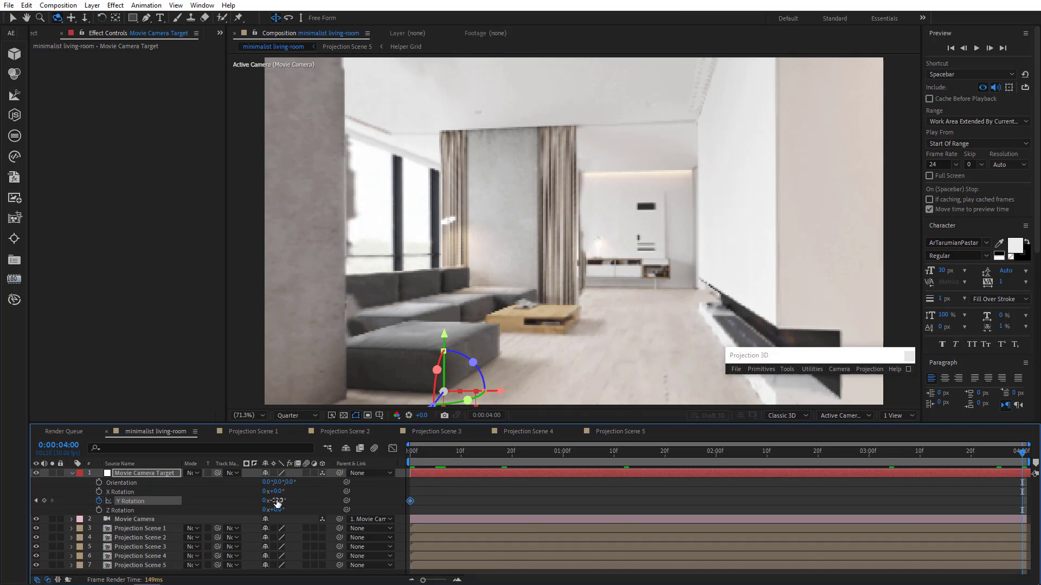
pyautogui.moveTo(273, 501); pyautogui.dragTo(285, 500)
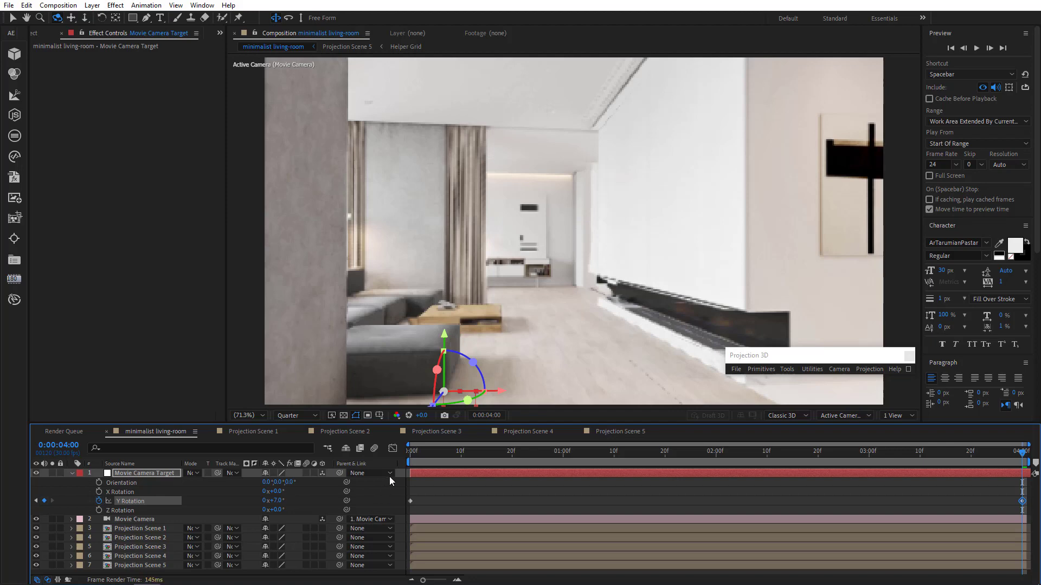
# Orbit the Movie Camera slightly at 0:00:04:00 to reveal more of the sofa beside the concrete column, and preview the animation.
pyautogui.press('Home')
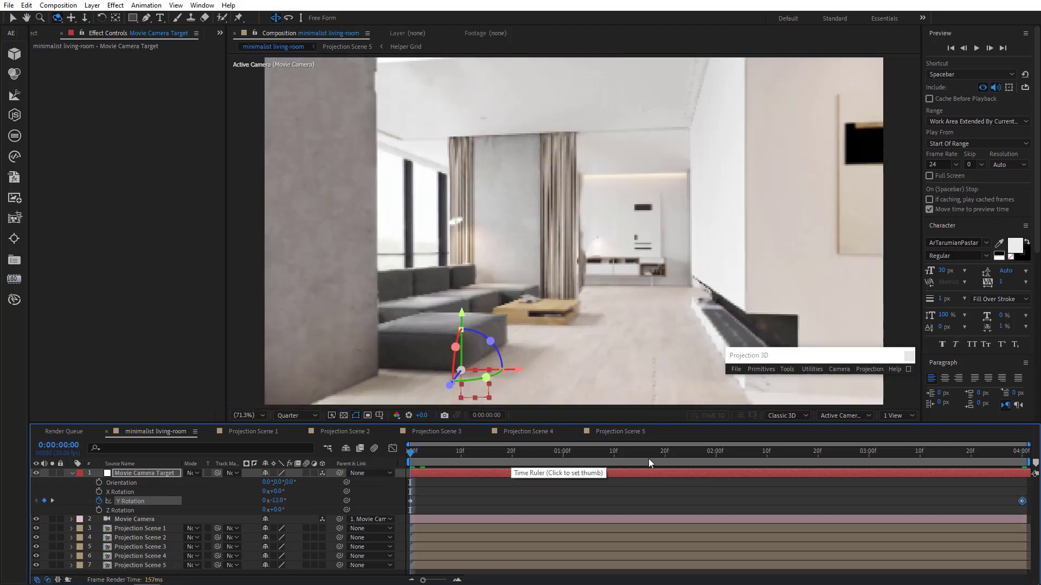
pyautogui.press('End')
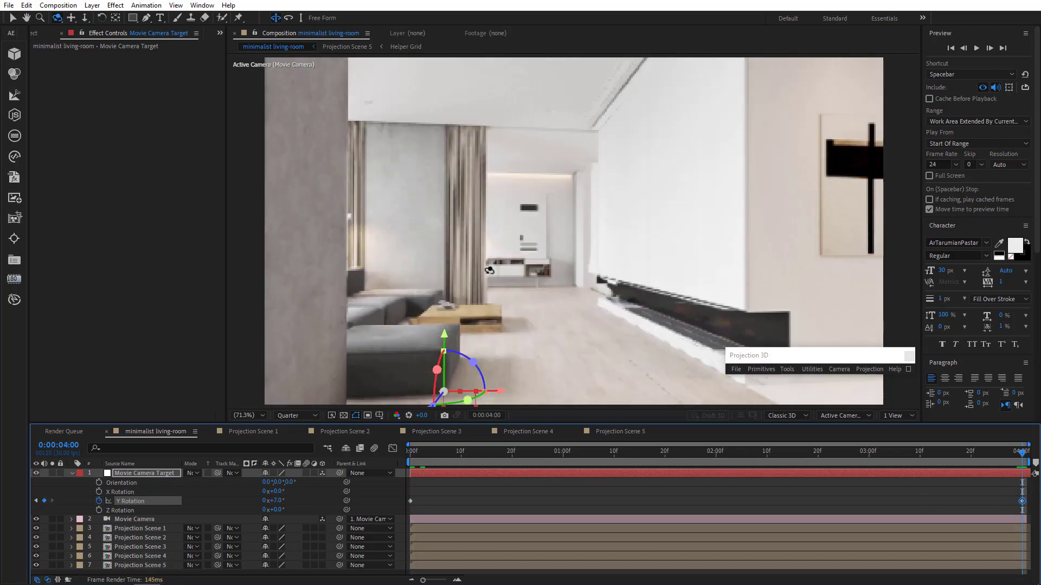
pyautogui.moveTo(529, 277); pyautogui.dragTo(541, 262)
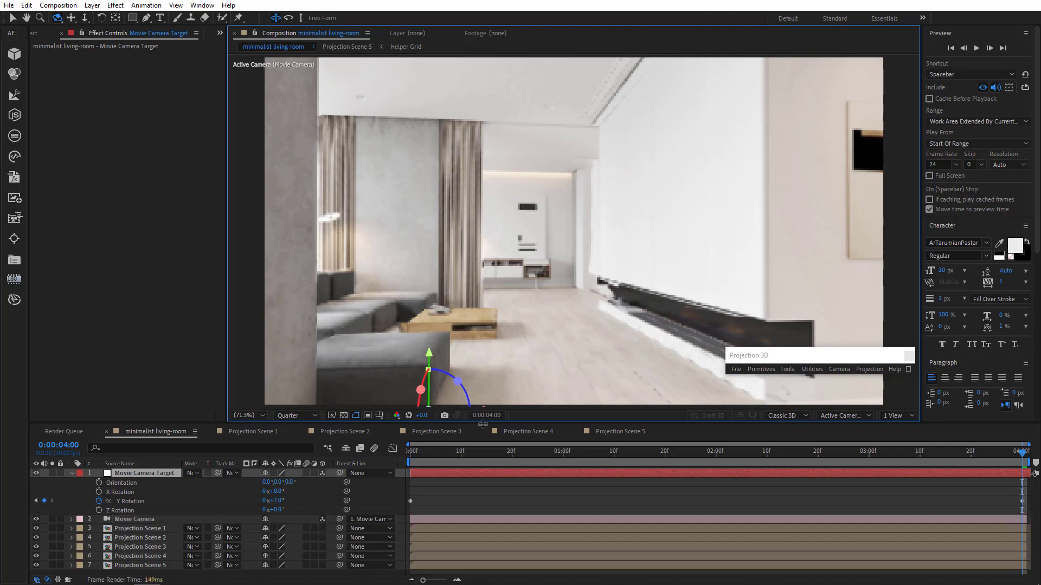
pyautogui.click(363, 465)
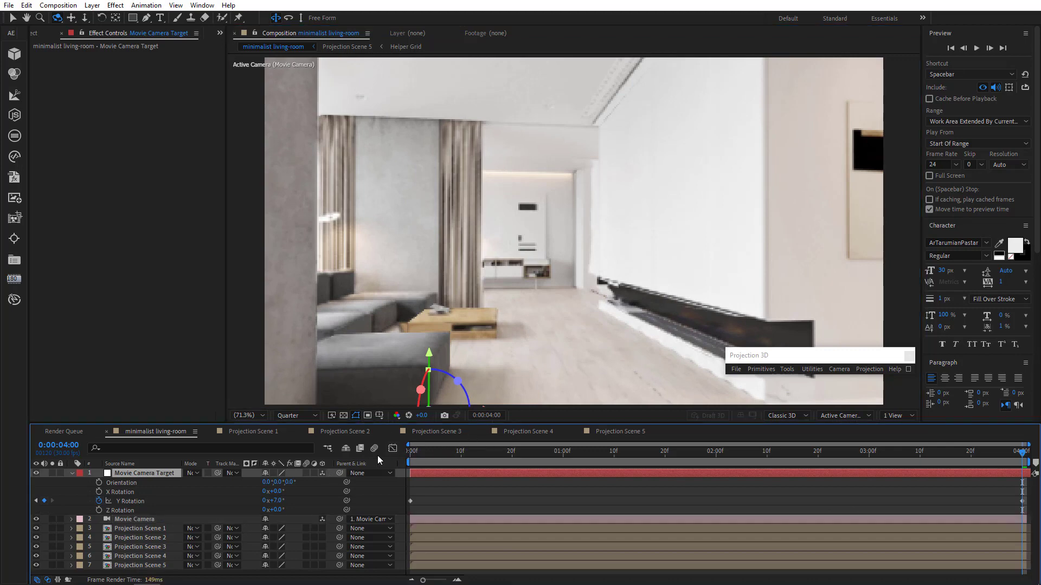
pyautogui.press('Home')
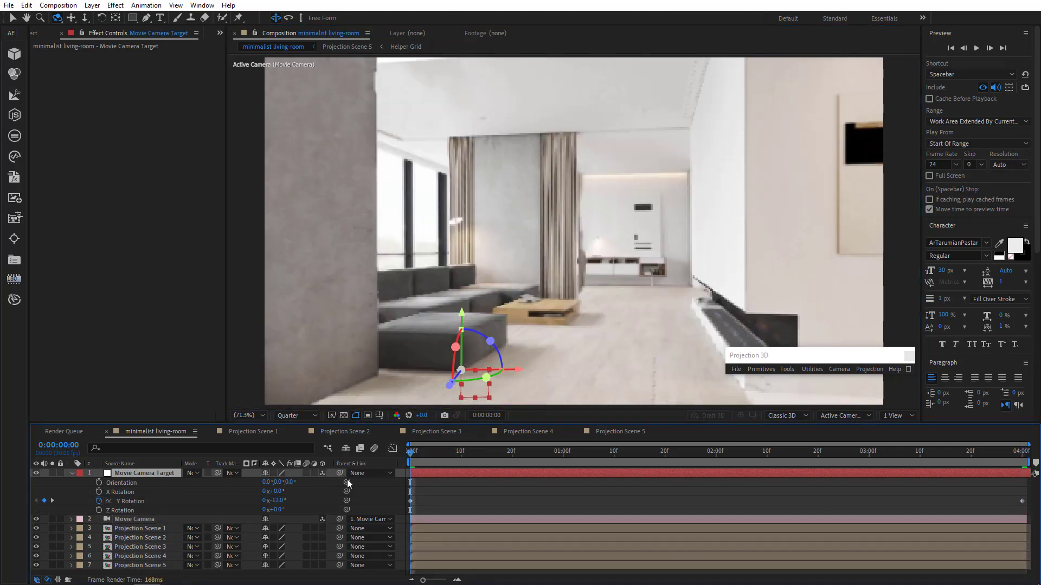
pyautogui.press('space')
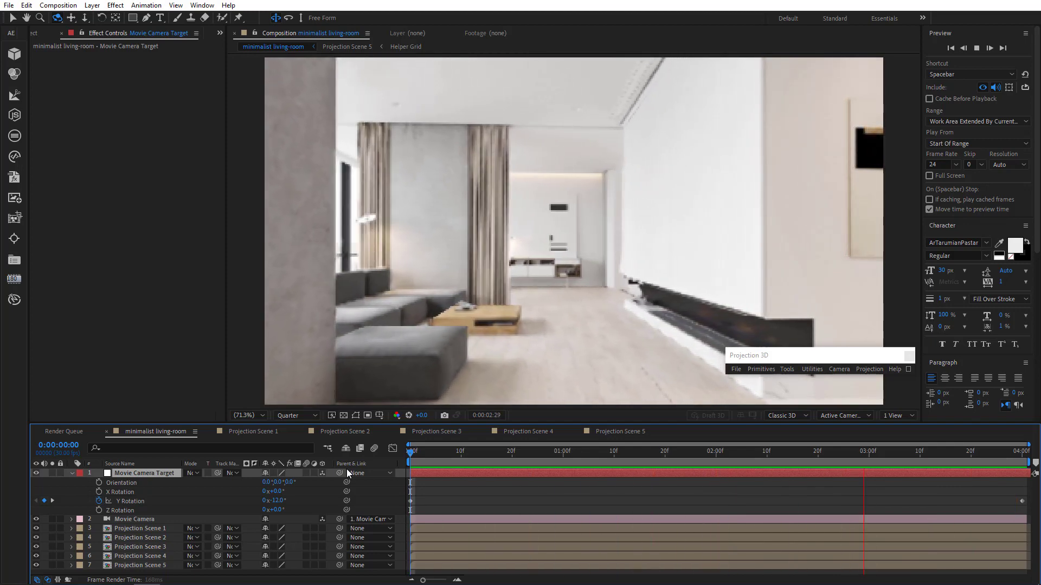
pyautogui.click(605, 319)
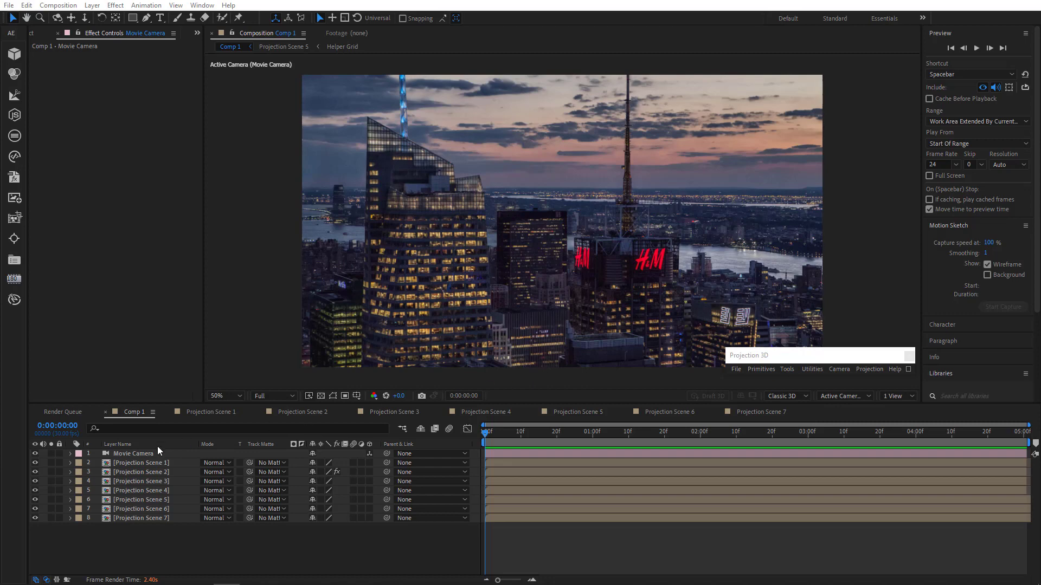
# Keyframe the Point of Interest and Position of Comp 1's Movie Camera at 0:00:00:00, and set the preview resolution to Half at 0:00:05:00.
pyautogui.click(129, 456)
pyautogui.press('u')
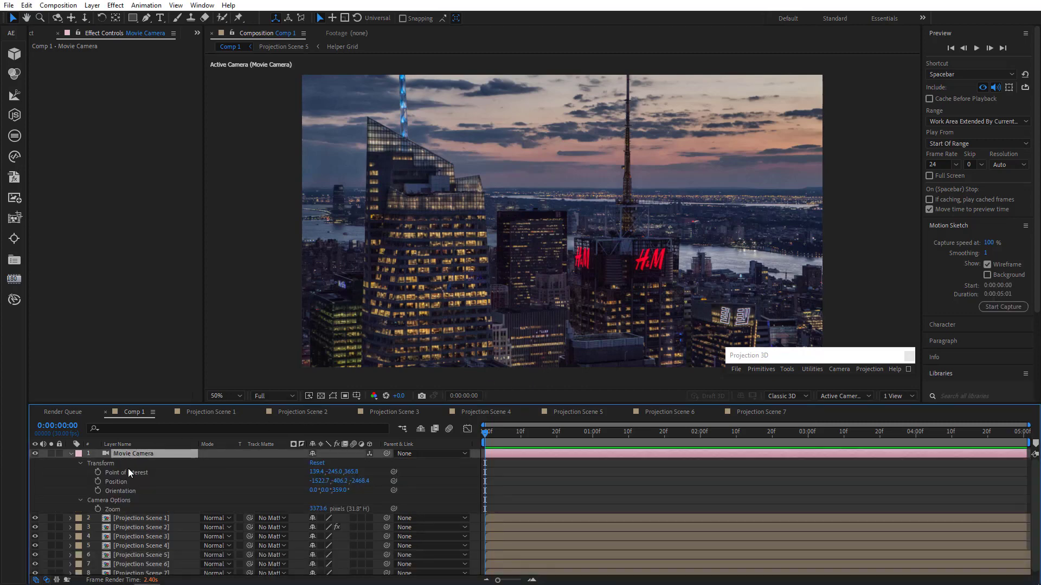
pyautogui.click(98, 472)
pyautogui.click(98, 481)
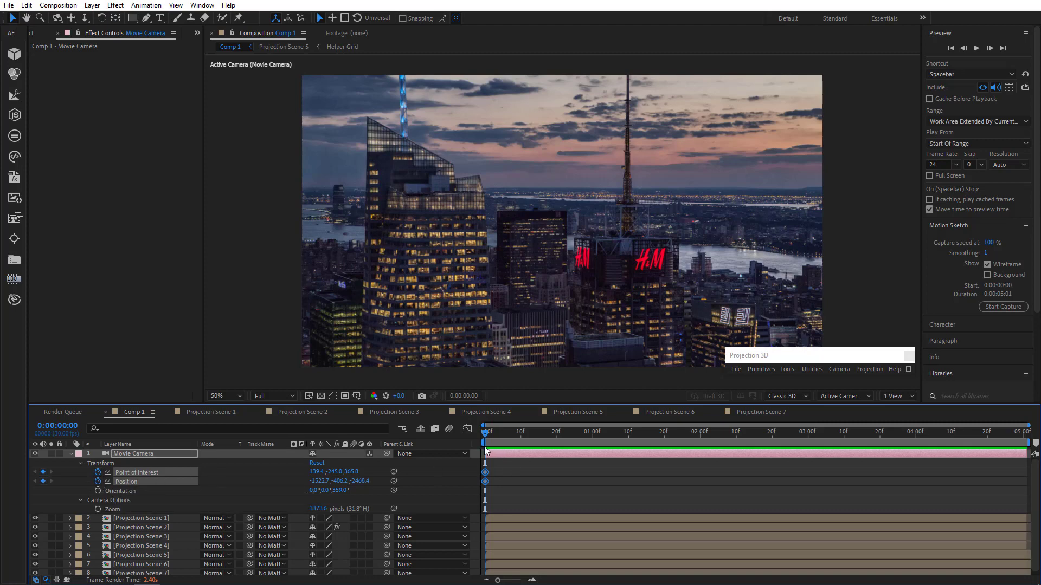
pyautogui.click(1023, 432)
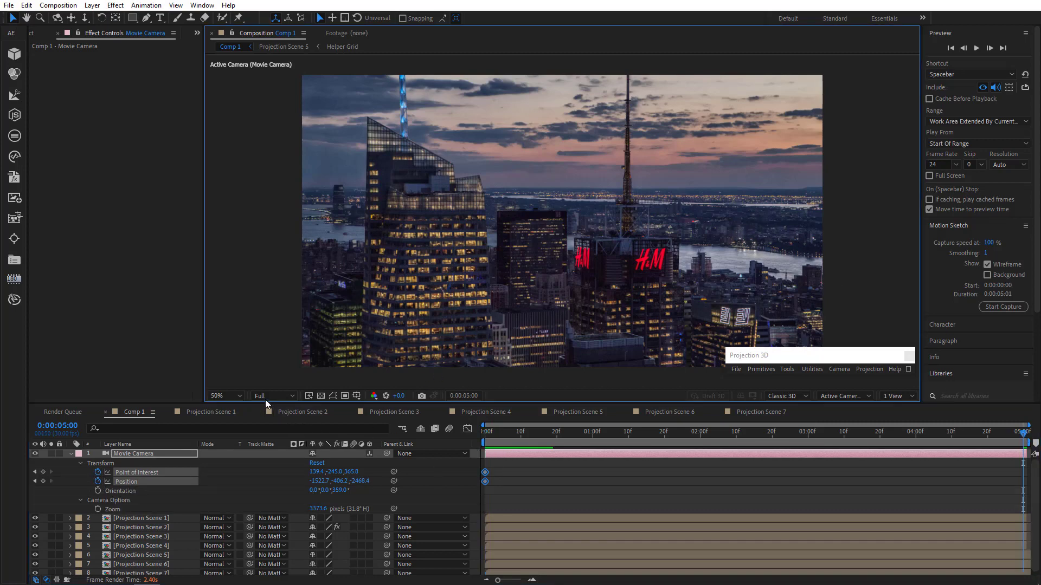
pyautogui.click(265, 399)
pyautogui.click(271, 430)
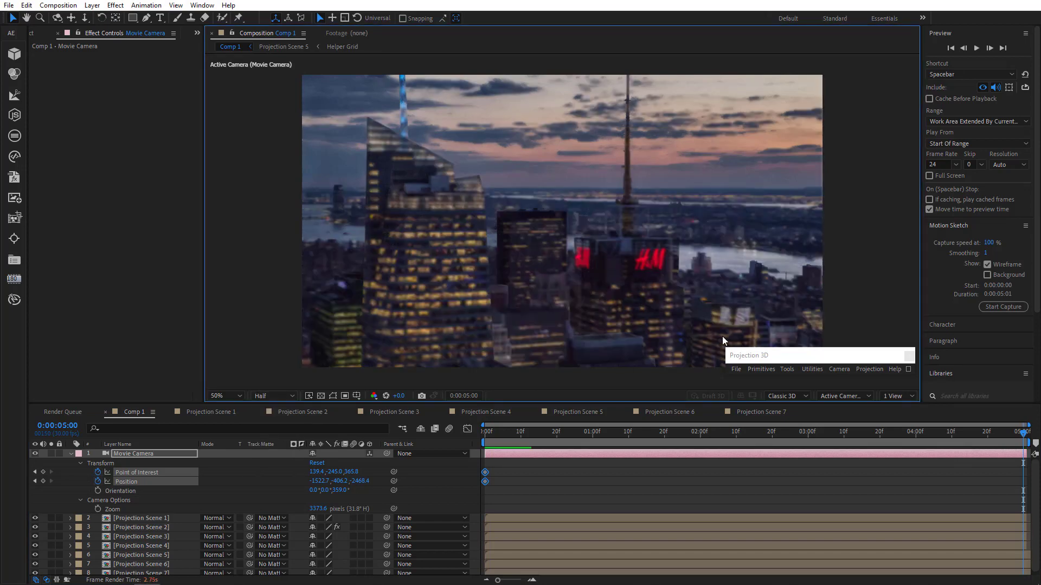
# Try to orbit the Movie Camera around the city buildings at 0:00:05:00, undo the move, and collapse the camera's properties.
pyautogui.moveTo(577, 283); pyautogui.dragTo(587, 282)
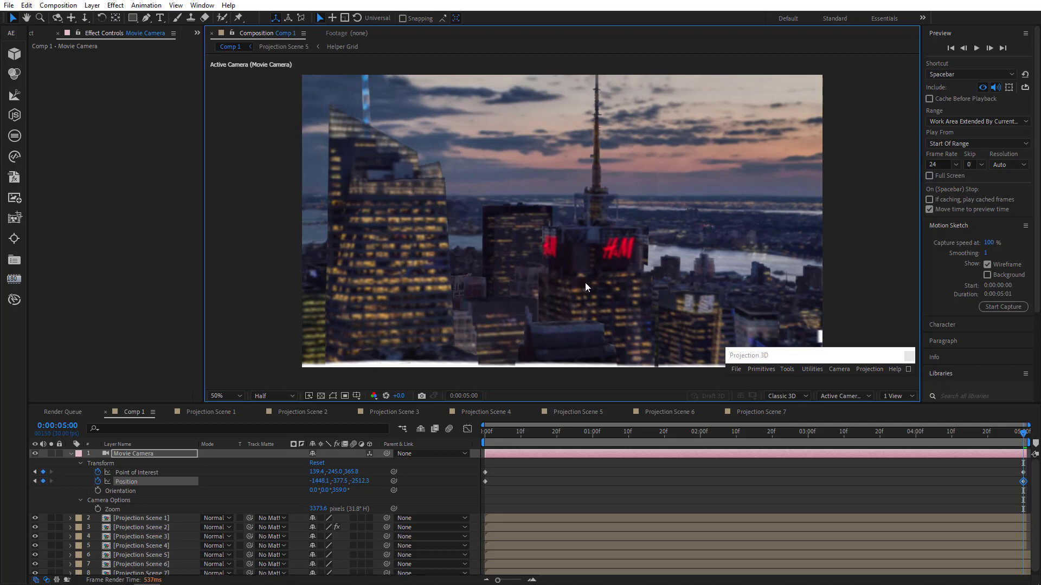
pyautogui.hotkey('ctrl', 'z')
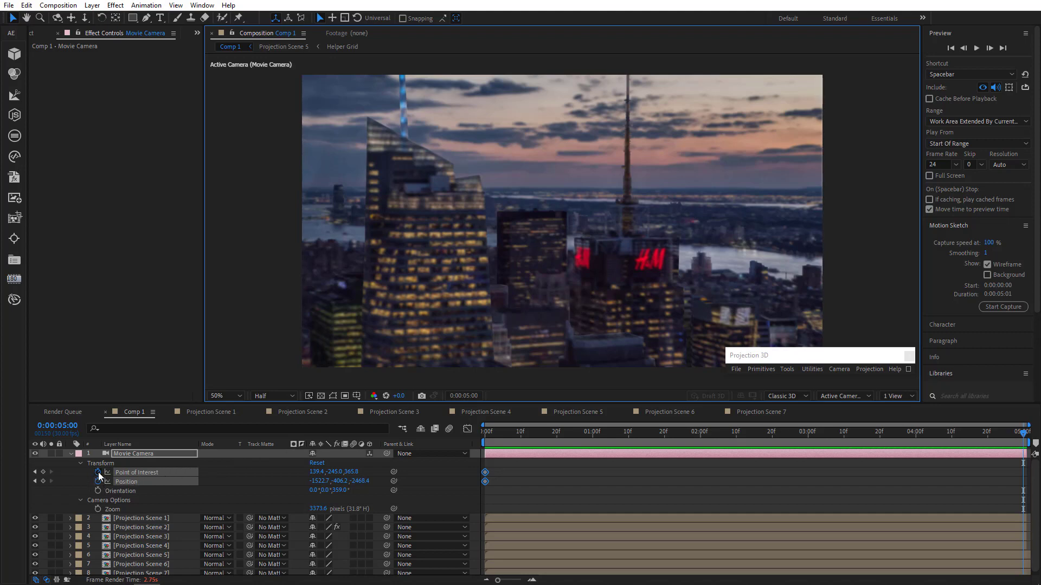
pyautogui.click(72, 453)
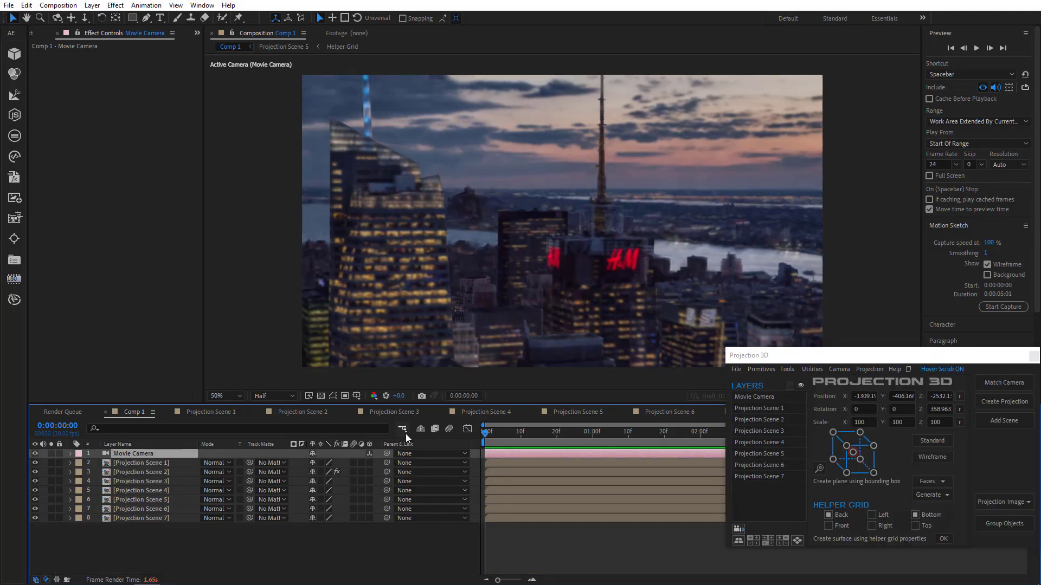
# In Projection Scene 5, place the Generate Position point on the second plane's building face and generate a 3D position there.
pyautogui.click(579, 414)
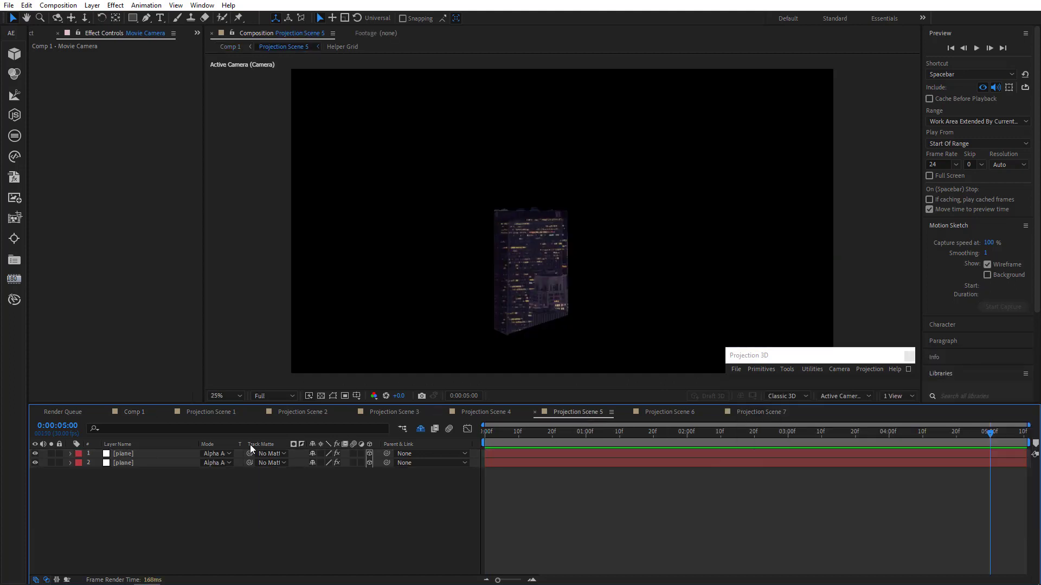
pyautogui.click(126, 463)
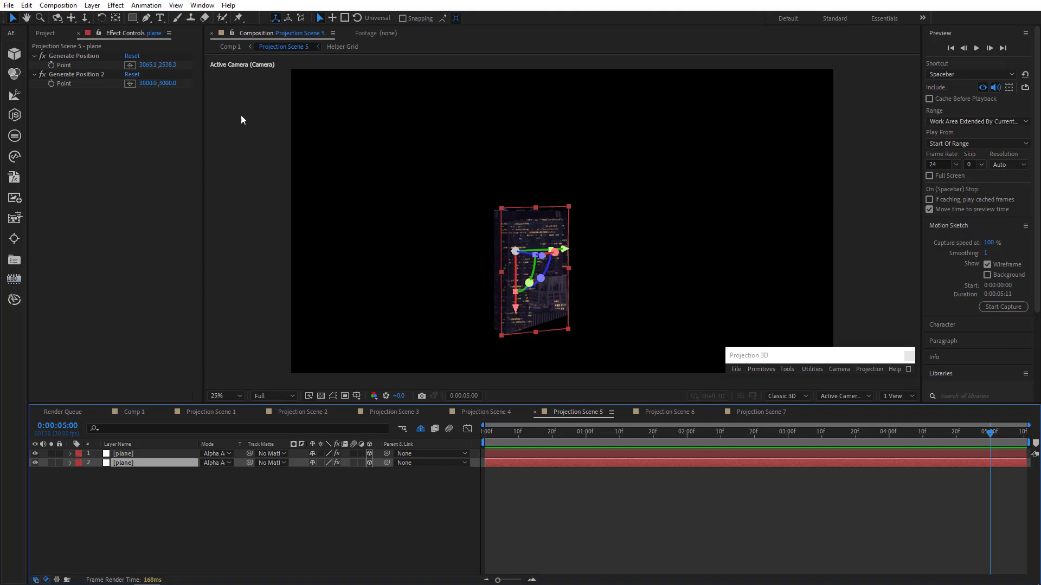
pyautogui.click(130, 65)
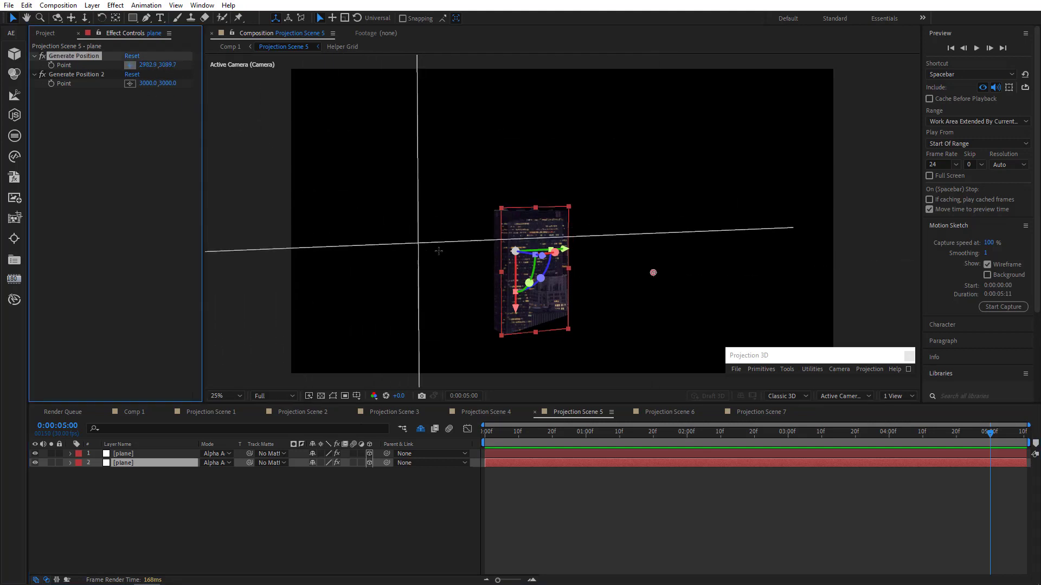
pyautogui.click(537, 275)
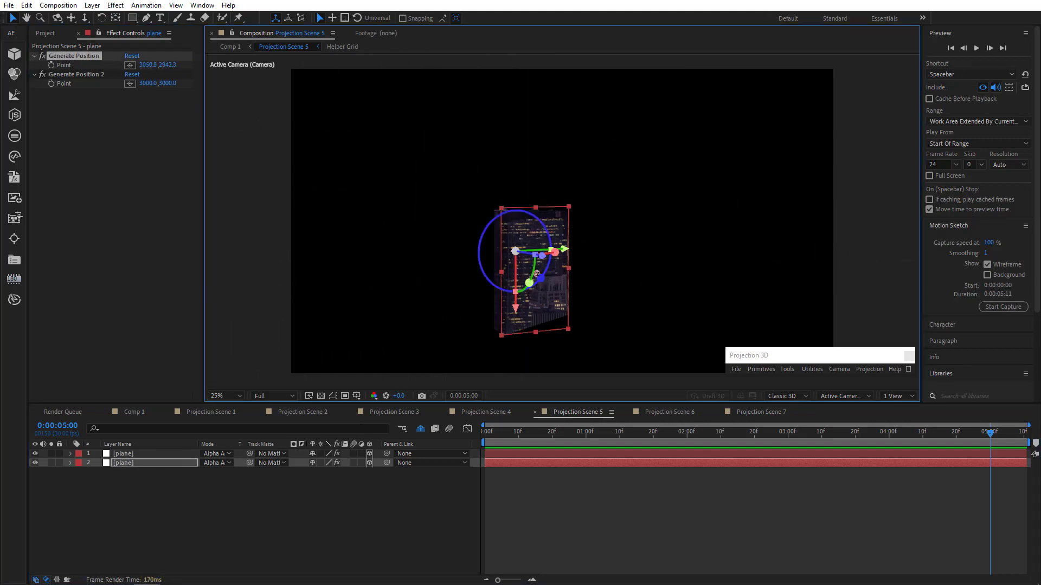
pyautogui.click(909, 369)
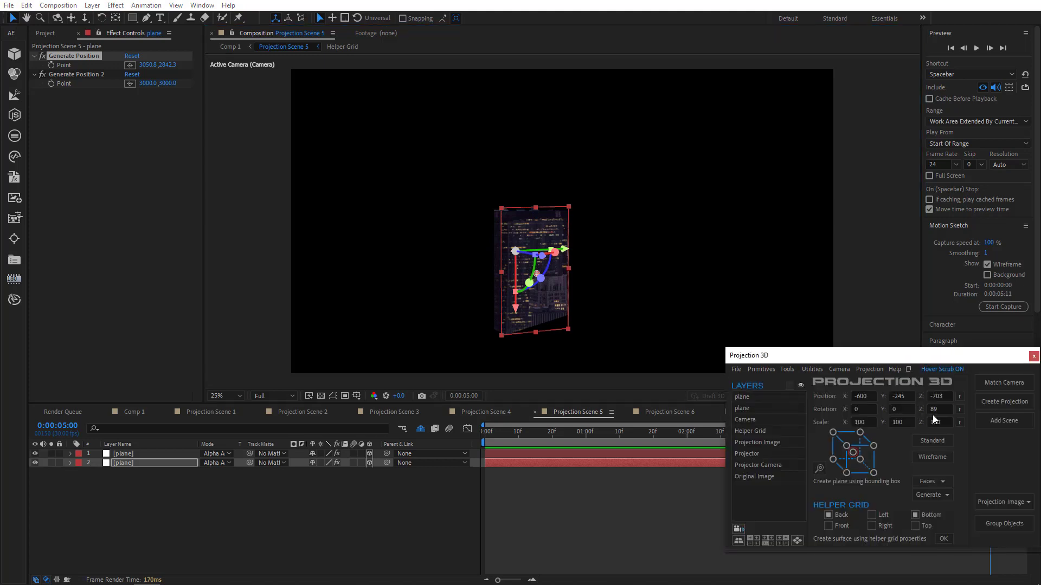
pyautogui.click(928, 496)
pyautogui.click(934, 516)
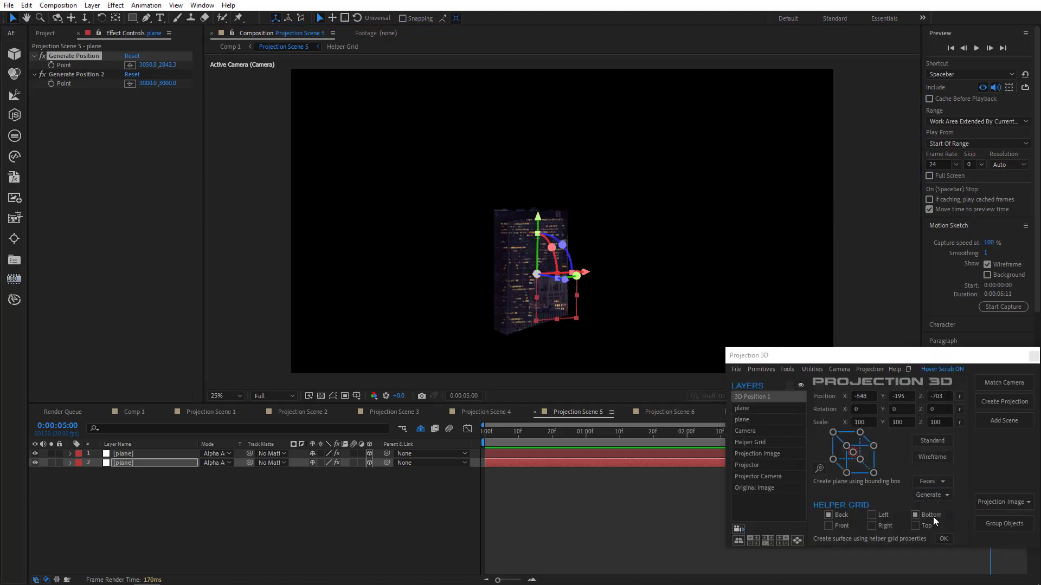
pyautogui.click(909, 369)
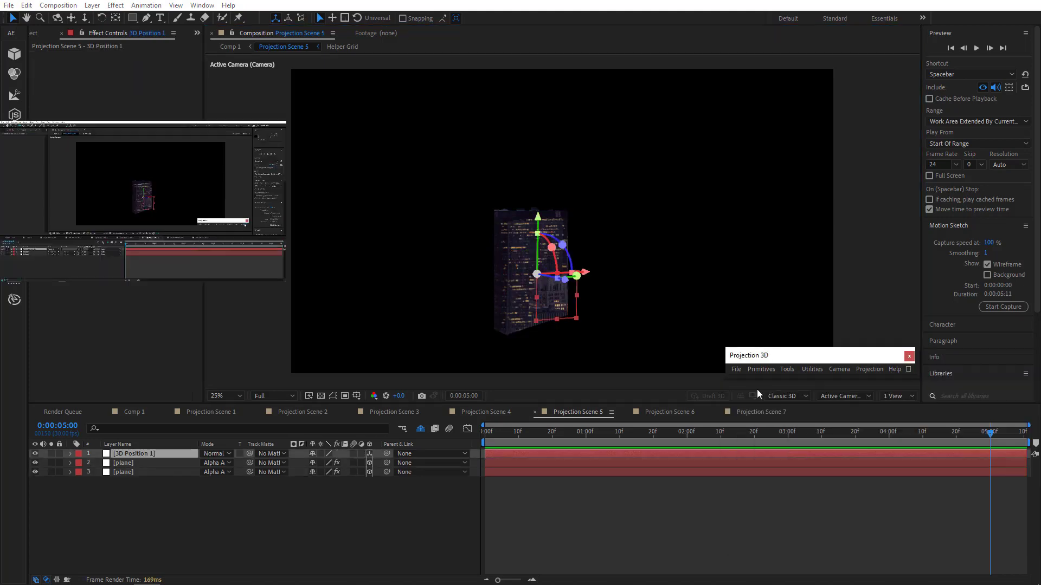
# Move the 3D Position 1 layer out of Projection Scene 5 into Comp 1.
pyautogui.click(157, 451)
pyautogui.press('Delete')
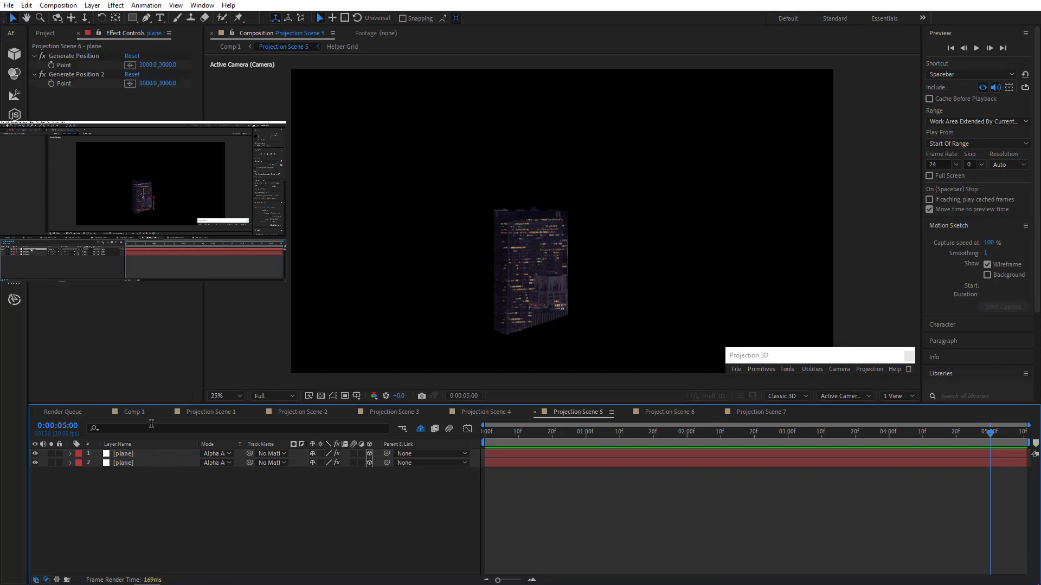
pyautogui.click(131, 412)
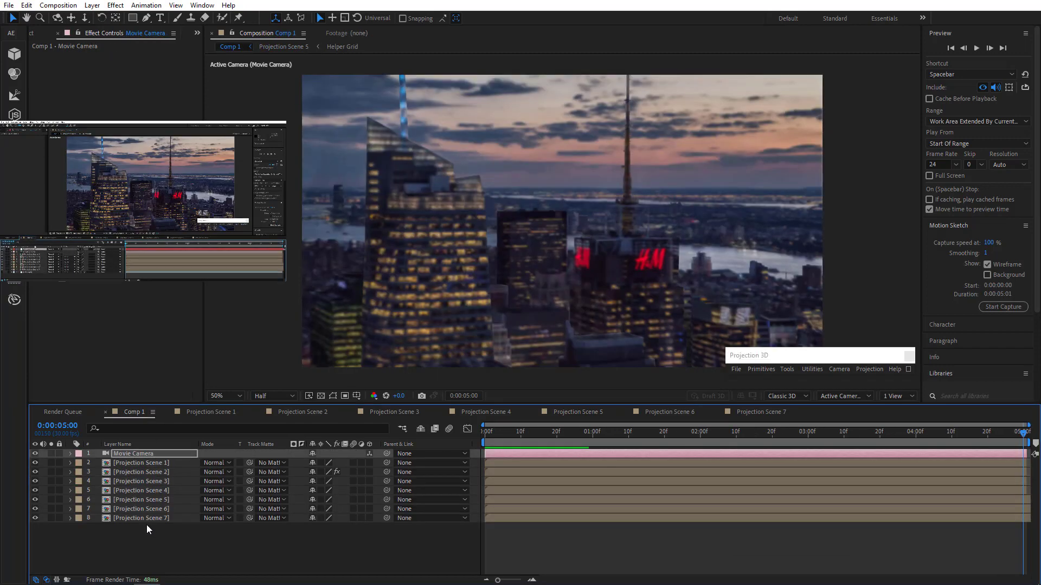
pyautogui.click(150, 531)
pyautogui.hotkey('ctrl', 'v')
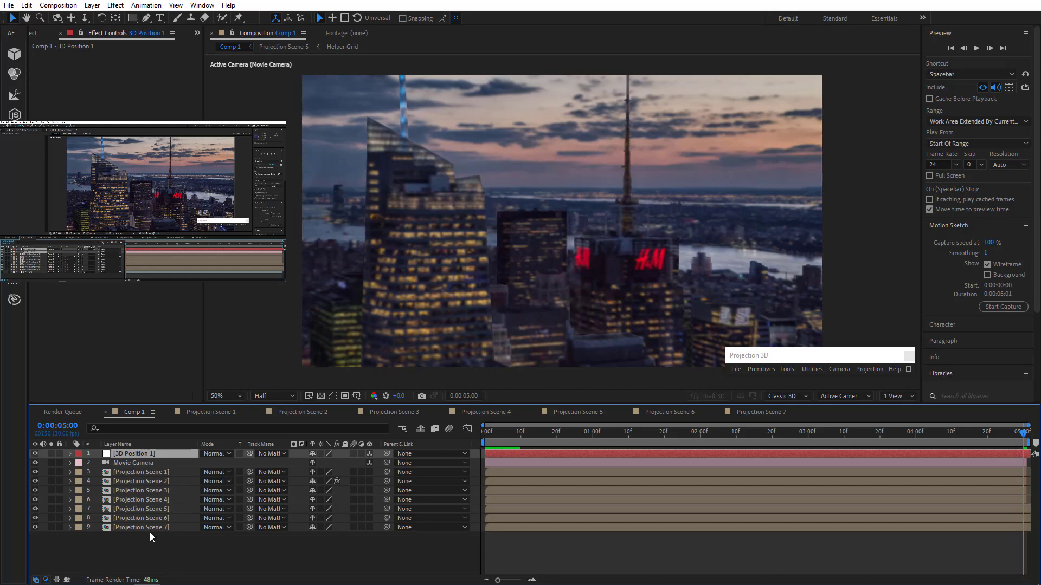
# Create a camera target in Comp 1 from the 3D Position 1 layer and the Movie Camera.
pyautogui.keyDown('shift'); pyautogui.click(128, 464); pyautogui.keyUp('shift')
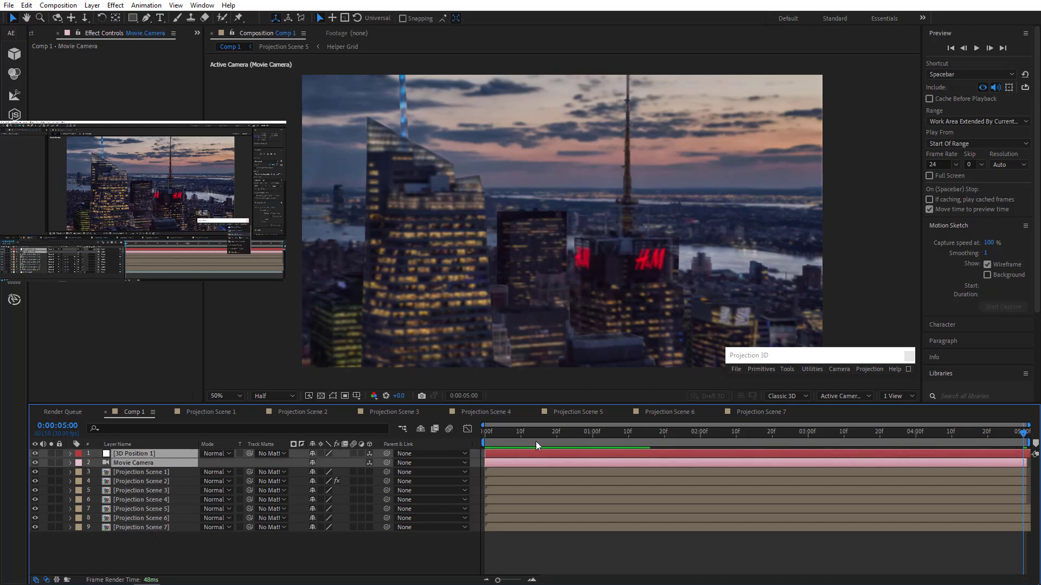
pyautogui.click(840, 369)
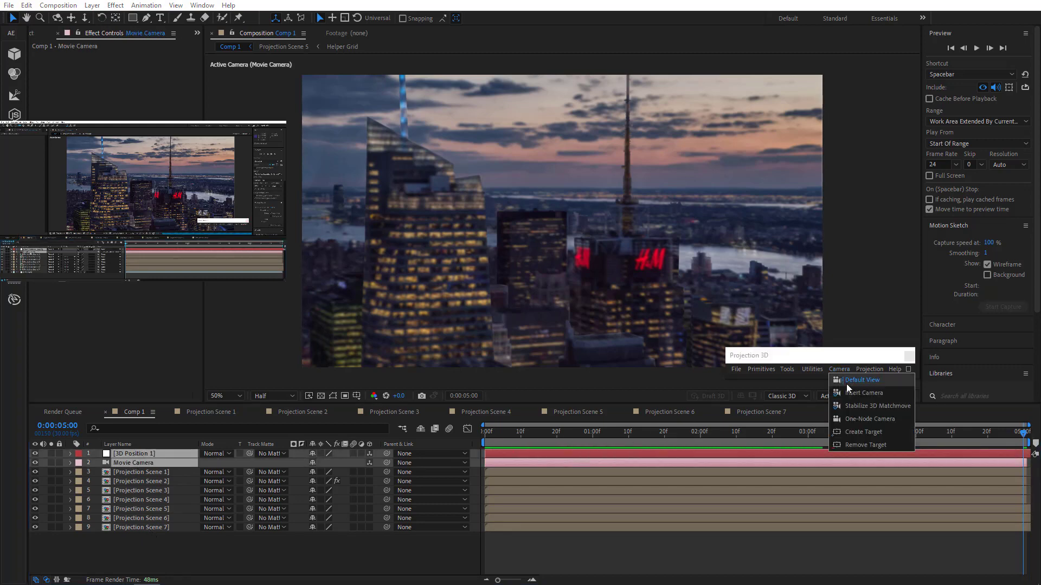
pyautogui.click(852, 431)
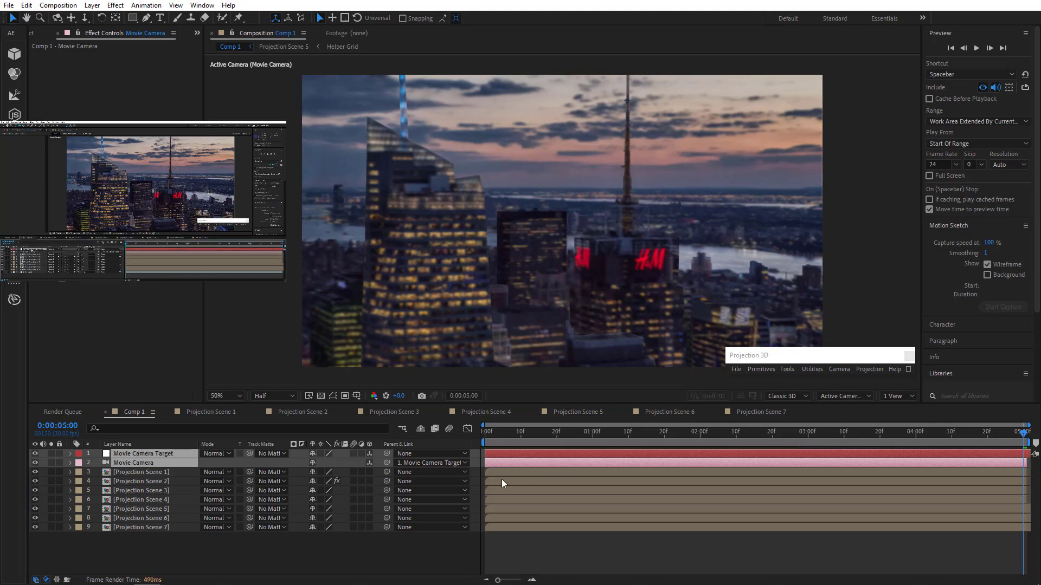
pyautogui.click(163, 537)
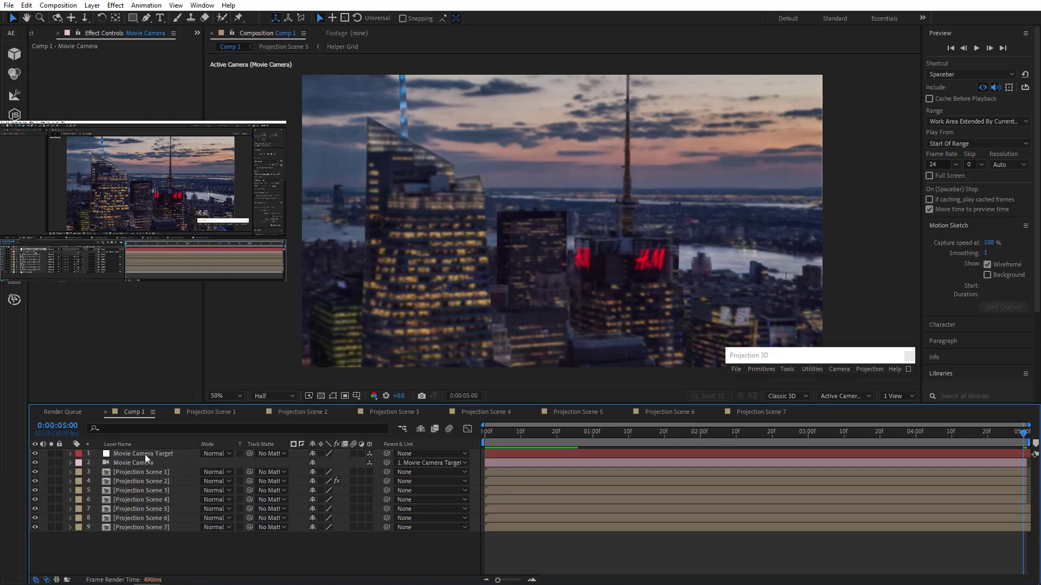
# Keyframe the Movie Camera Target's Y Rotation at -4° at 0:00:00:00.
pyautogui.click(142, 454)
pyautogui.press('Home')
pyautogui.press('r')
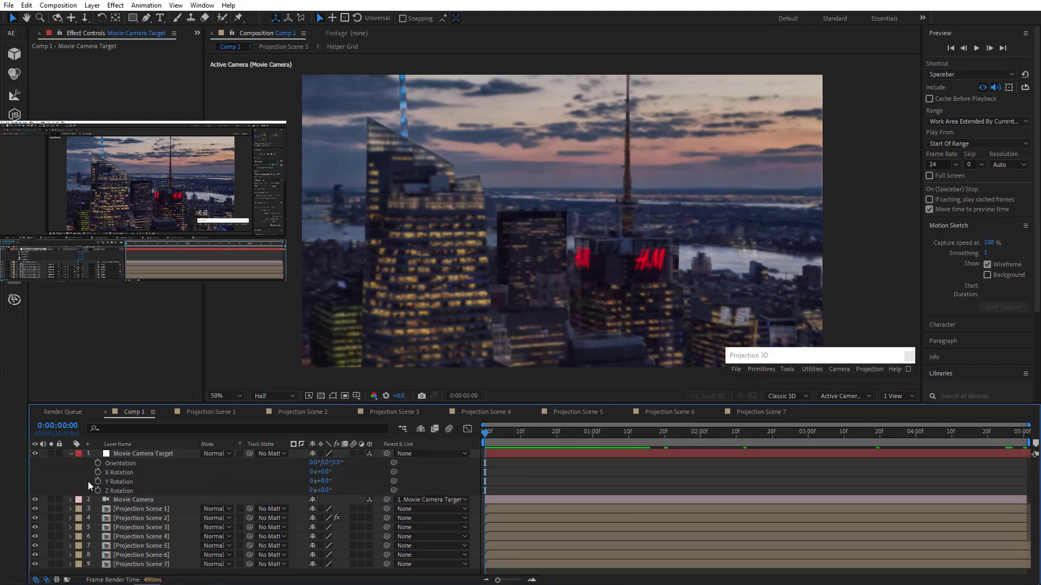
pyautogui.click(98, 482)
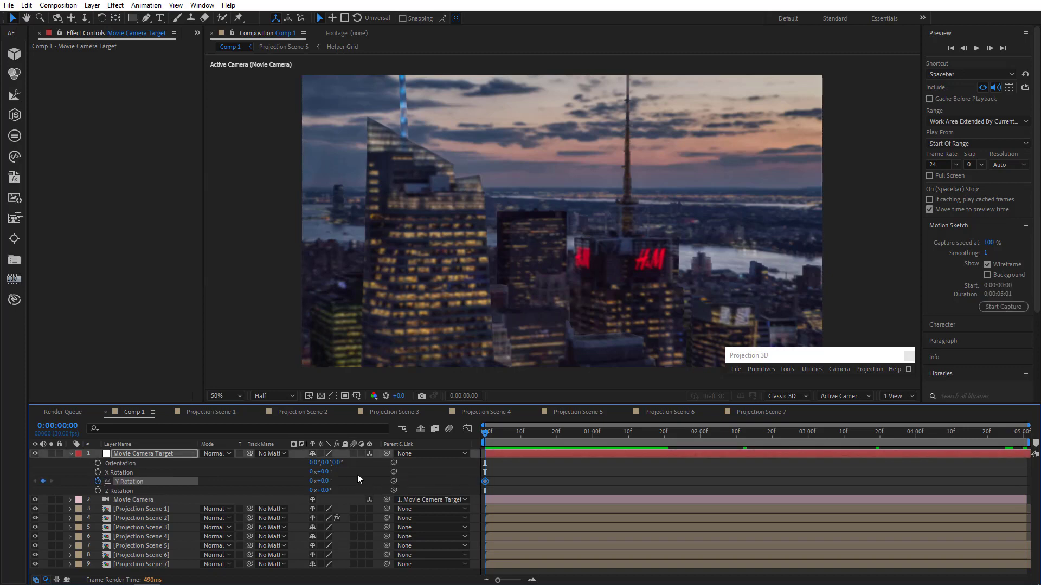
pyautogui.click(325, 482)
pyautogui.write('-4')
pyautogui.click(505, 477)
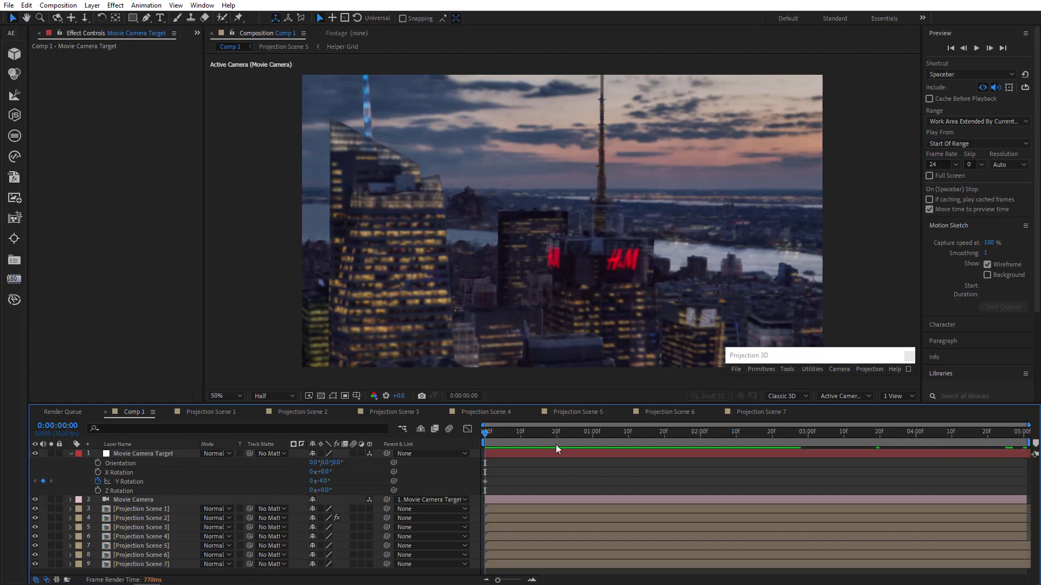
# Set the Movie Camera Target's Y Rotation to 0° at 0:00:05:00.
pyautogui.moveTo(527, 435); pyautogui.dragTo(1023, 435)
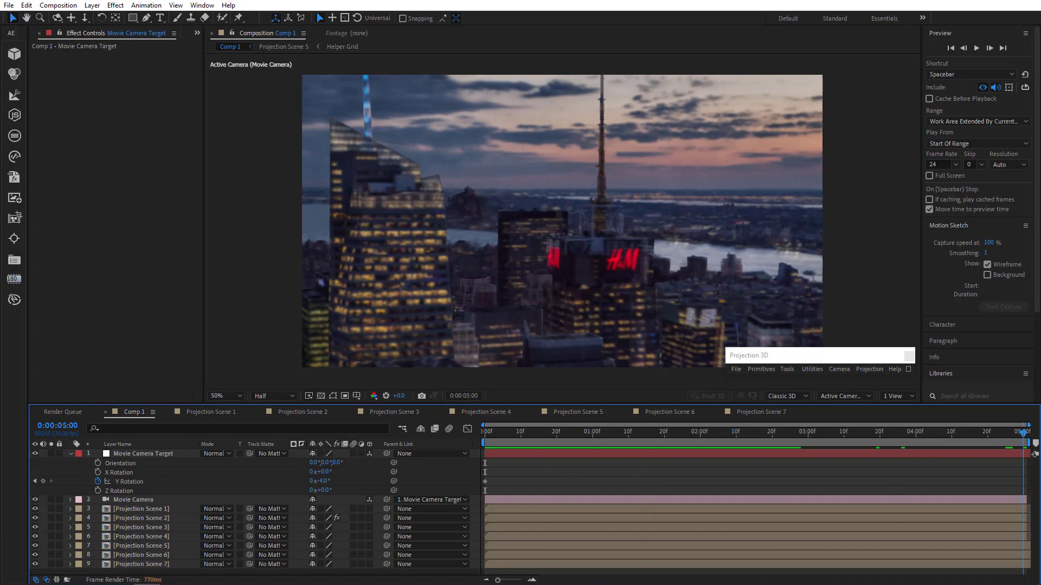
pyautogui.click(325, 481)
pyautogui.write('4')
pyautogui.click(382, 485)
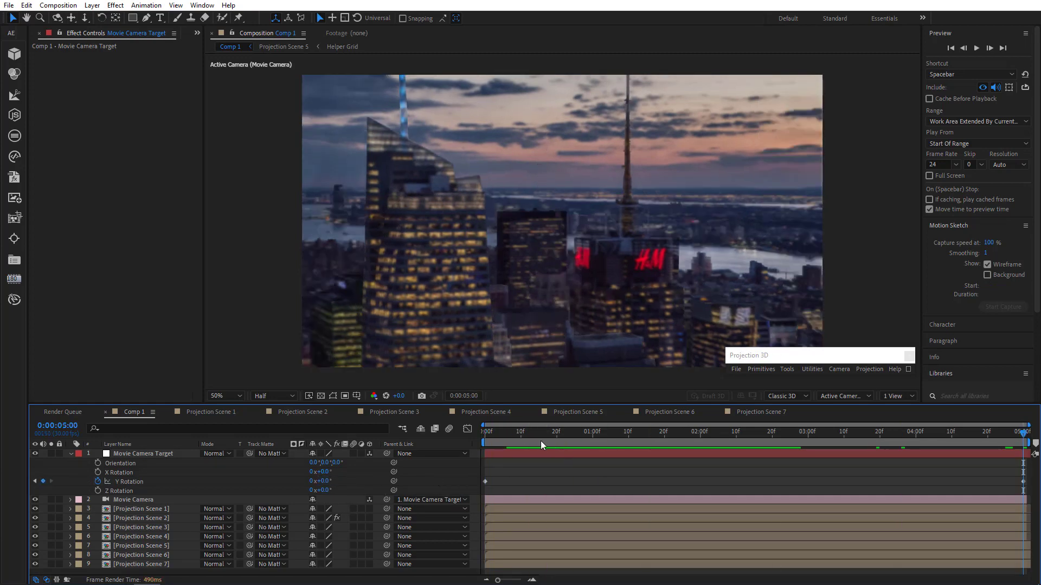
# Preview the city camera animation from the start, set the preview resolution to Full, and play it again.
pyautogui.moveTo(536, 437); pyautogui.dragTo(376, 452)
pyautogui.click(977, 48)
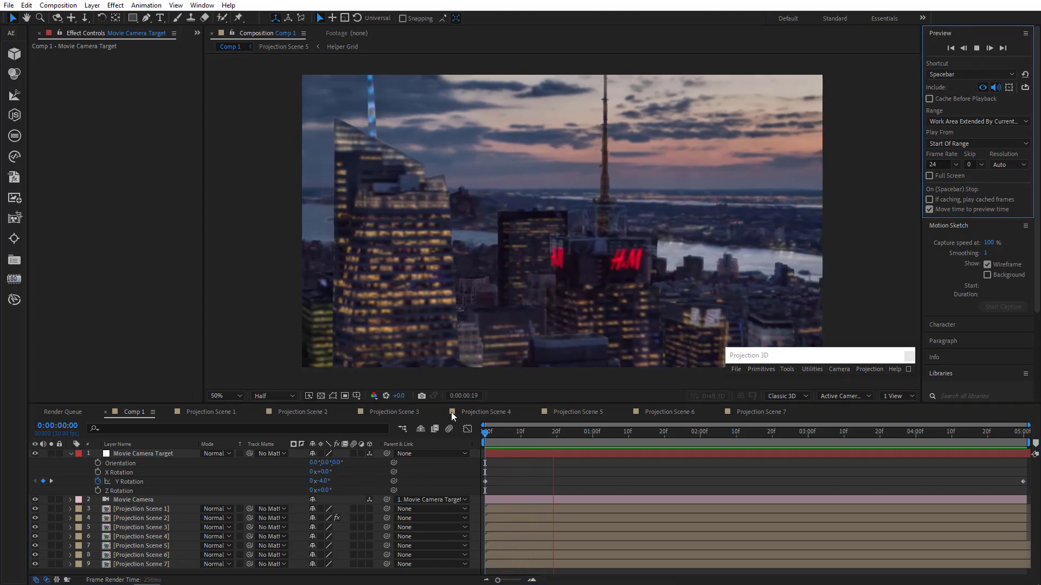
pyautogui.click(265, 396)
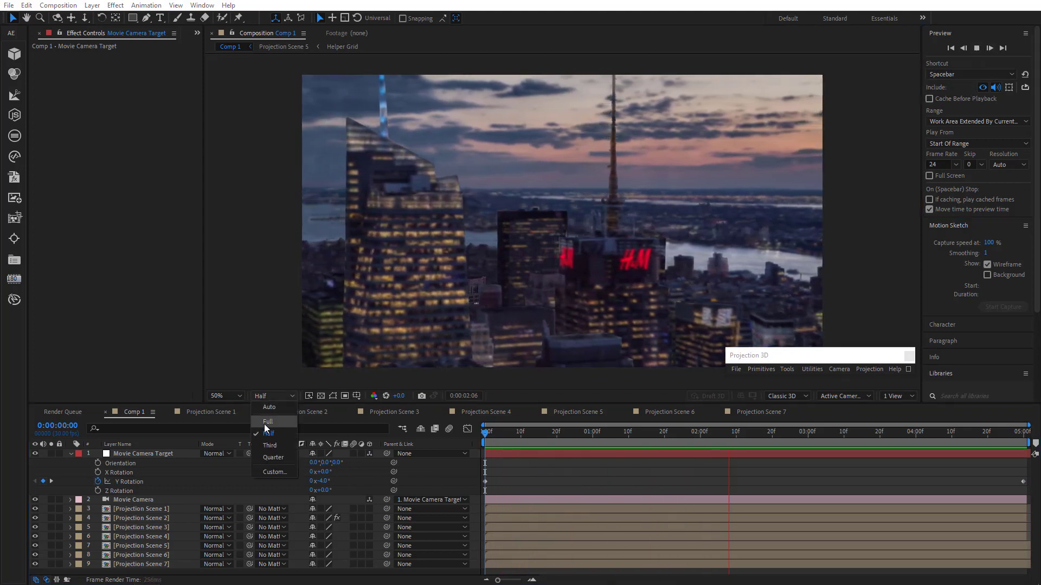
pyautogui.click(265, 422)
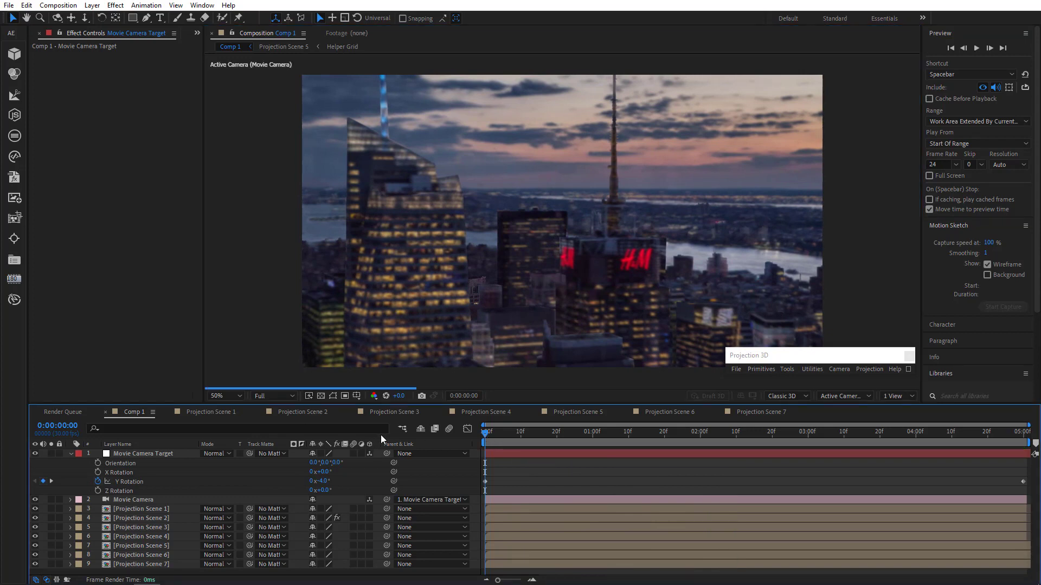
pyautogui.press('space')
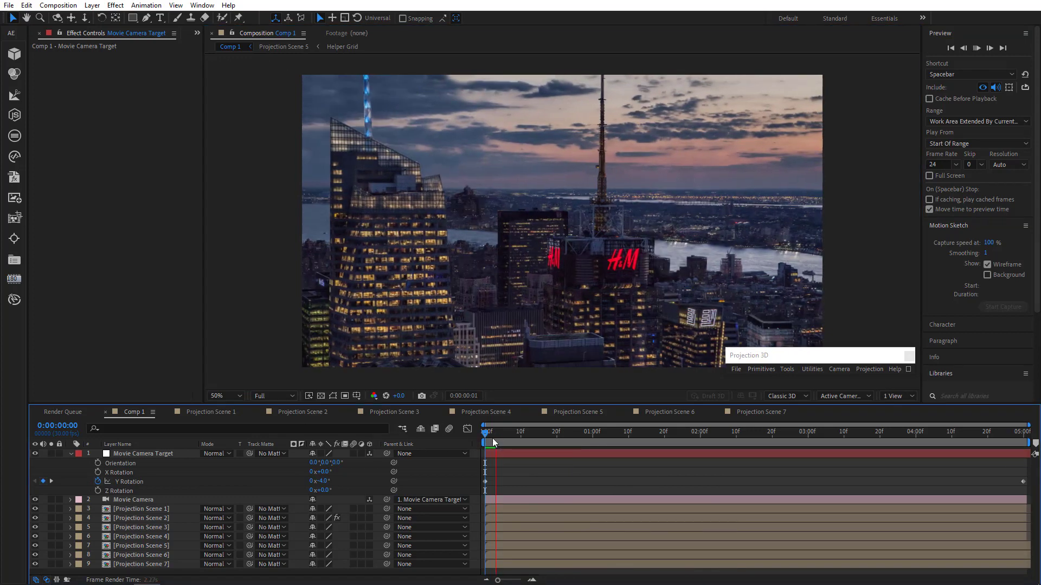